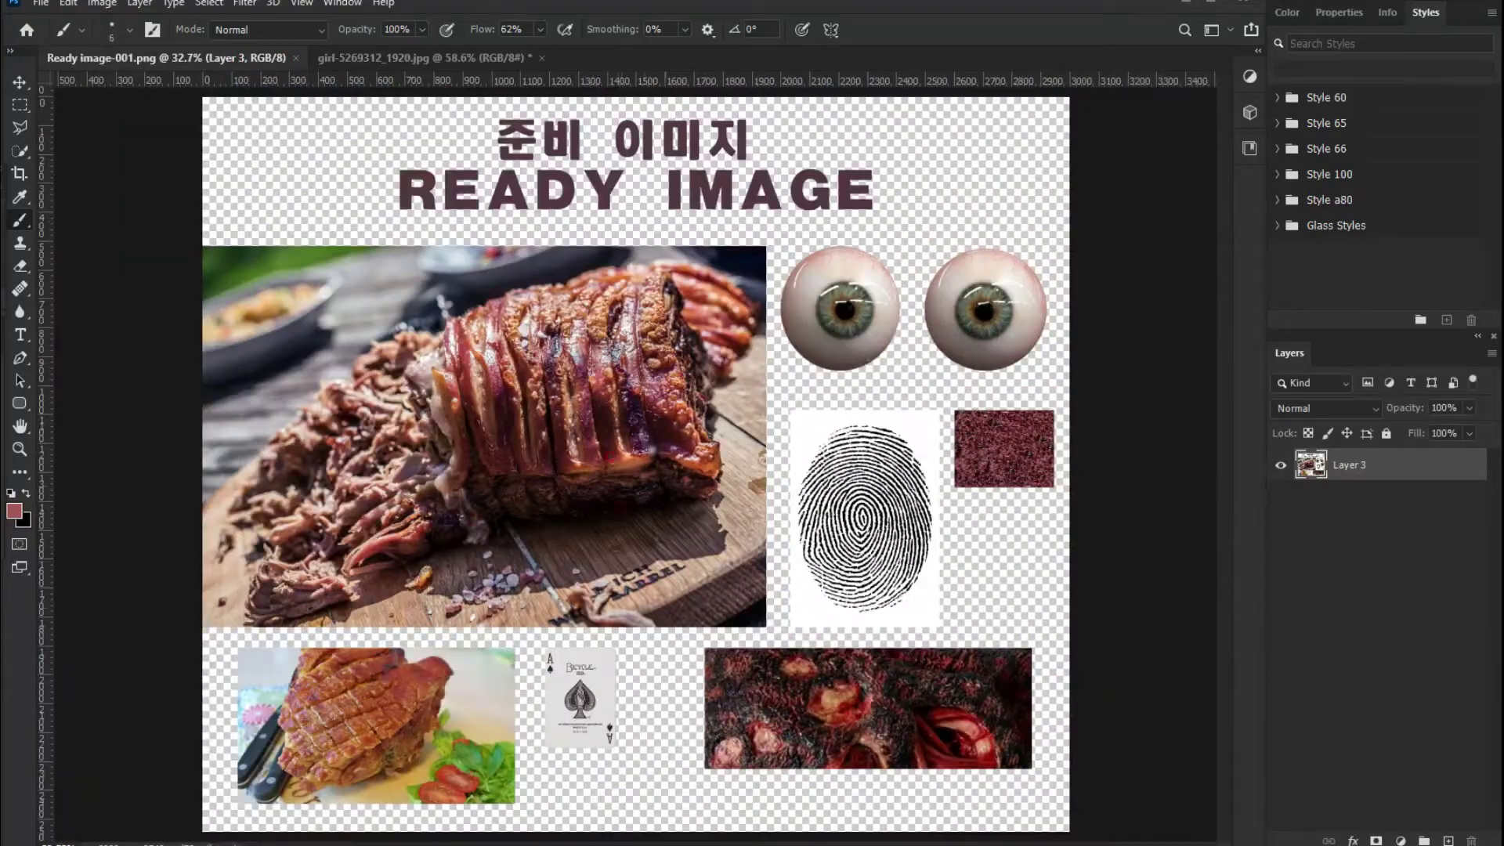
Duplicate the Background portrait layer to work on a copy
scroll(713, 312, up, 5)
key(ctrl+j)
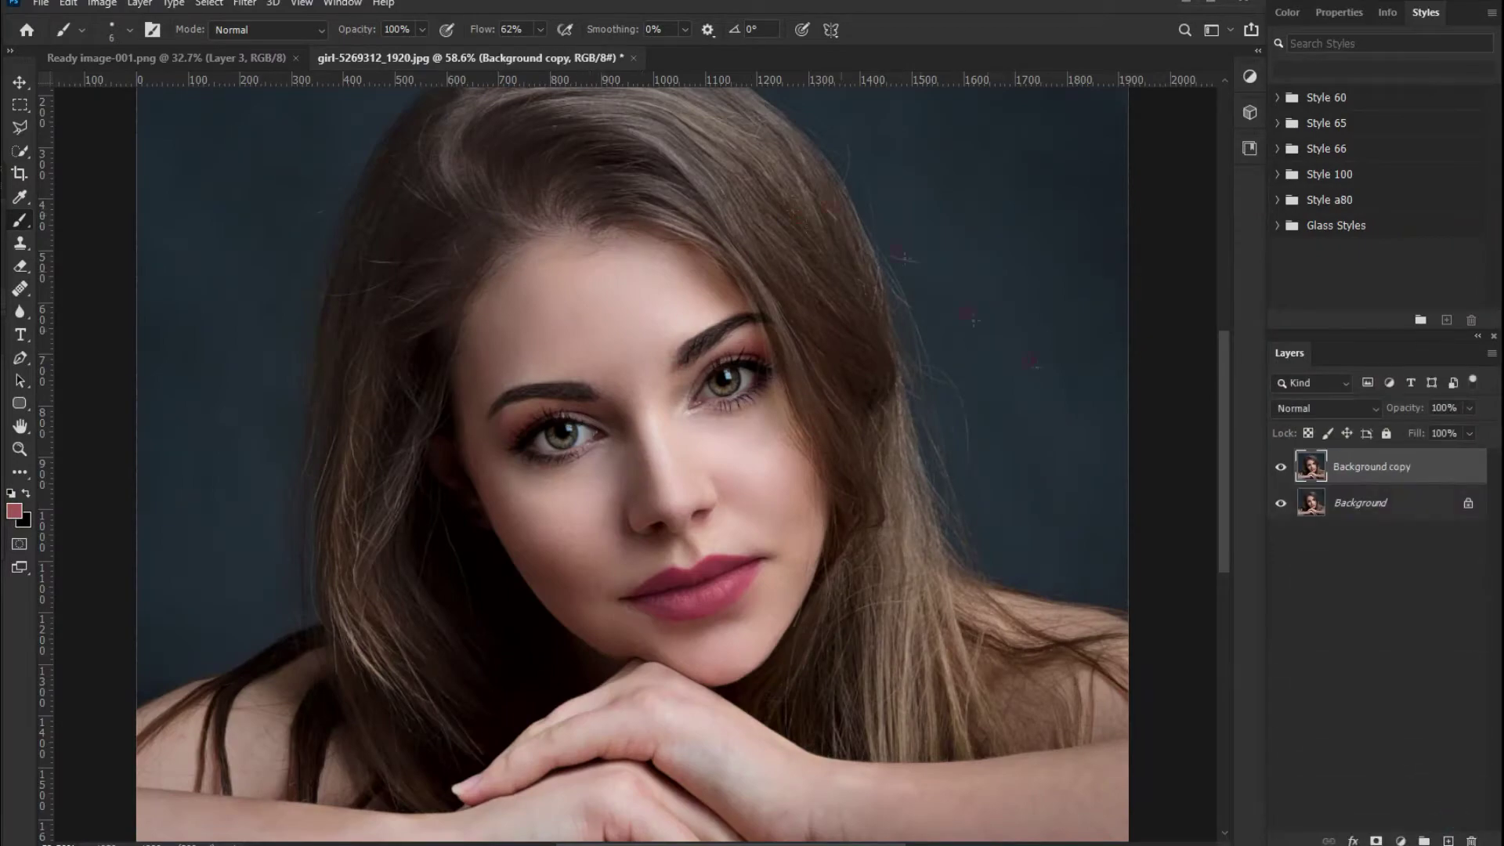
scroll(728, 376, up, 8)
scroll(800, 391, down, 3)
scroll(674, 455, up, 2)
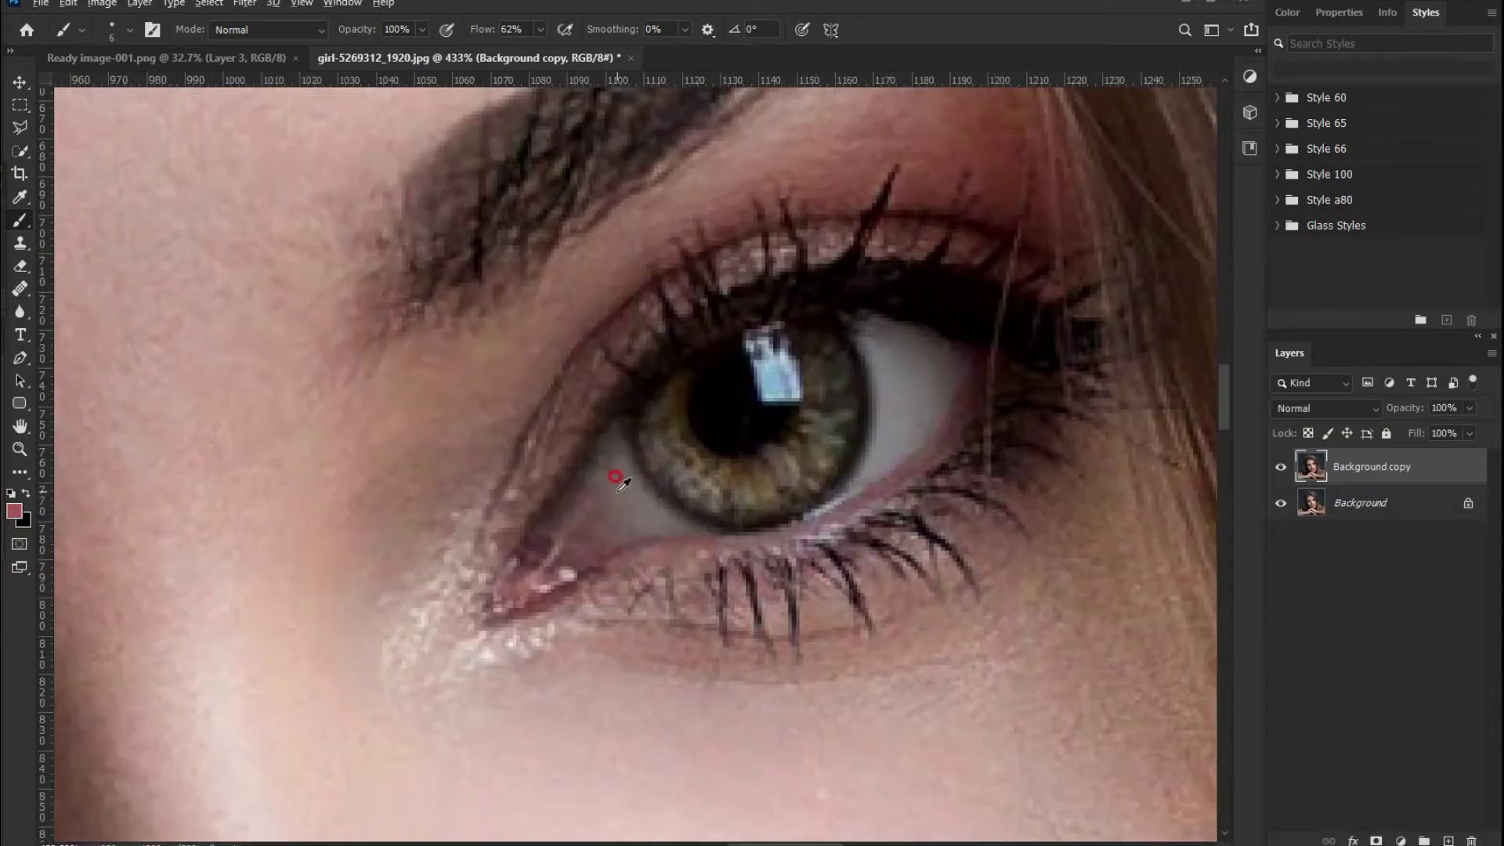
Clone-stamp eye-white texture over the iris and pupil of the right eye
click(21, 243)
mouse_move(706, 508)
mouse_down()
mouse_move(639, 490)
mouse_move(715, 386)
mouse_move(715, 481)
mouse_move(716, 437)
mouse_move(745, 410)
mouse_move(862, 377)
mouse_move(816, 312)
mouse_move(858, 415)
mouse_move(834, 367)
mouse_move(791, 345)
mouse_move(746, 353)
mouse_move(805, 334)
mouse_up()
mouse_move(740, 422)
mouse_down()
mouse_move(702, 346)
mouse_move(621, 413)
mouse_move(703, 368)
mouse_up()
mouse_move(638, 425)
mouse_down()
mouse_move(648, 409)
mouse_move(783, 420)
mouse_move(815, 455)
mouse_move(809, 489)
mouse_move(698, 516)
mouse_move(837, 481)
mouse_up()
Paint the remaining brownish iris patch flat grey with a 50 px soft brush
click(21, 220)
click(84, 222)
drag(756, 434, 680, 359)
mouse_move(728, 424)
mouse_down()
mouse_move(815, 424)
mouse_move(734, 330)
mouse_up()
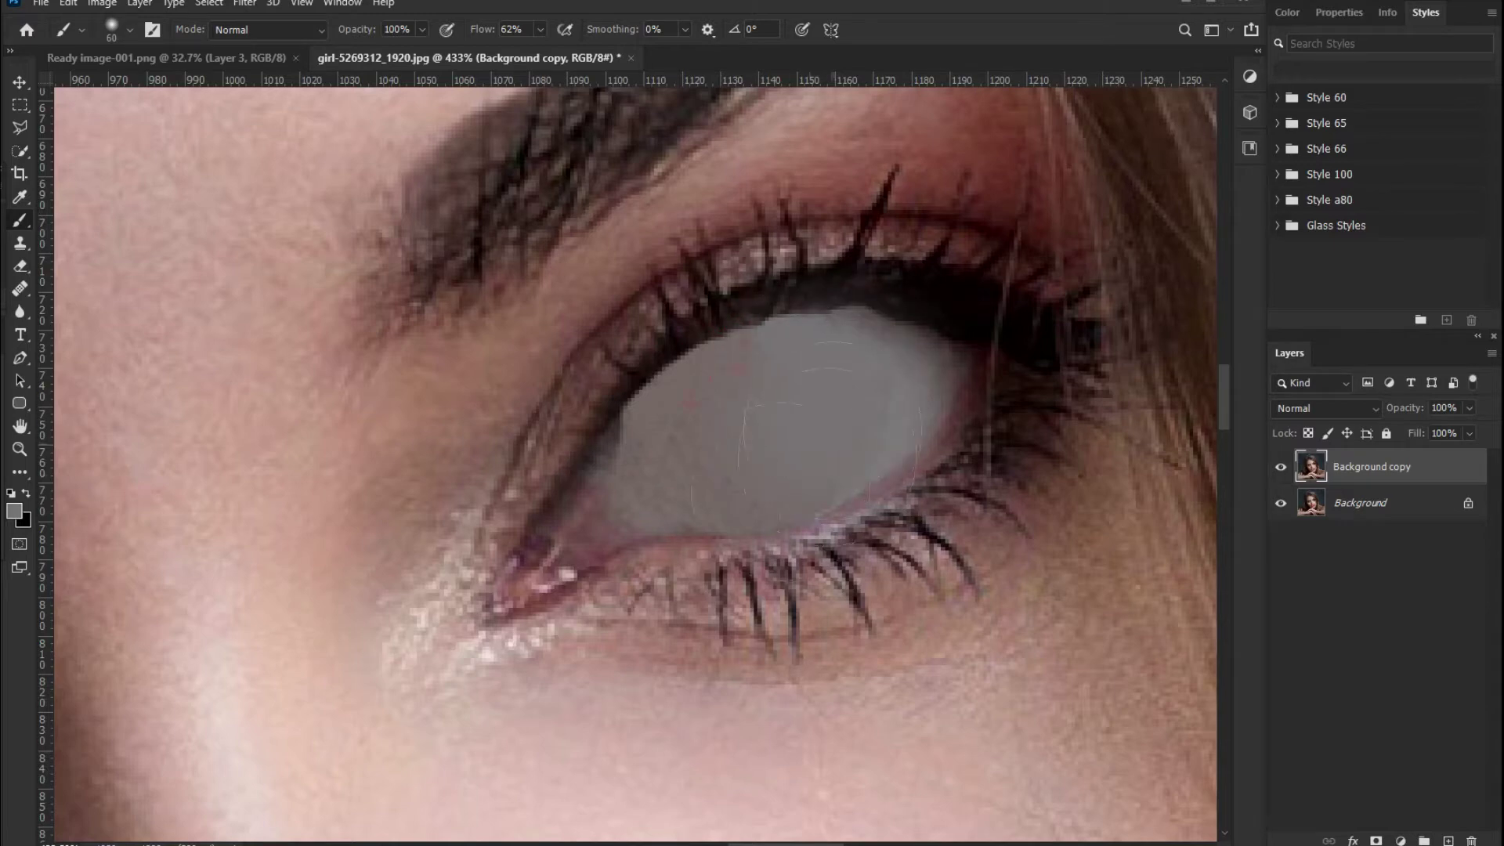
click(20, 243)
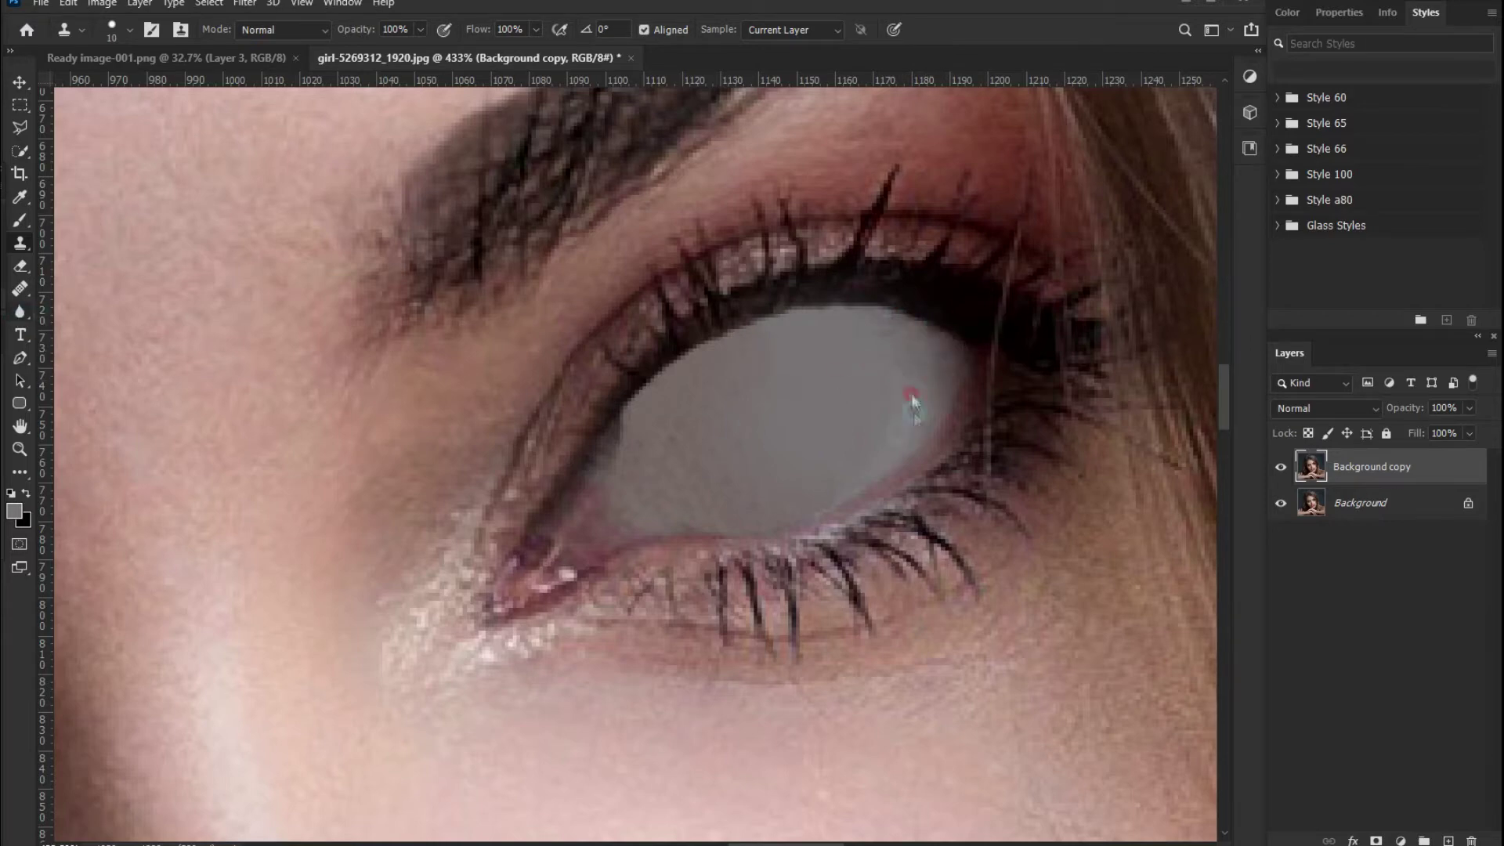
Blur the edges and leftover marks of the grey eye white
click(21, 311)
drag(680, 413, 621, 456)
click(20, 243)
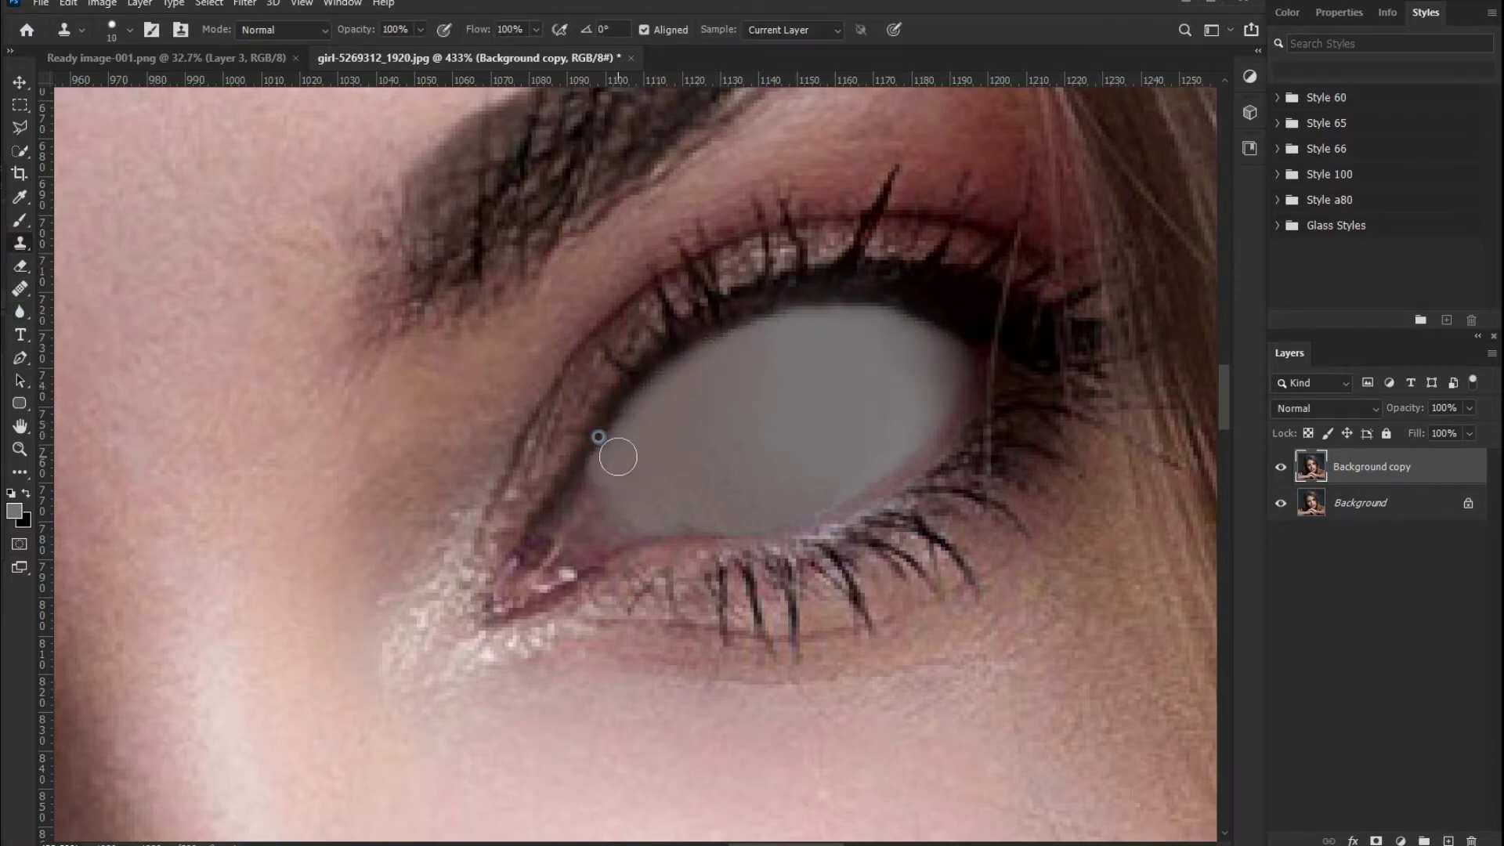
click(20, 311)
drag(746, 444, 819, 383)
scroll(815, 434, down, 2)
scroll(947, 565, up, 2)
On a new layer, brush grey and a dark shade over the eye at 30 px
key(ctrl+shift+alt+n)
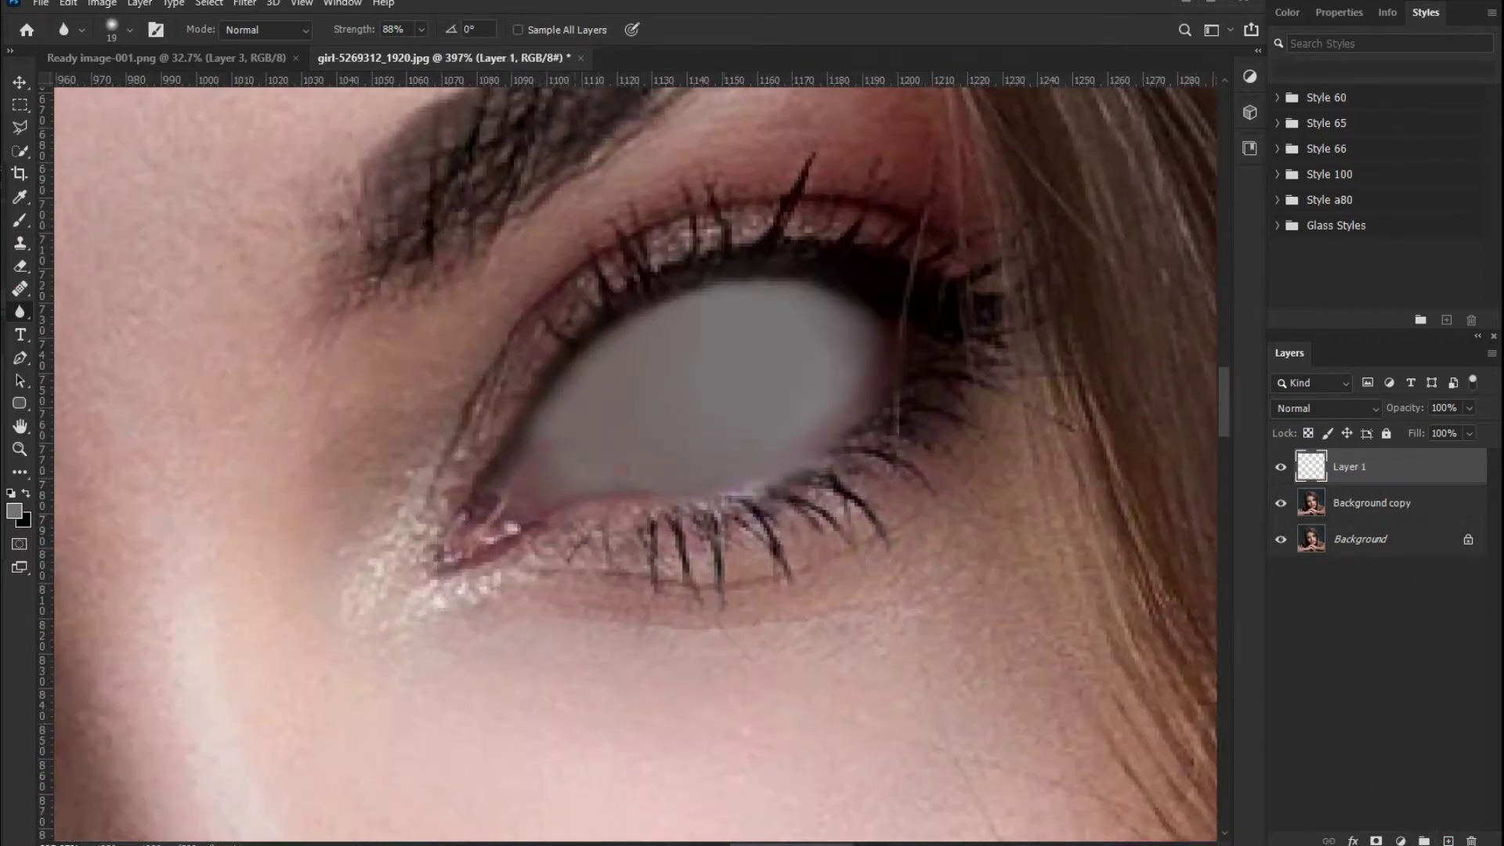
key(b)
drag(823, 355, 880, 350)
key(bracketleft)
drag(562, 413, 549, 439)
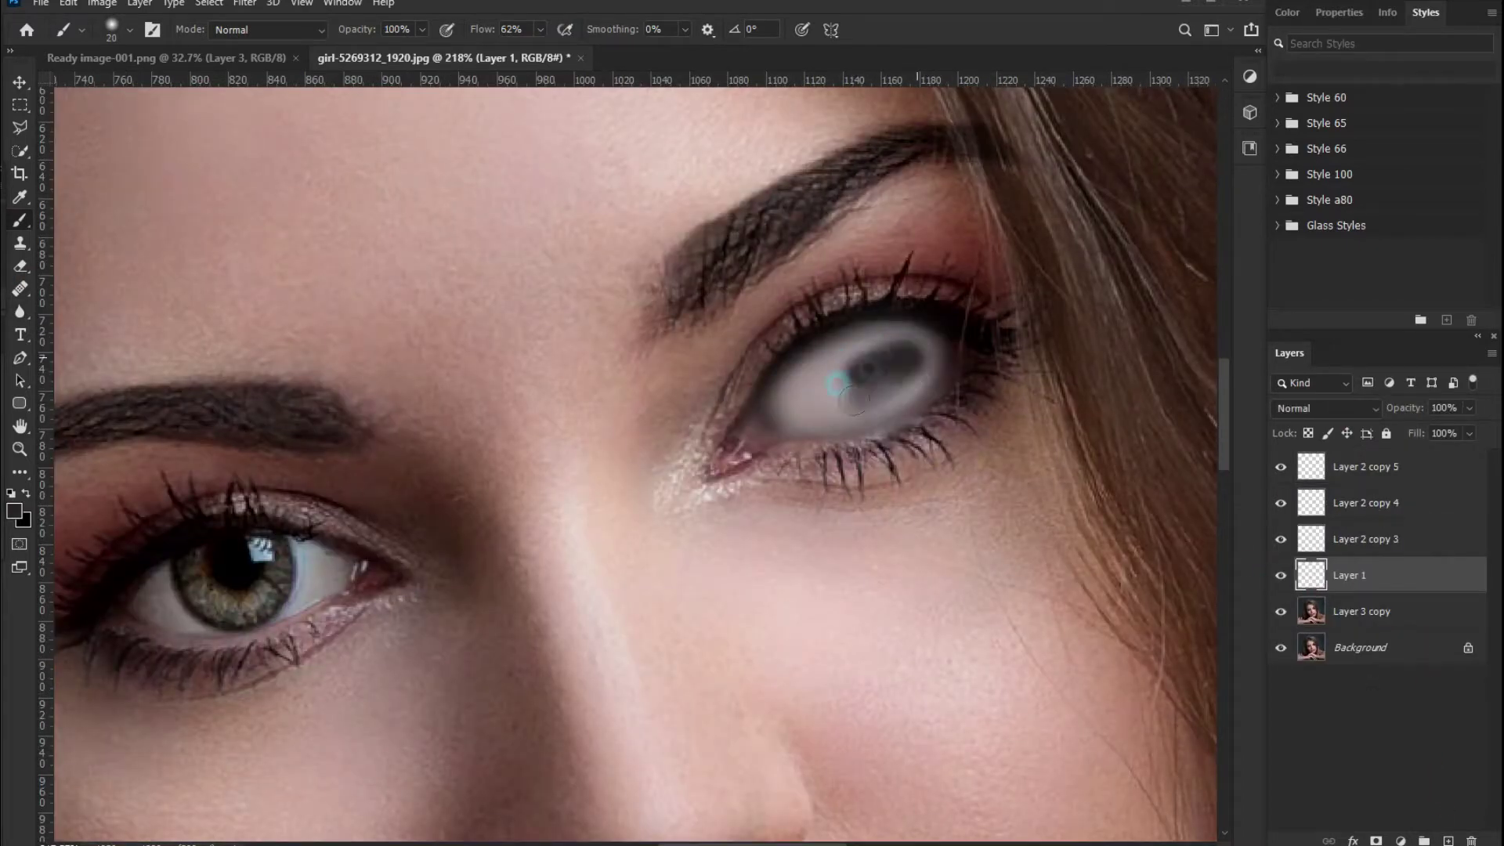
mouse_move(901, 368)
mouse_down()
mouse_move(759, 411)
mouse_move(909, 312)
mouse_up()
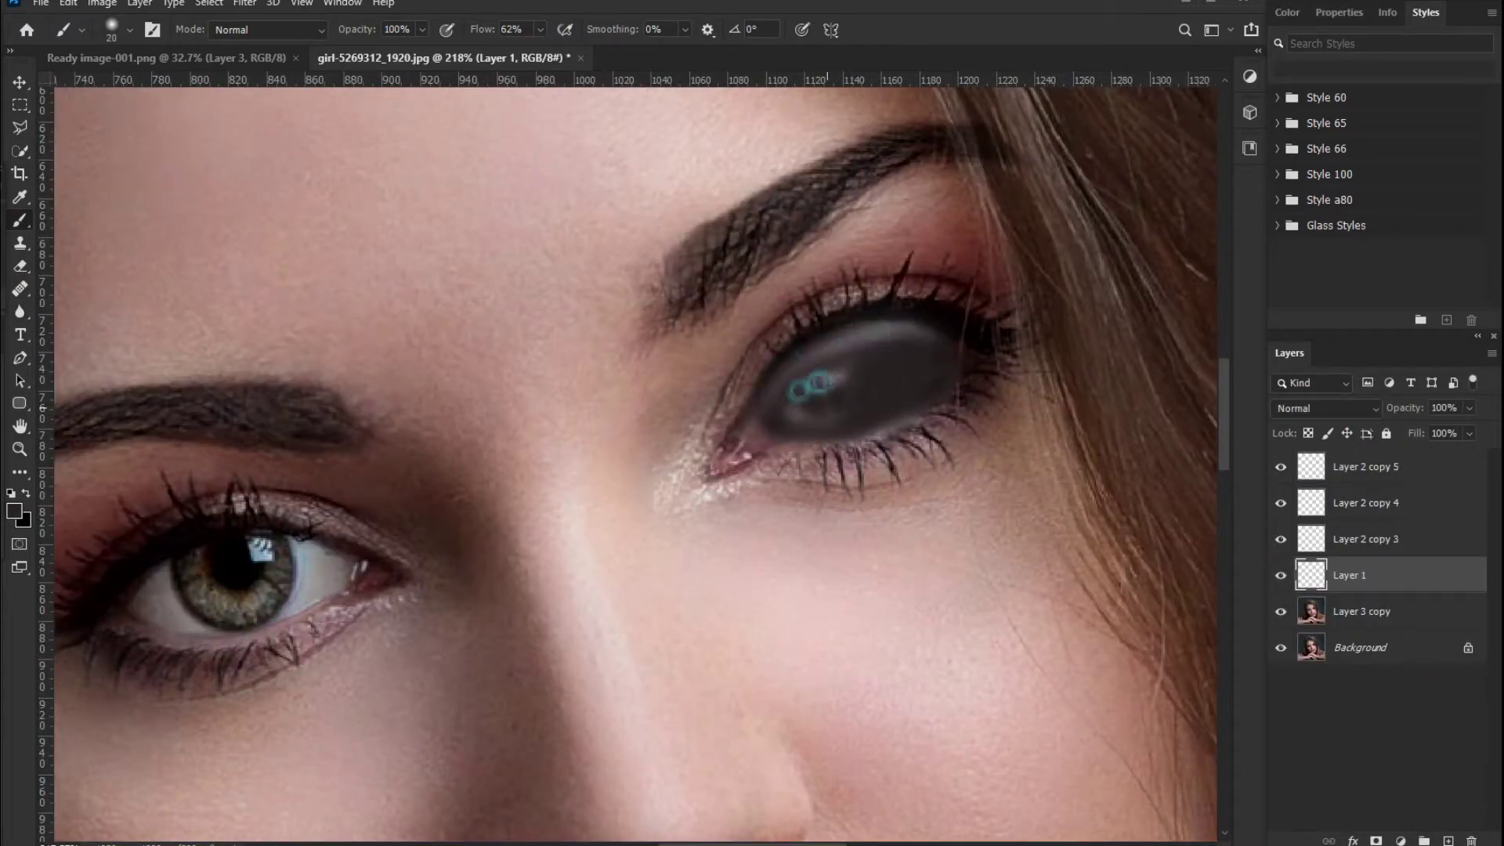
Set the dark eye layer to Multiply at 20% opacity and add Layer 2
click(1324, 408)
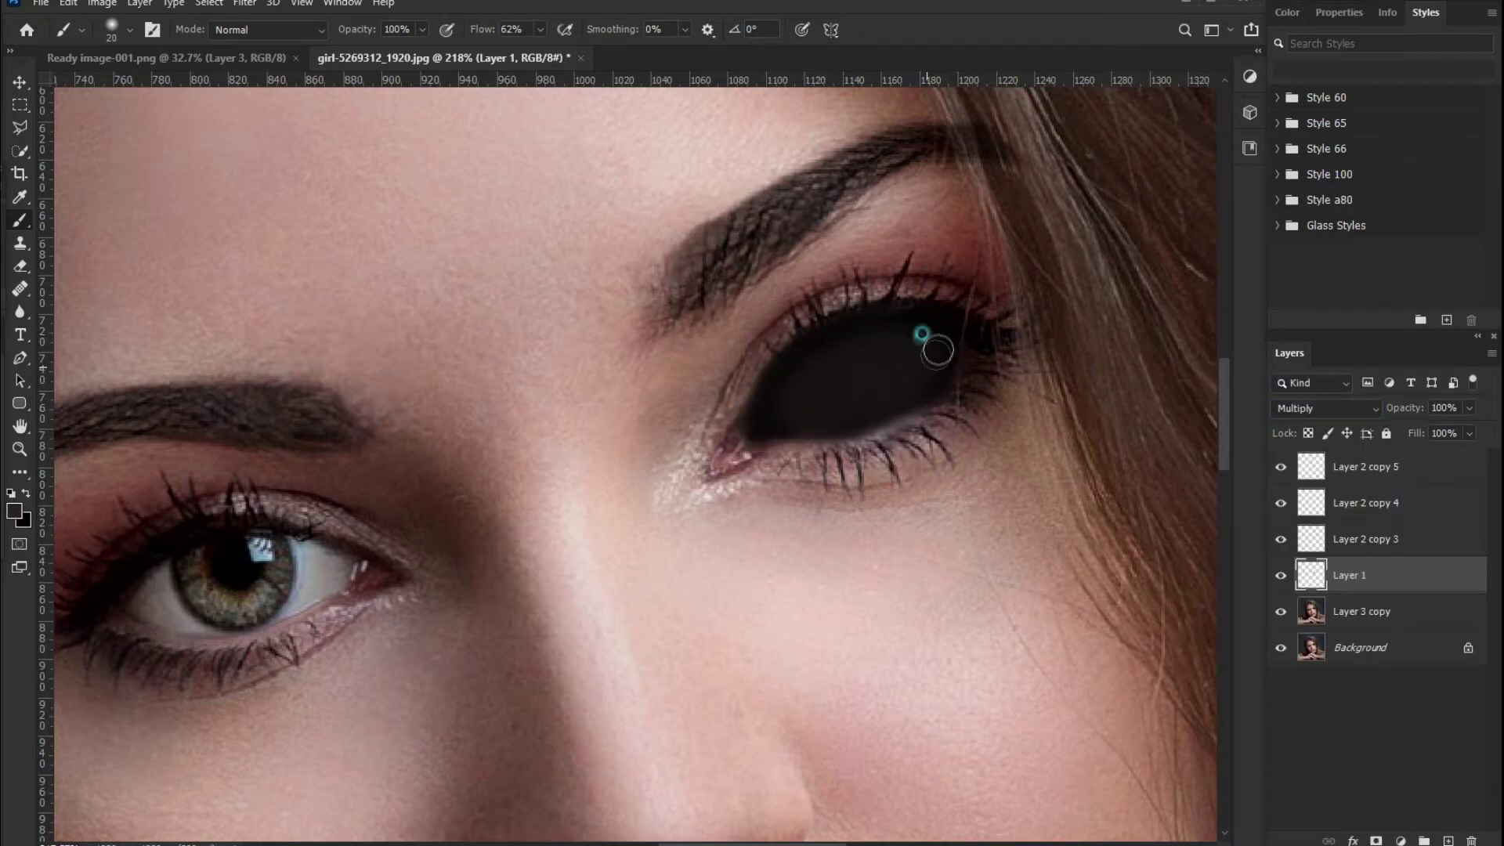
key(ctrl+0)
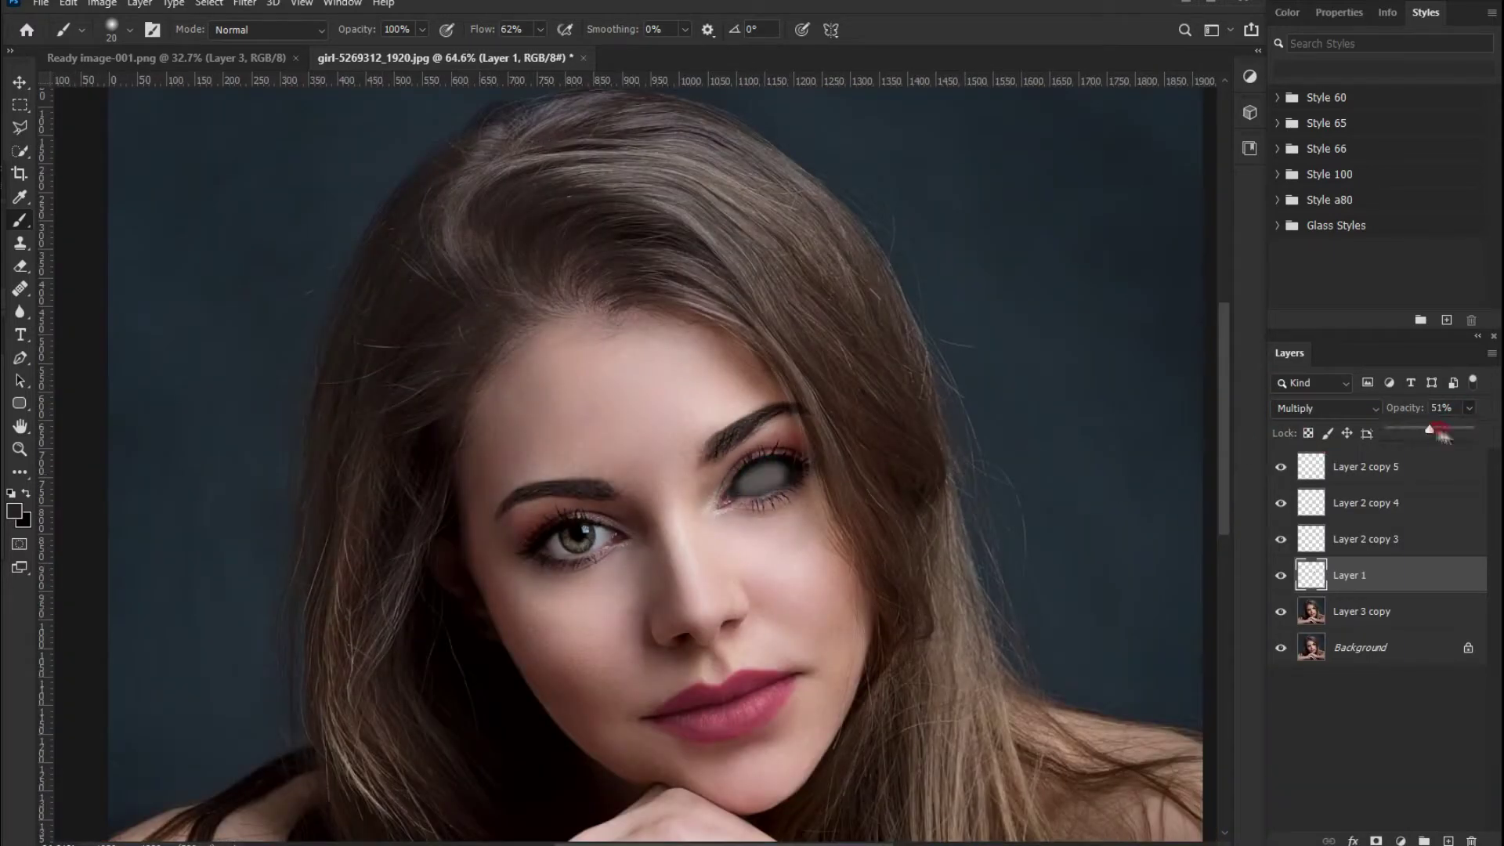
drag(1460, 429, 1404, 429)
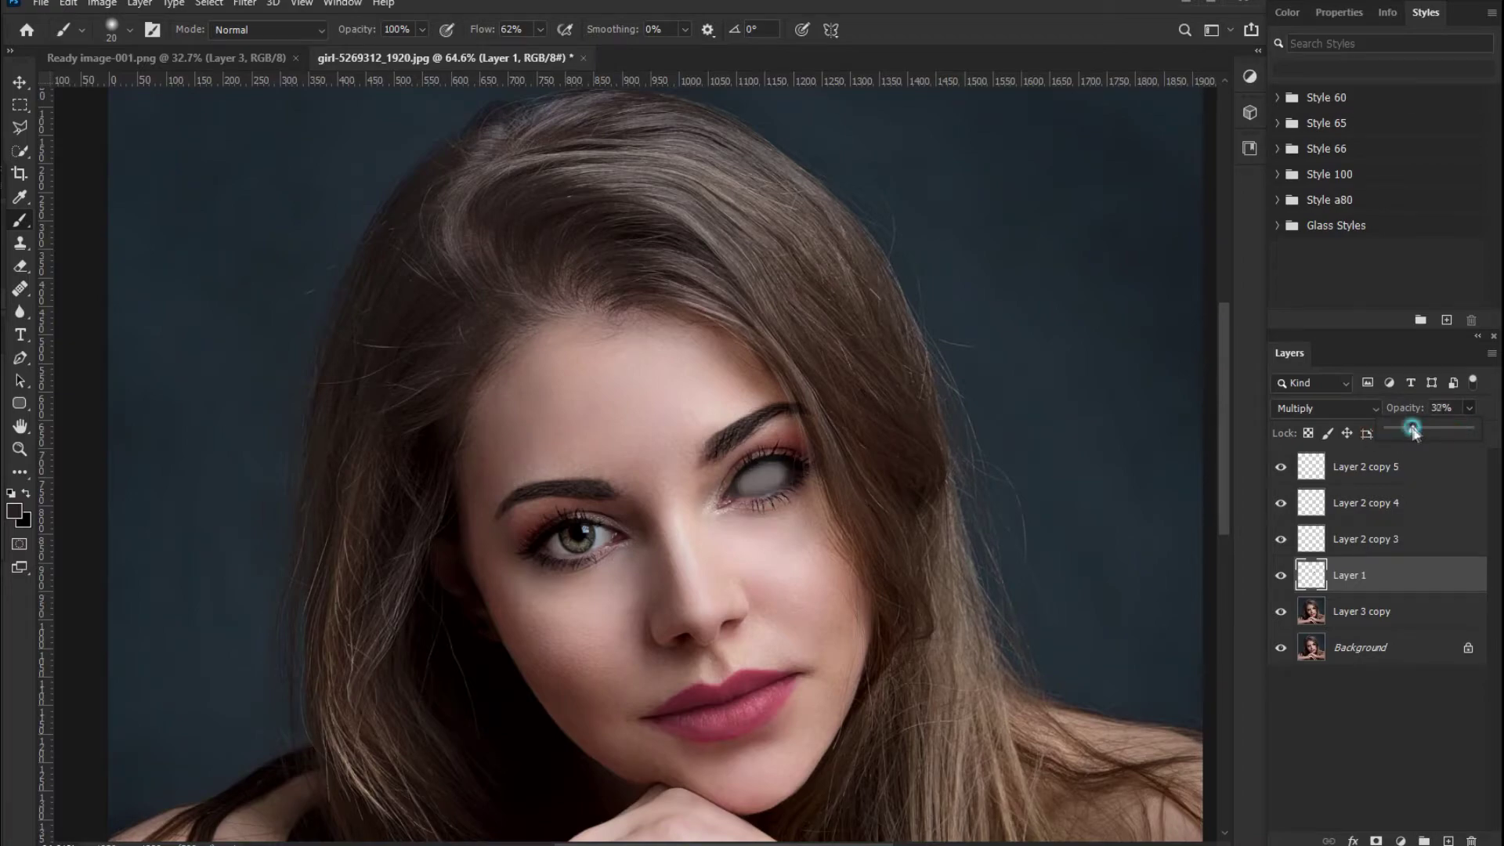
scroll(760, 486, up, 2)
scroll(760, 486, up, 4)
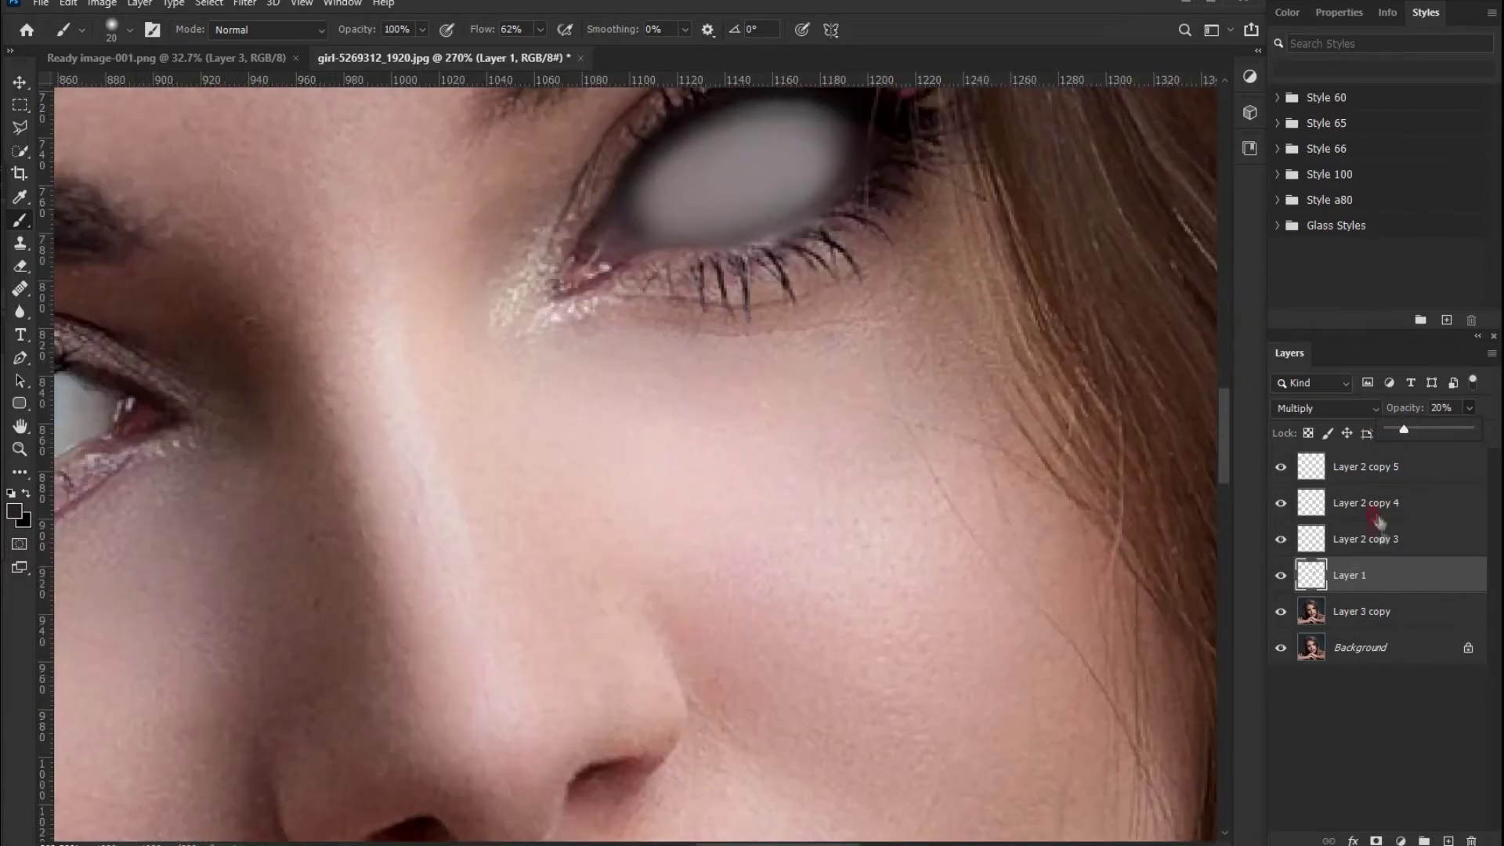
click(1365, 467)
key(ctrl+shift+alt+n)
scroll(631, 243, up, 2)
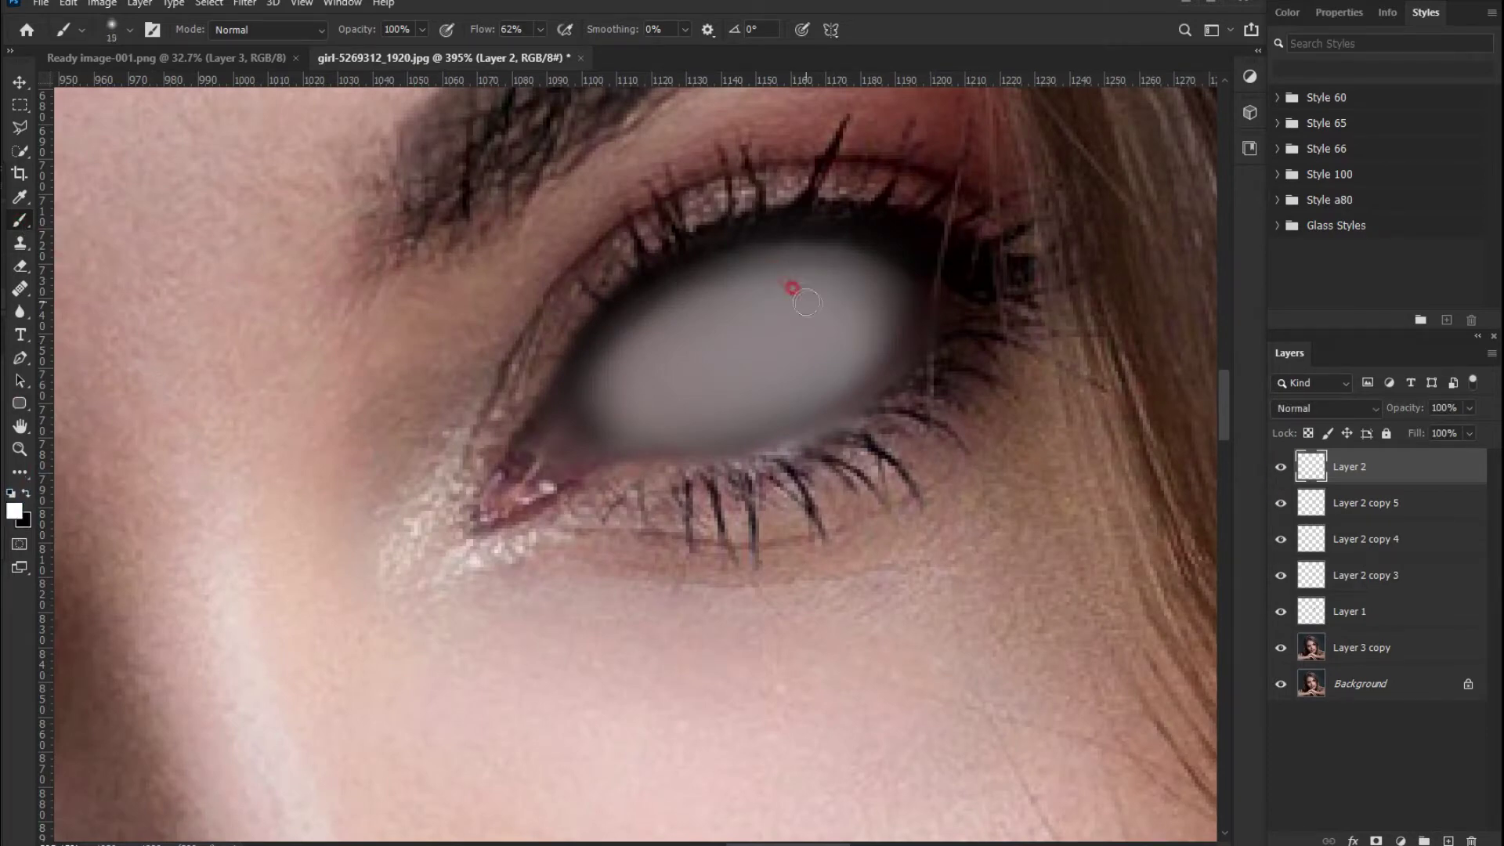
Paint a white J-shaped highlight on the eye and scale it to 78.8%
mouse_move(811, 288)
mouse_down()
mouse_move(779, 380)
mouse_move(807, 300)
mouse_up()
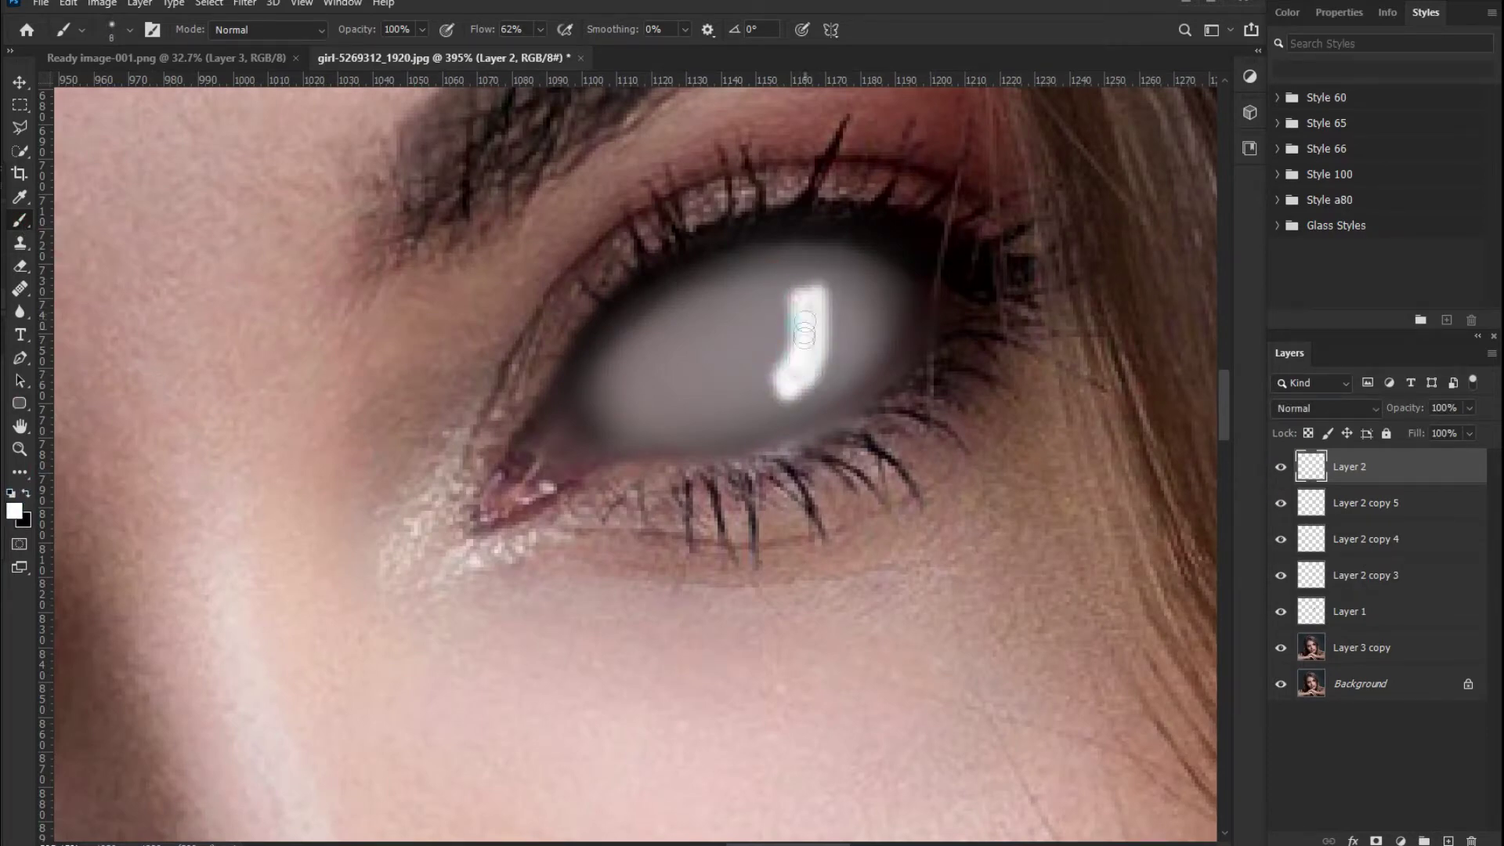
mouse_move(776, 385)
mouse_down()
mouse_move(807, 317)
mouse_move(795, 306)
mouse_up()
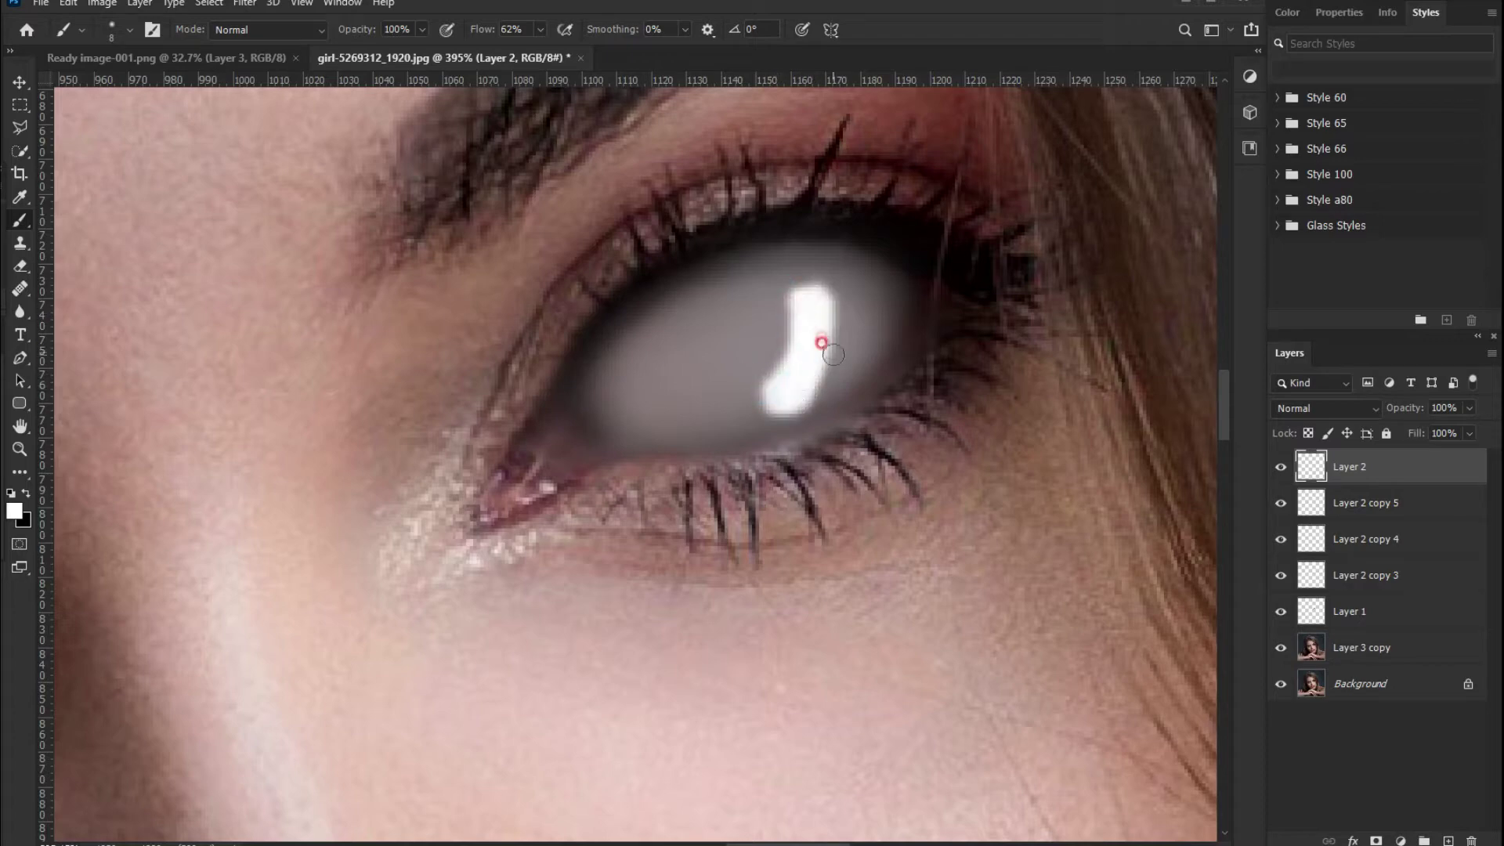
key(ctrl+t)
drag(745, 416, 770, 393)
key(Return)
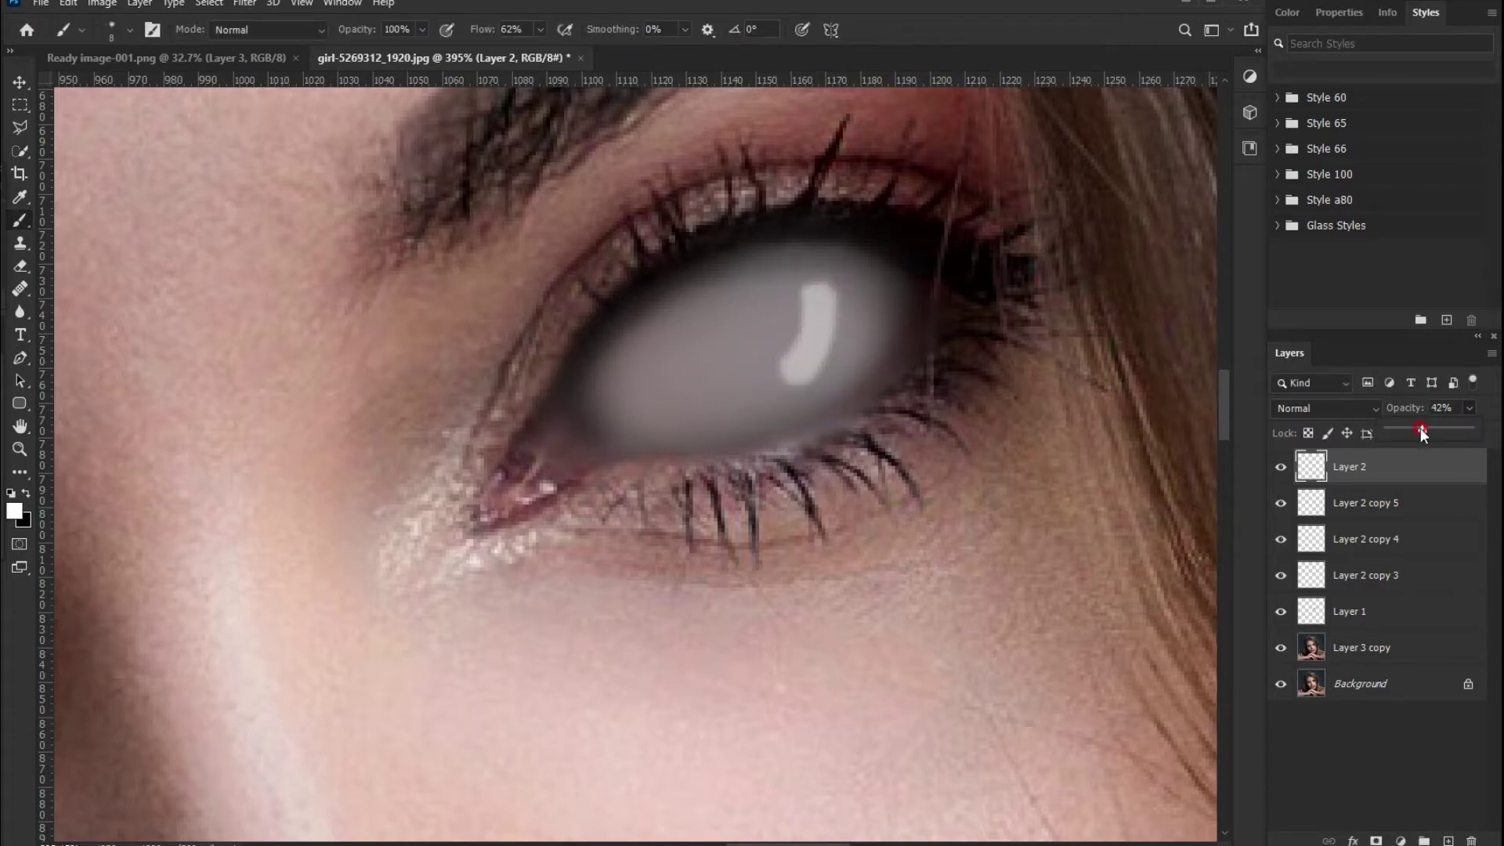
Hide Layer 1 and merge the eye layers into Layer 2
scroll(634, 462, down, 5)
click(1277, 615)
click(1379, 467)
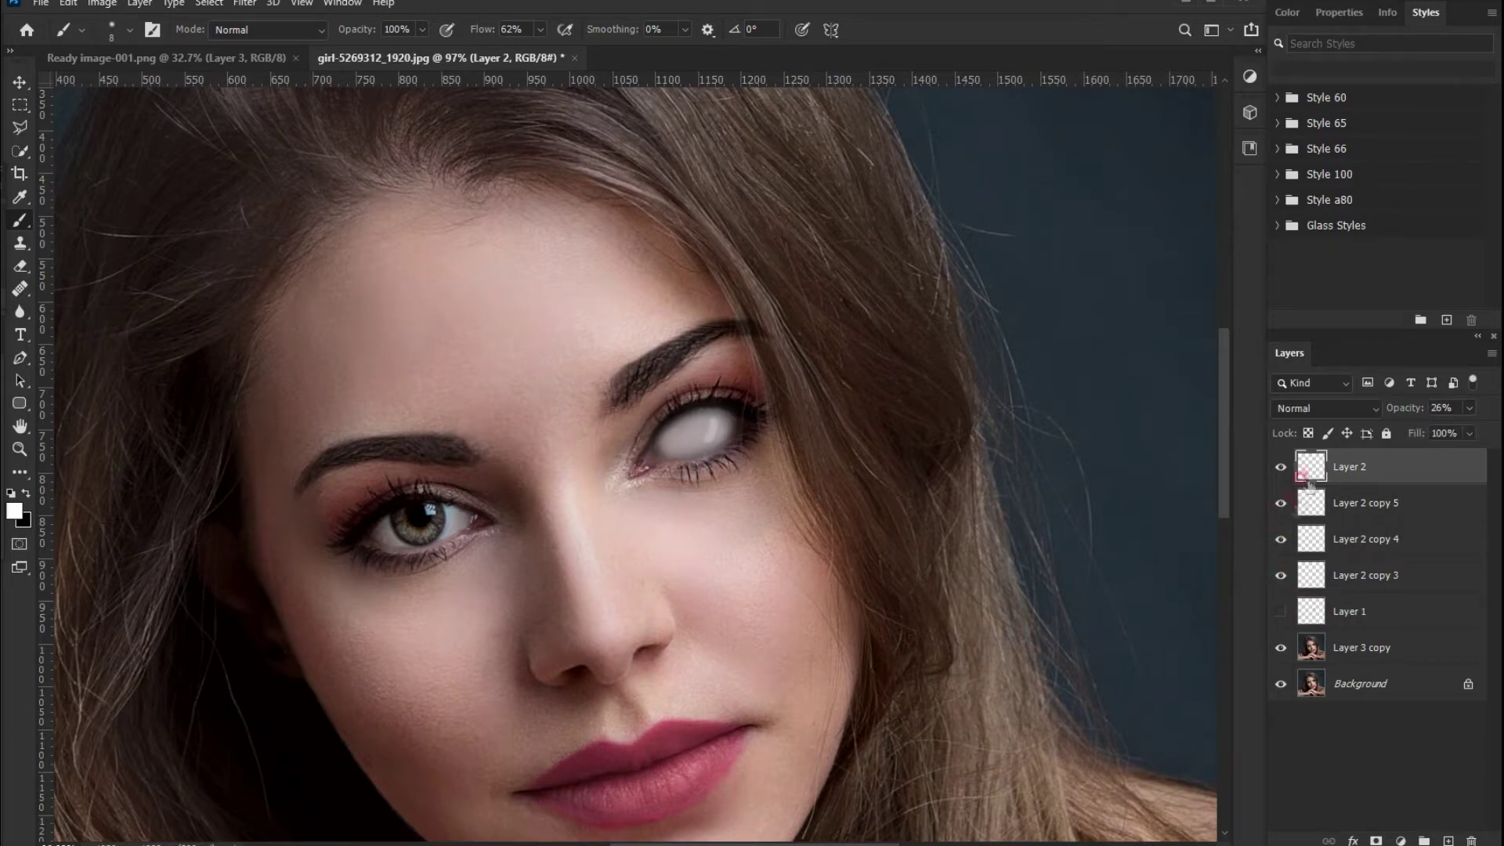
scroll(758, 490, down, 3)
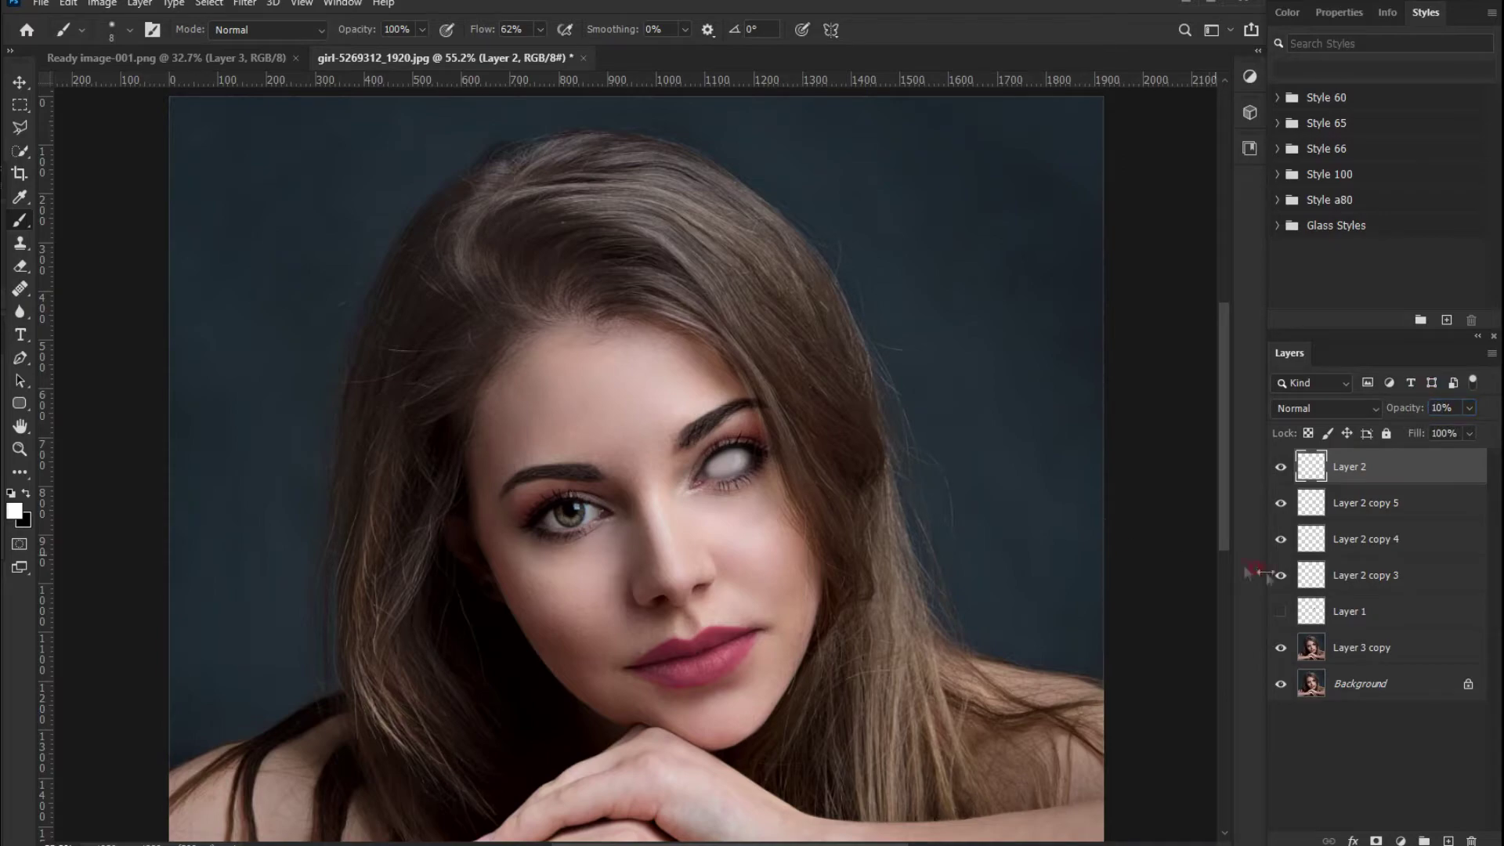
scroll(929, 468, down, 1)
shift+click(1363, 647)
key(ctrl+e)
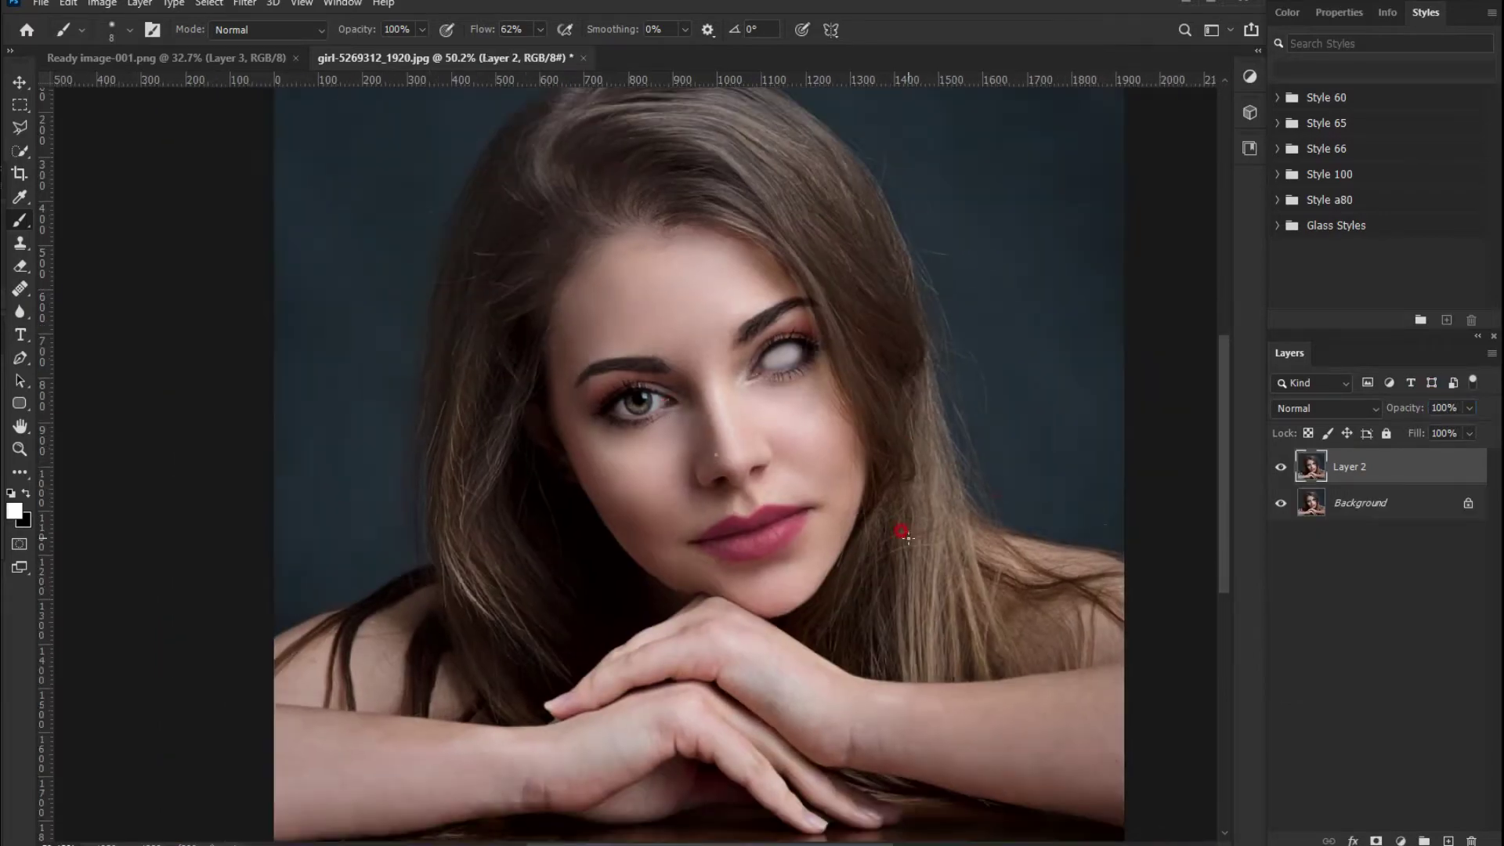
scroll(638, 407, up, 4)
scroll(595, 502, up, 4)
key(s)
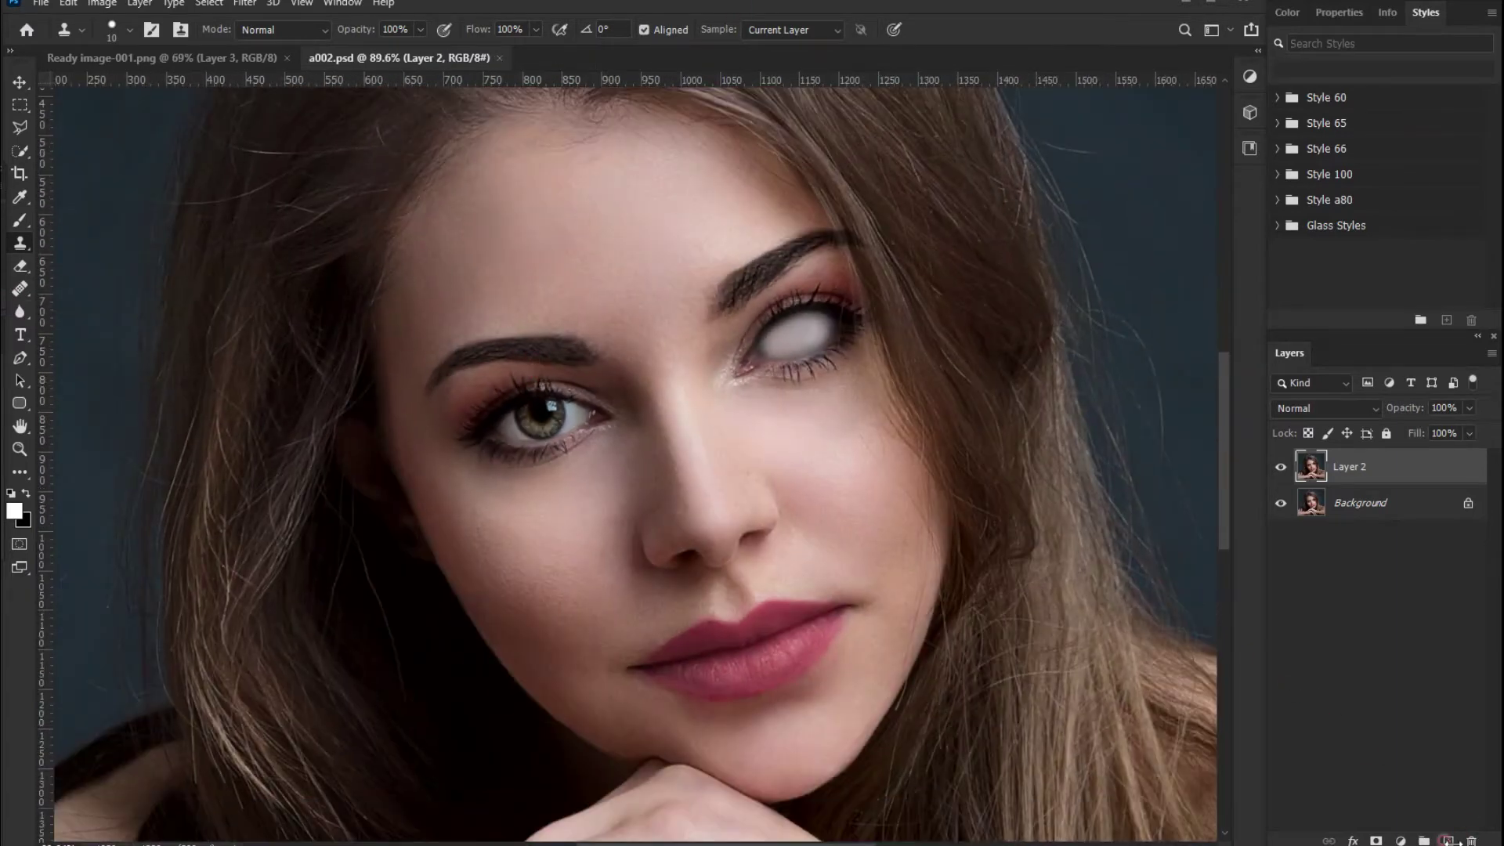
Paint a red patch over the left eye and eyebrow on a new Multiply Layer 3
click(1447, 840)
click(20, 220)
click(14, 510)
click(1403, 393)
click(1325, 408)
click(1314, 433)
mouse_move(439, 345)
mouse_down()
mouse_move(571, 326)
mouse_move(455, 439)
mouse_move(588, 336)
mouse_move(452, 454)
mouse_move(410, 403)
mouse_move(541, 451)
mouse_move(576, 329)
mouse_move(454, 336)
mouse_move(470, 472)
mouse_up()
click(1349, 503)
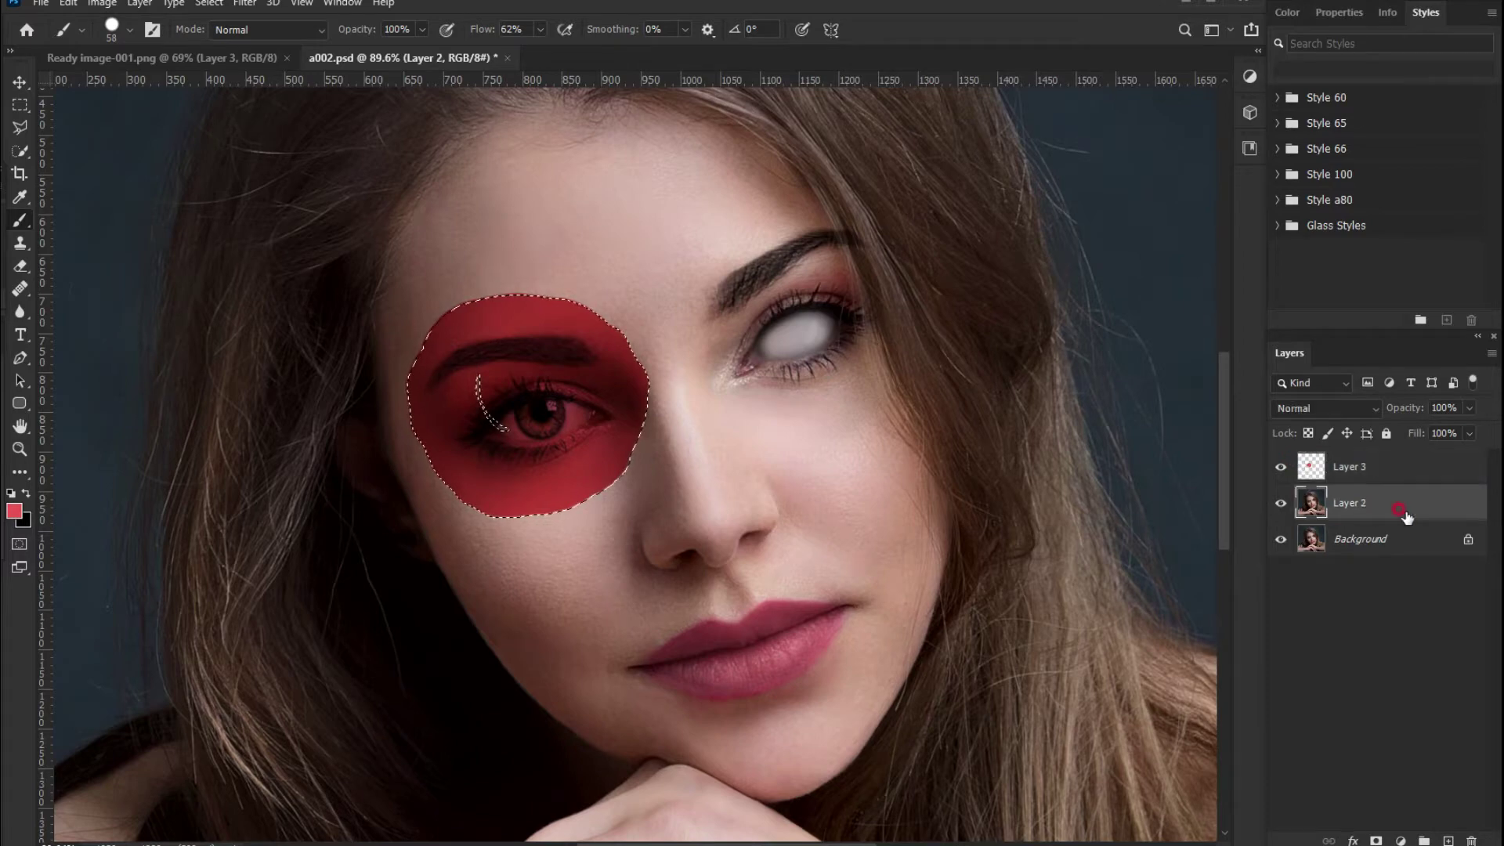
drag(487, 378, 482, 450)
key(ctrl+z)
Load the red patch as a selection and delete that area from Layer 2
key(ctrl+shift+alt+n)
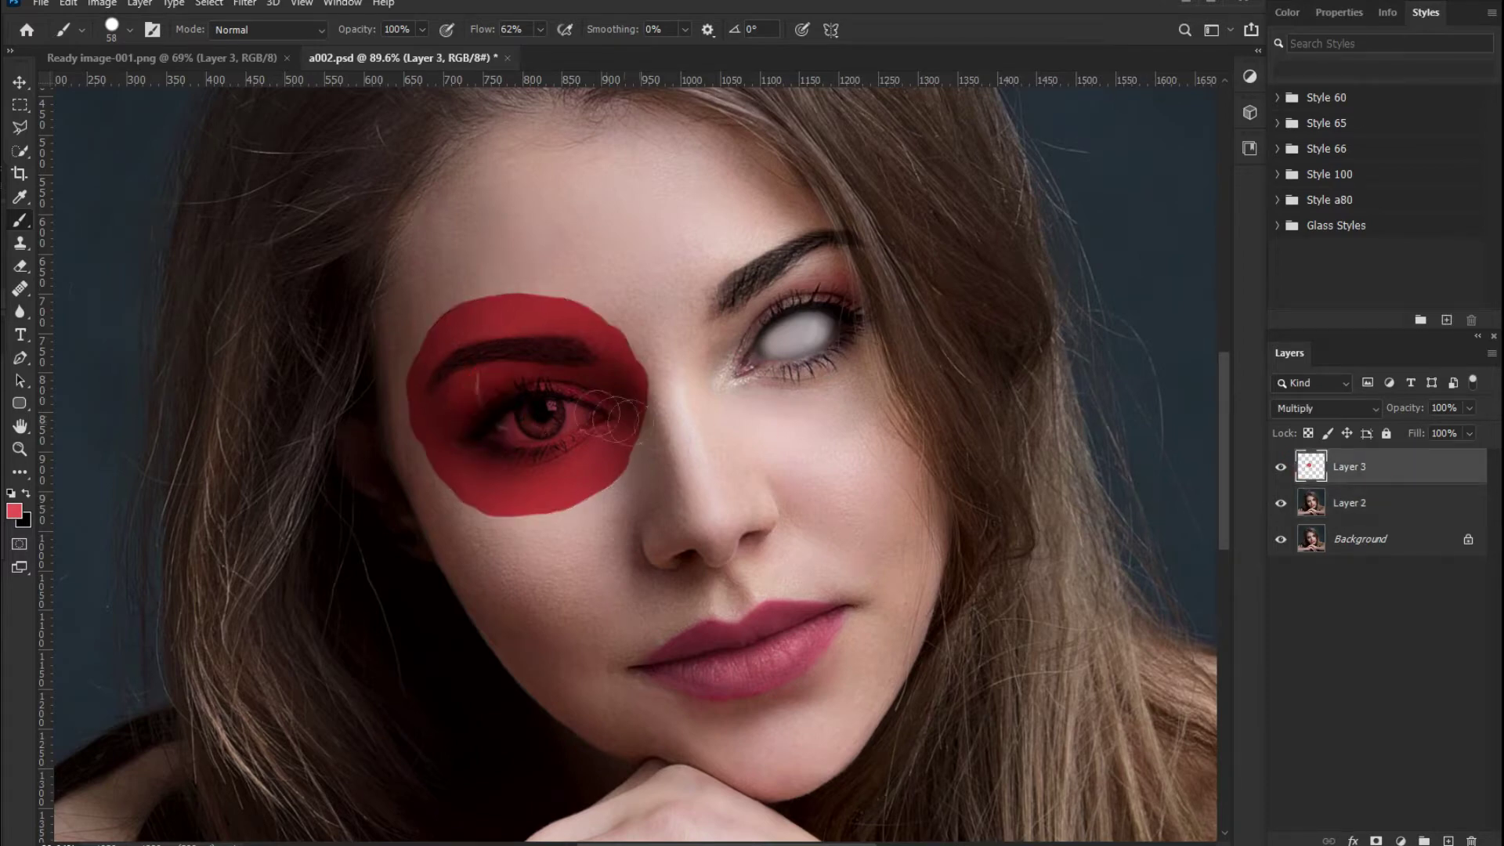
click(1349, 539)
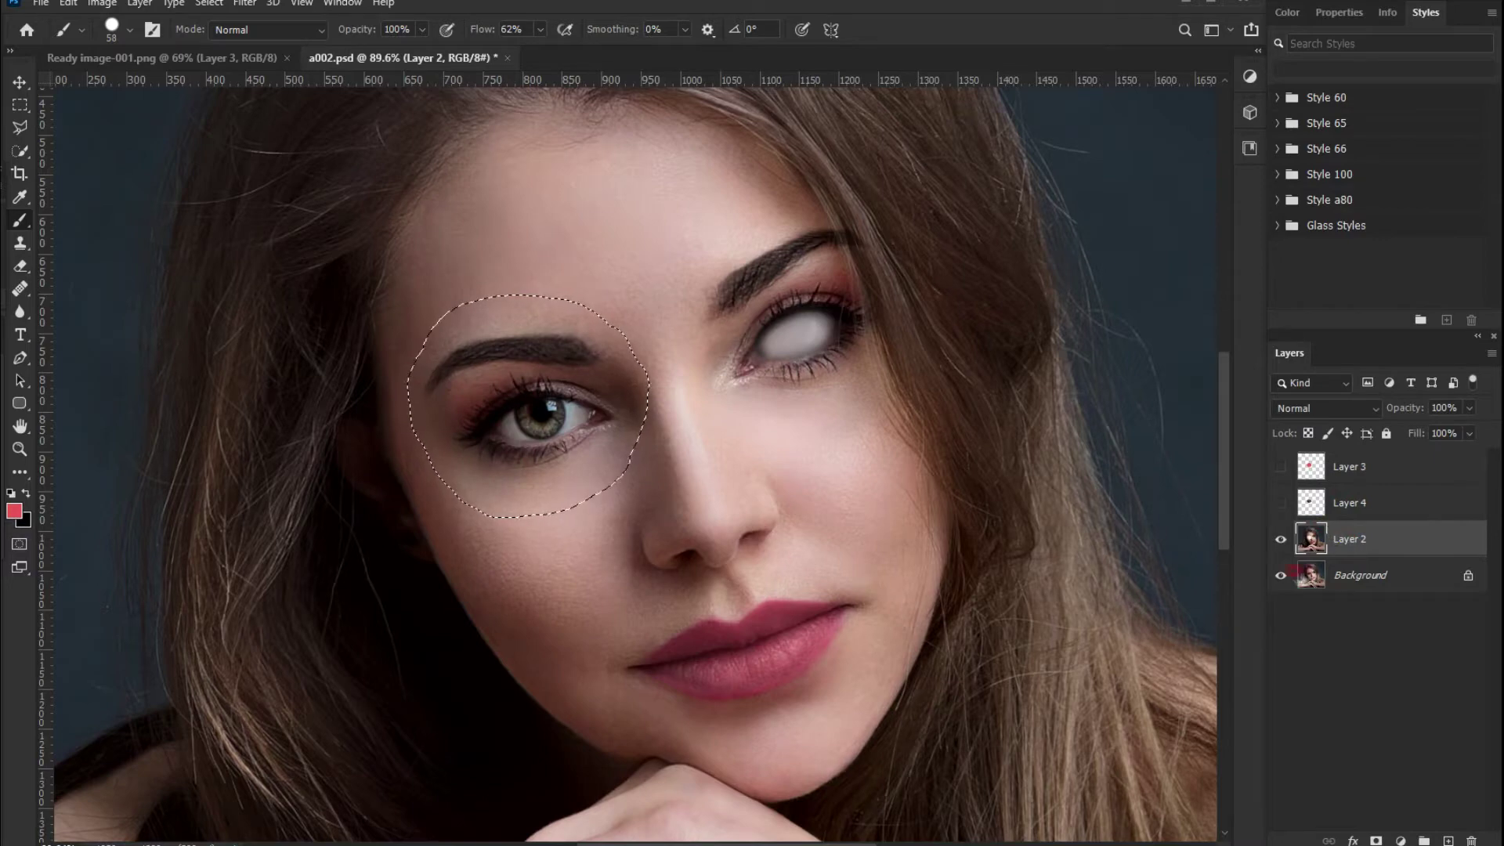
click(1281, 576)
key(Delete)
key(ctrl+d)
scroll(527, 433, up, 3)
scroll(631, 382, up, 2)
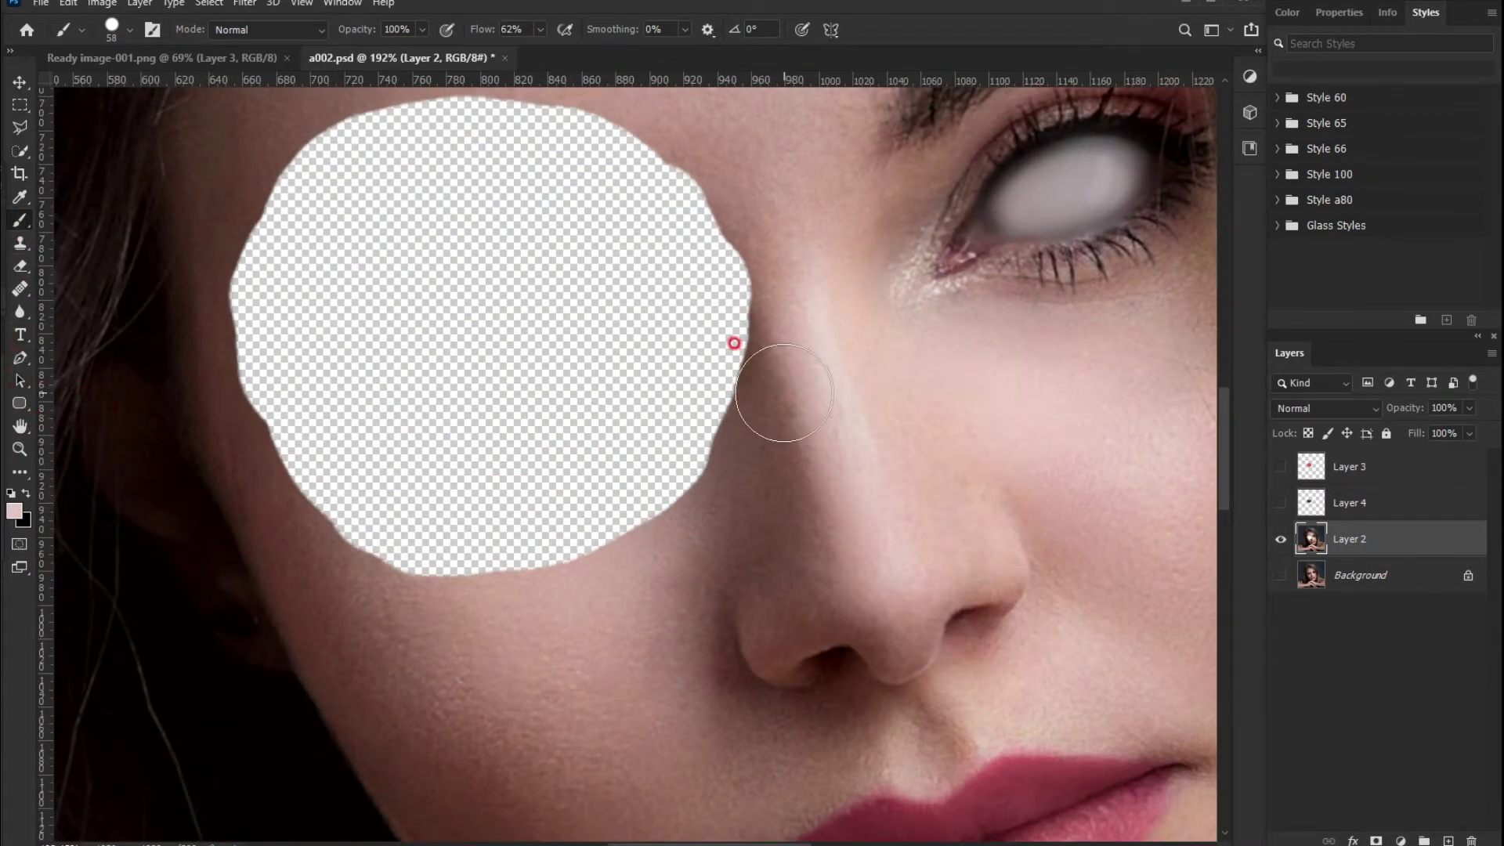
Add two new layers above the Background and fill the lower one with black
key(alt+bracketleft)
key(ctrl+shift+alt+n)
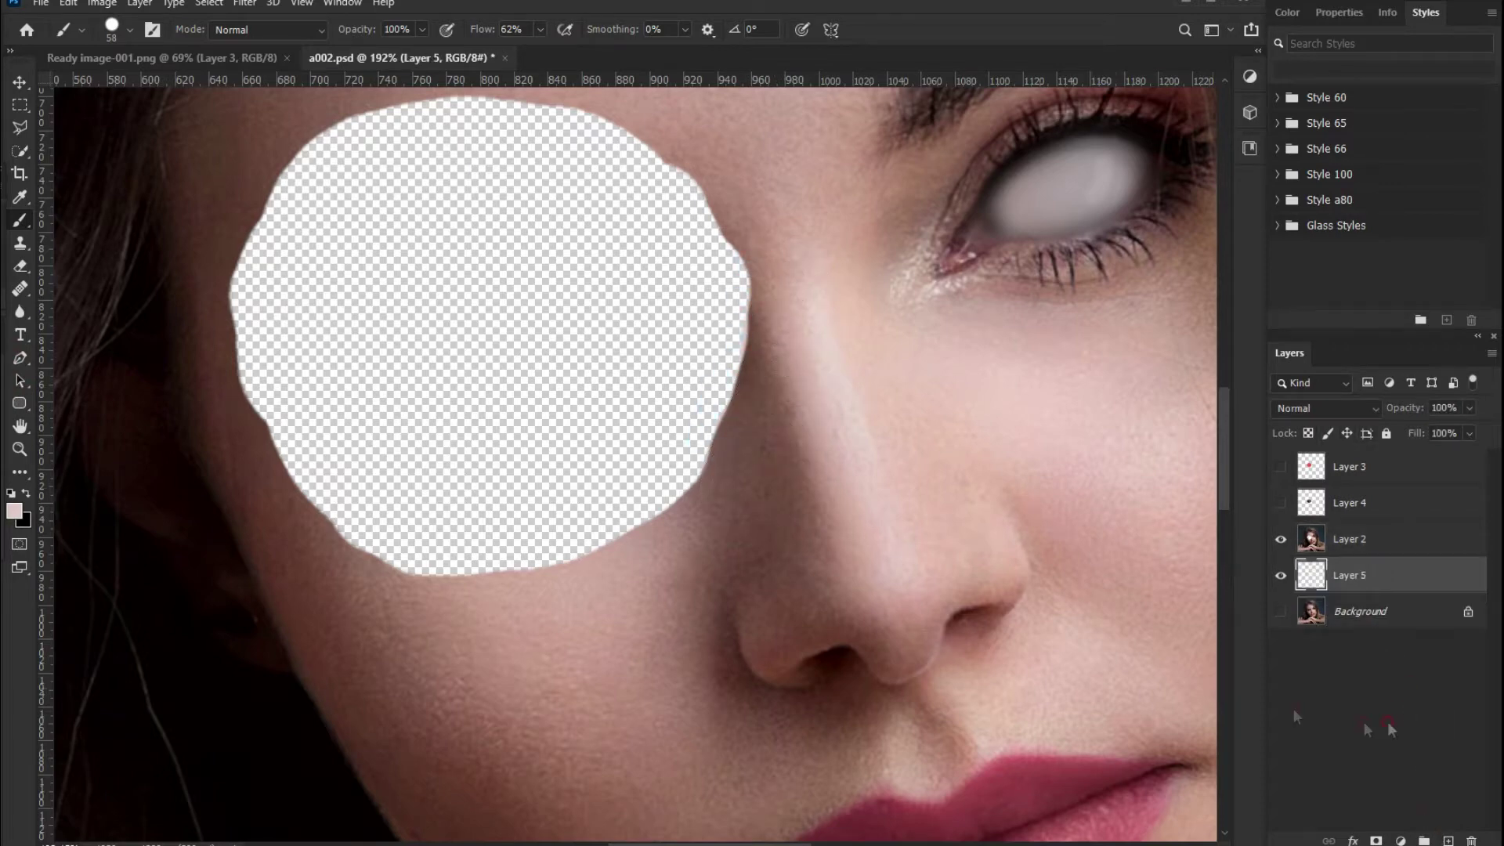
key(alt+bracketleft)
key(ctrl+shift+alt+n)
key(ctrl+BackSpace)
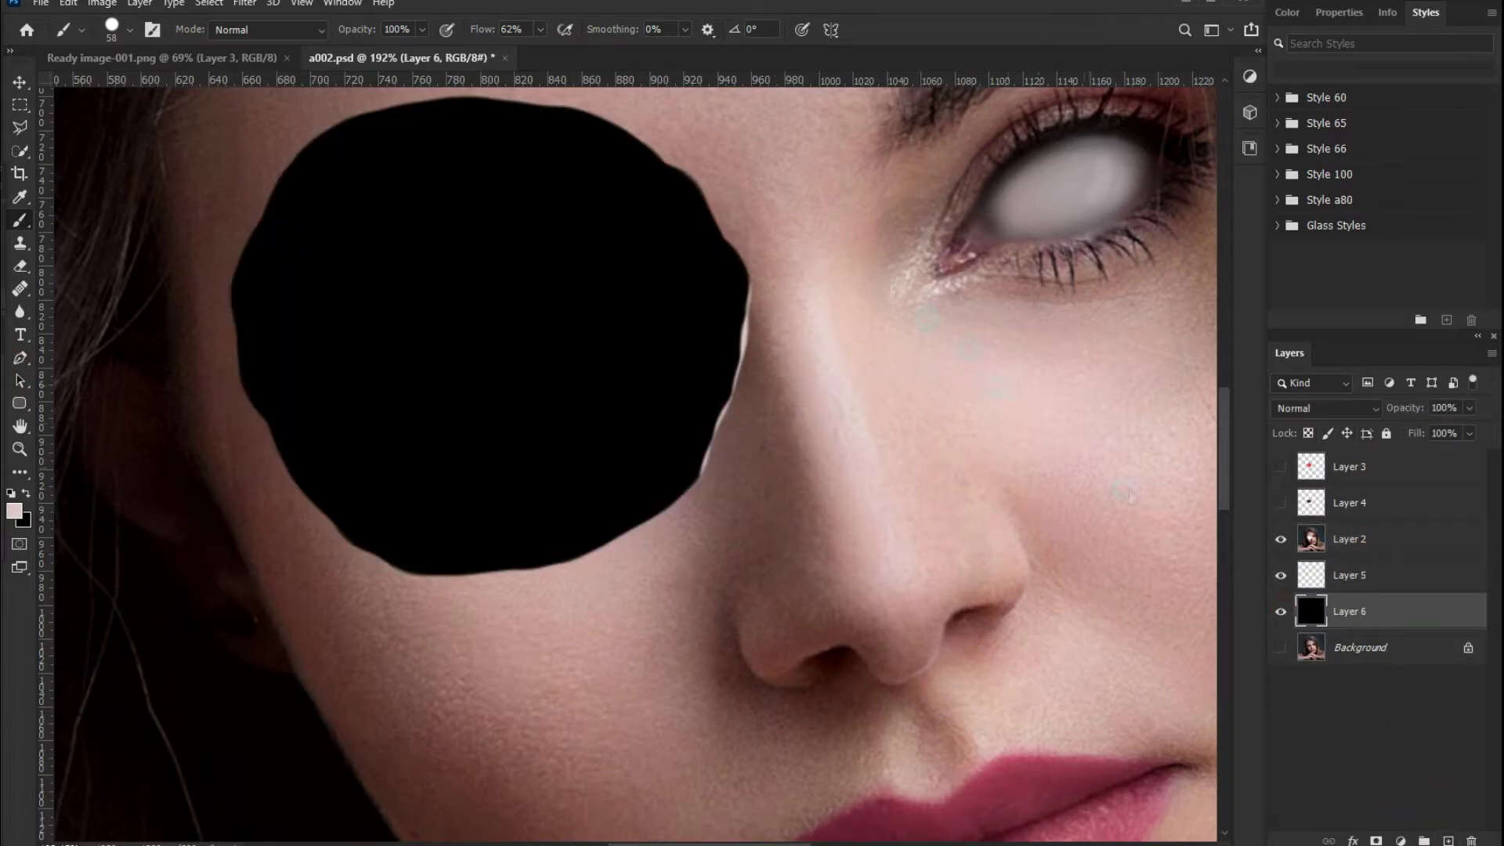
Paint a light skin-toned ring around the black hole on Layer 5
click(1346, 575)
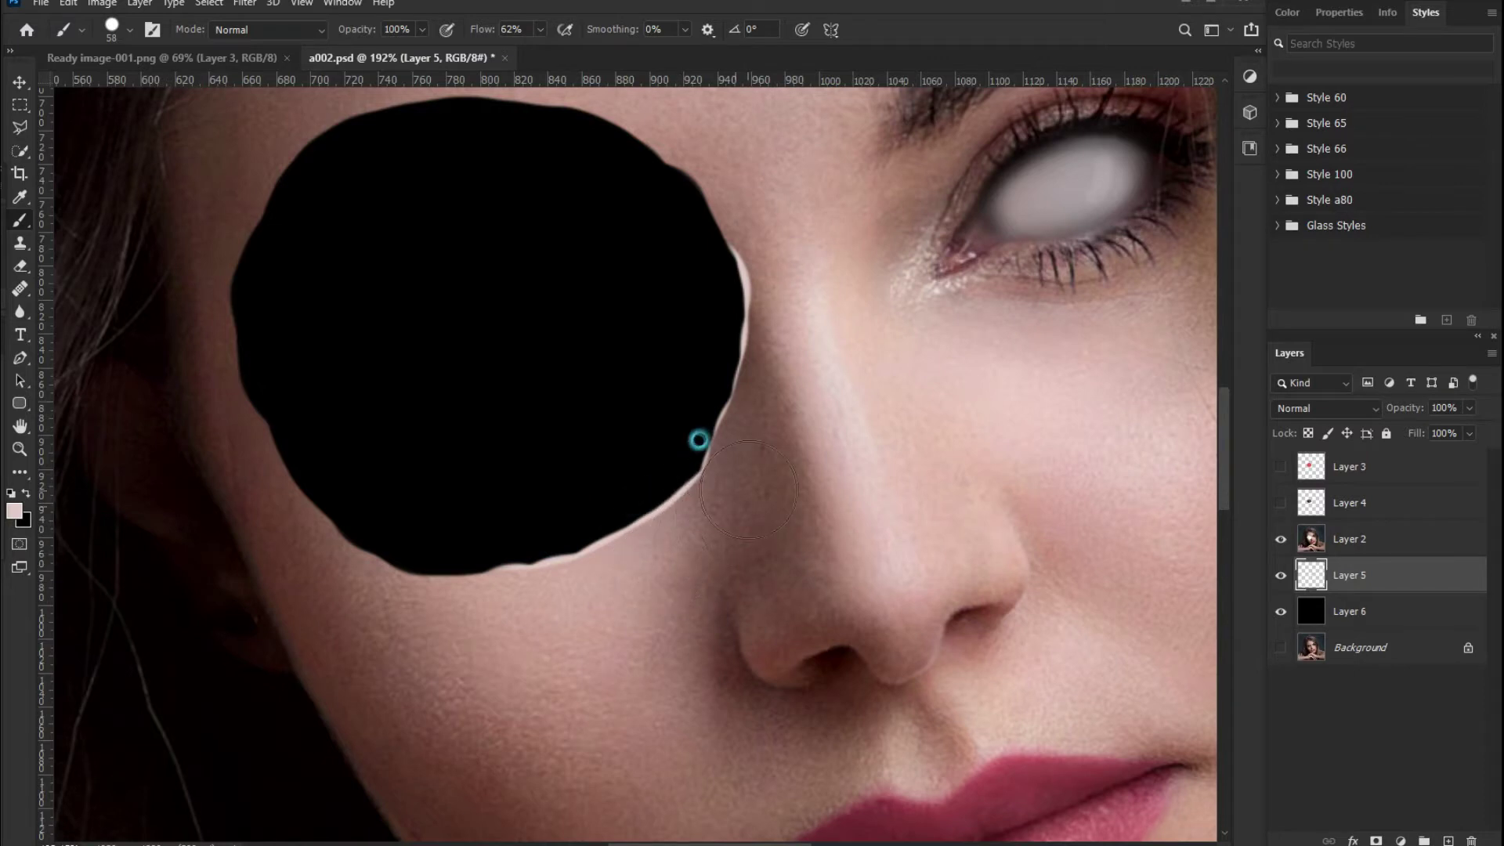
mouse_move(192, 345)
mouse_down()
mouse_move(266, 509)
mouse_move(464, 611)
mouse_up()
mouse_move(290, 180)
mouse_down()
mouse_move(270, 126)
mouse_move(720, 168)
mouse_up()
click(21, 266)
mouse_move(537, 111)
mouse_down()
mouse_move(624, 175)
mouse_move(667, 242)
mouse_up()
key(b)
mouse_move(548, 153)
mouse_down()
mouse_move(596, 142)
mouse_move(337, 486)
mouse_move(314, 149)
mouse_up()
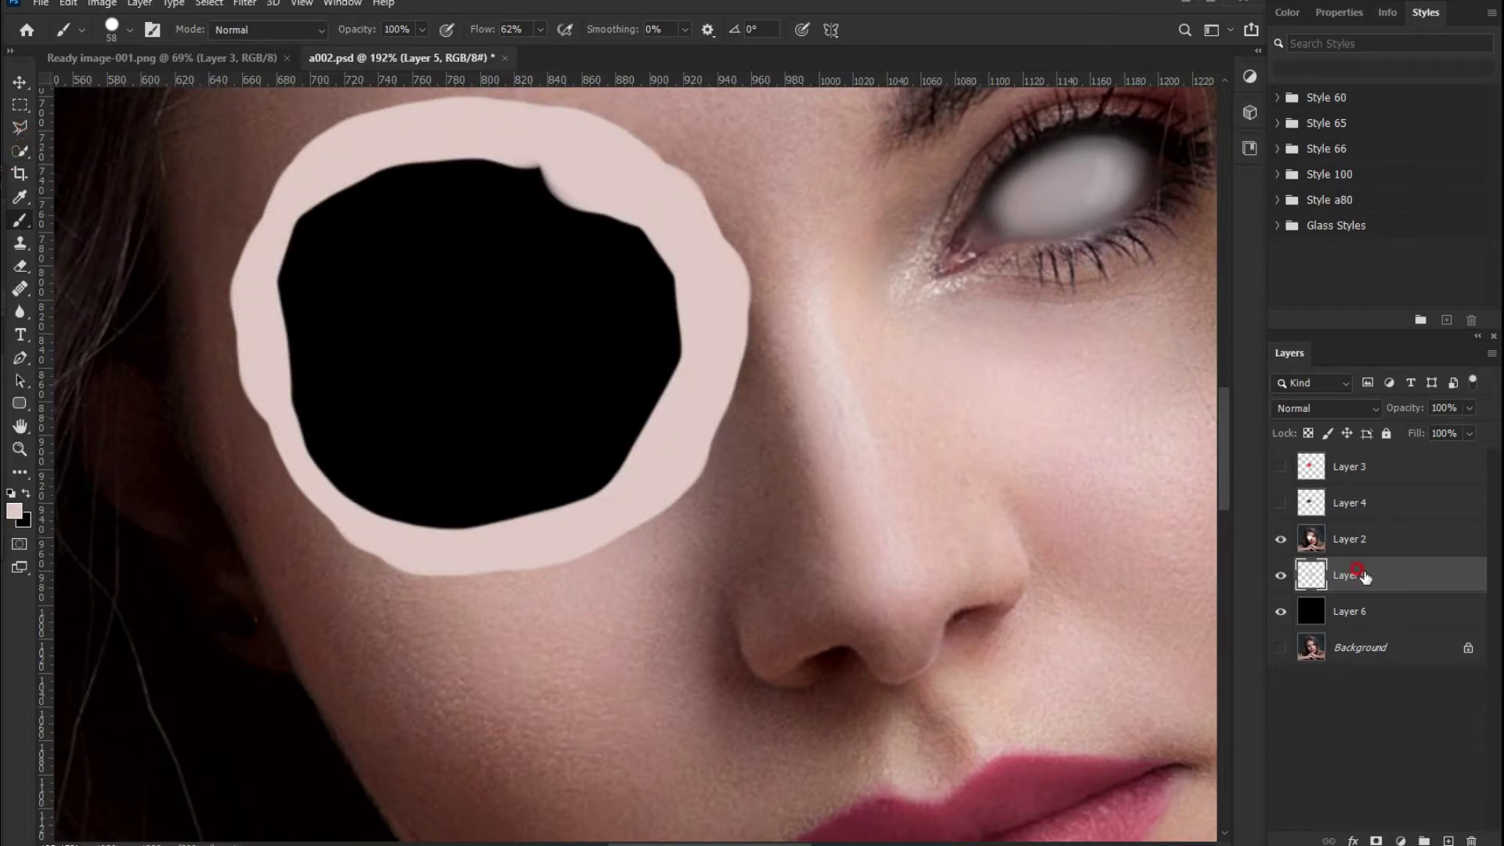
Magic-wand select the pale ring around the hole on face layer Layer 2
click(1351, 539)
click(19, 150)
click(270, 247)
click(209, 2)
mouse_move(224, 267)
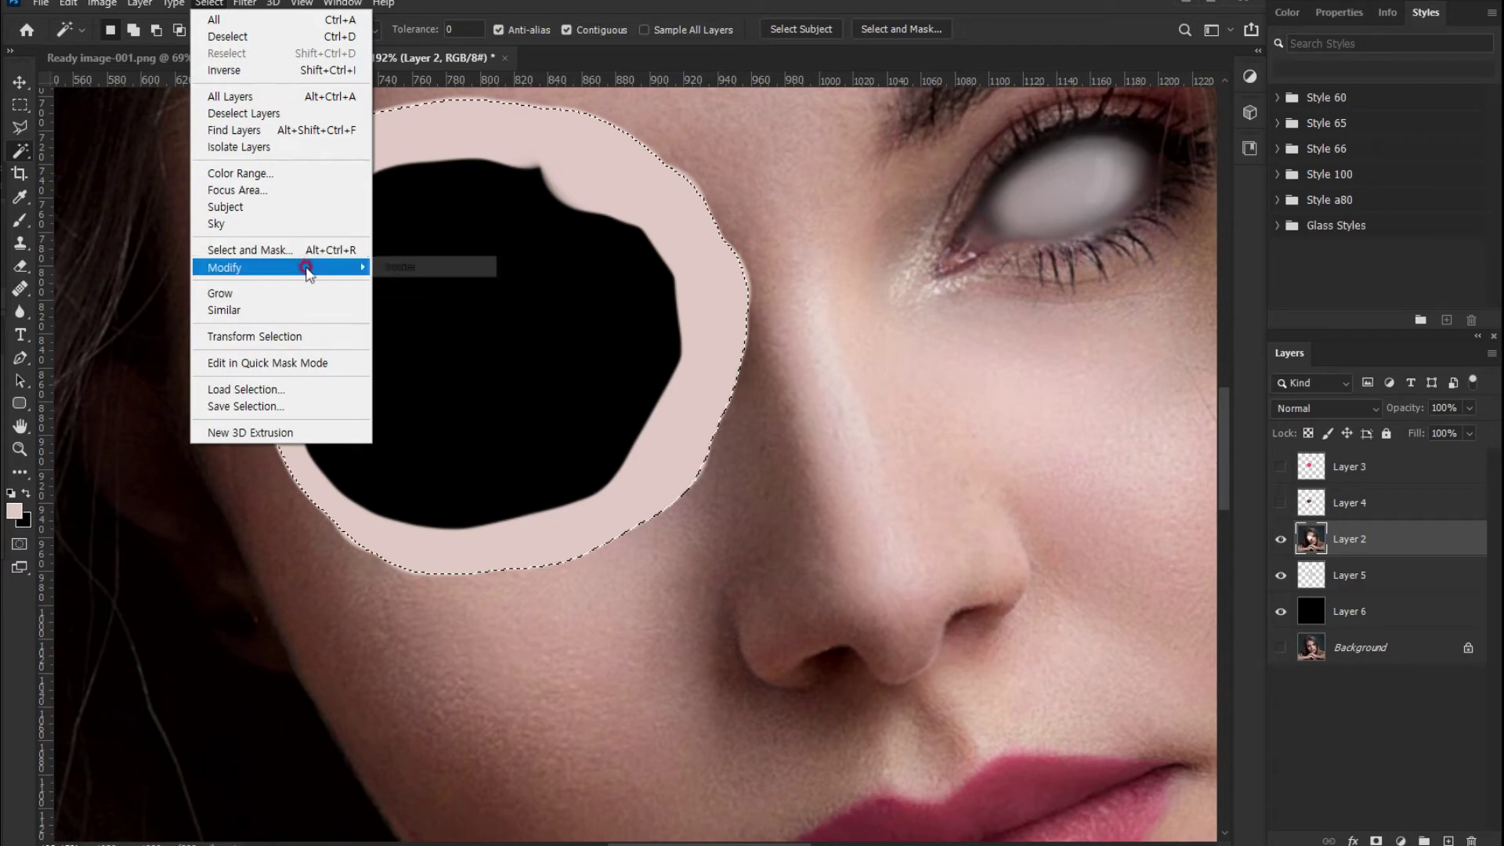
Feather the ring selection by 2 px and delete it to widen the black hole
click(413, 333)
text(2)
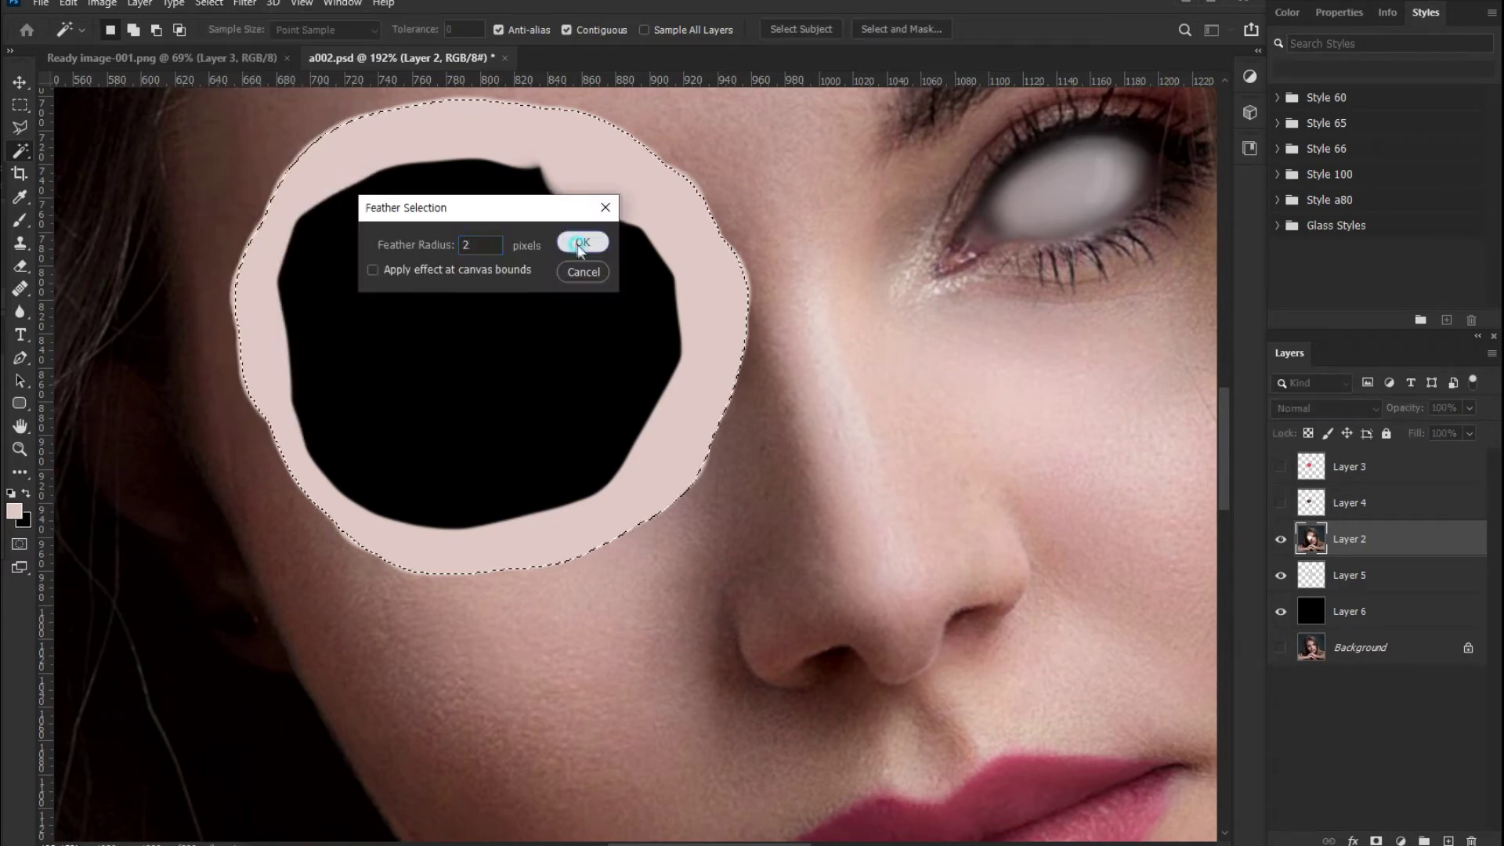
click(581, 242)
key(Delete)
click(1354, 575)
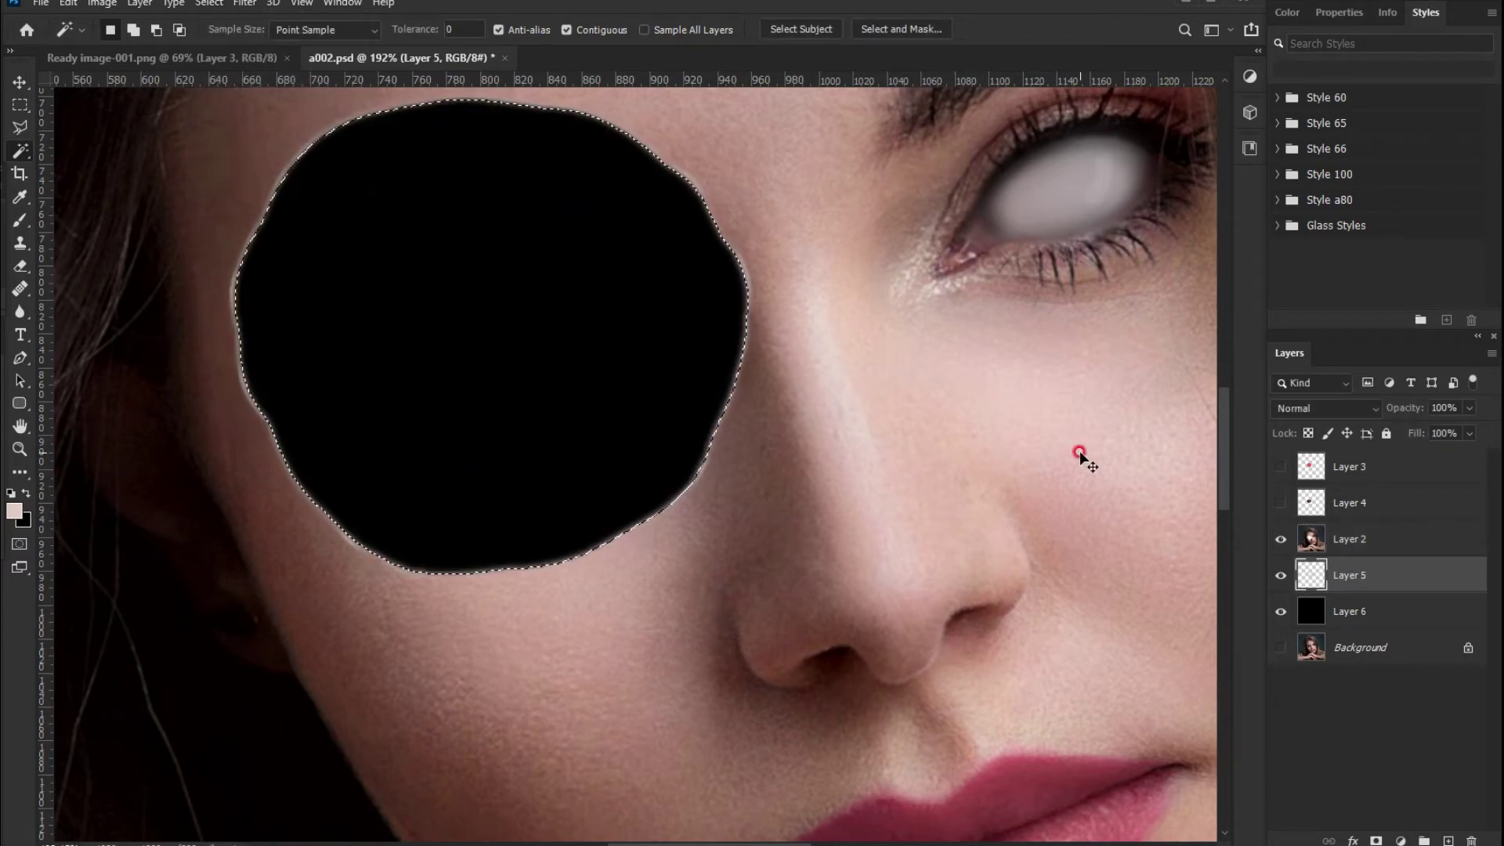
scroll(498, 318, down, 3)
scroll(499, 309, up, 3)
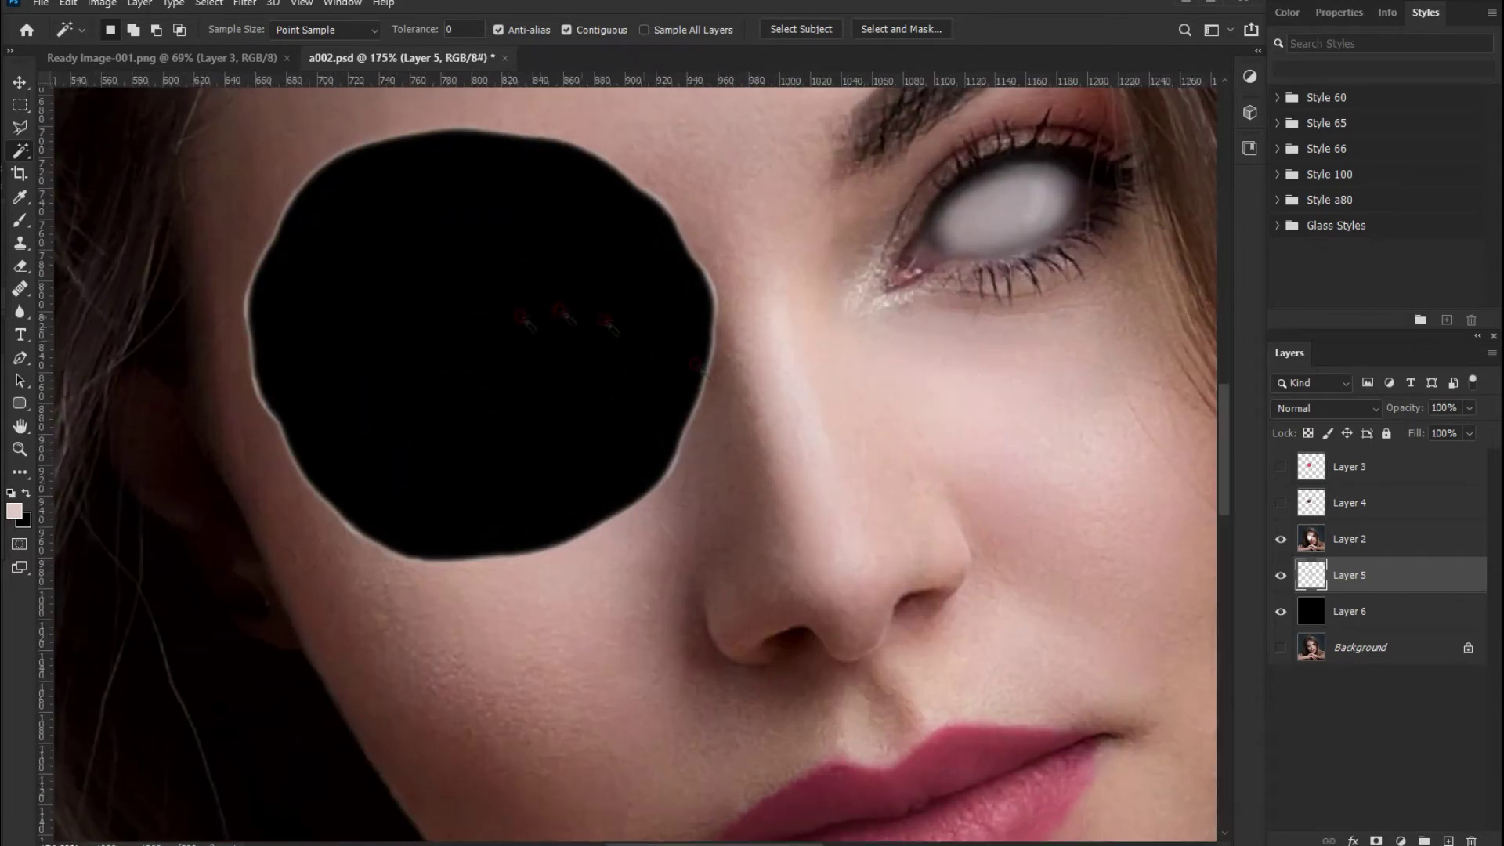
Draw a circular elliptical selection over the face around the hole
click(1356, 541)
scroll(538, 468, down, 2)
right_click(19, 104)
click(86, 121)
drag(280, 117, 744, 611)
Fill the circle with 50% gray on new Layer 7 and deselect
click(1448, 841)
click(68, 3)
click(82, 276)
click(708, 161)
key(ctrl+d)
click(1325, 408)
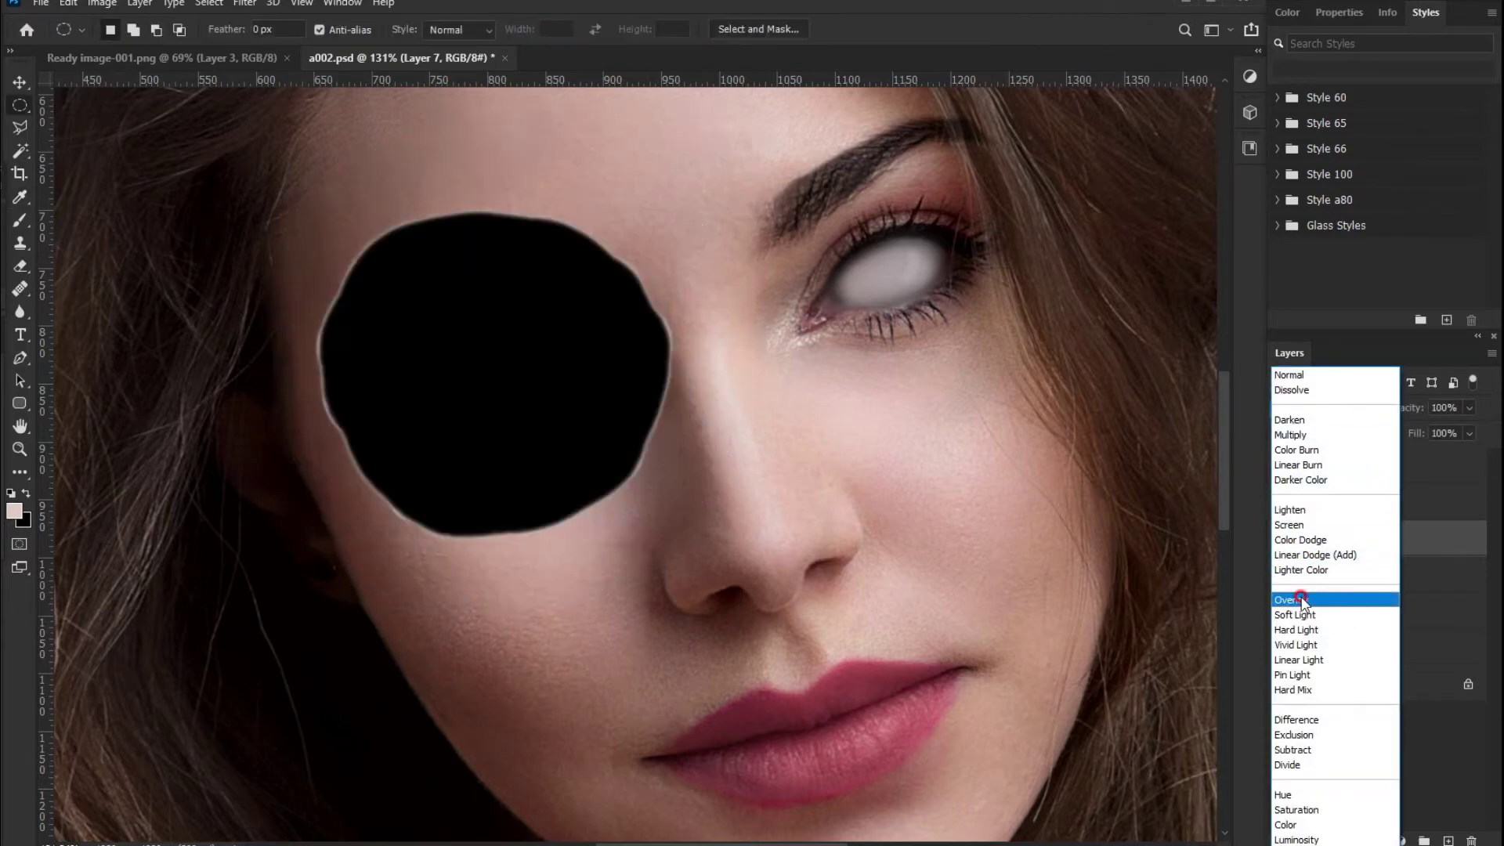
Set Layer 7 to Overlay and burn the skin above and below the black hole
click(1301, 600)
click(19, 311)
right_click(46, 319)
click(118, 376)
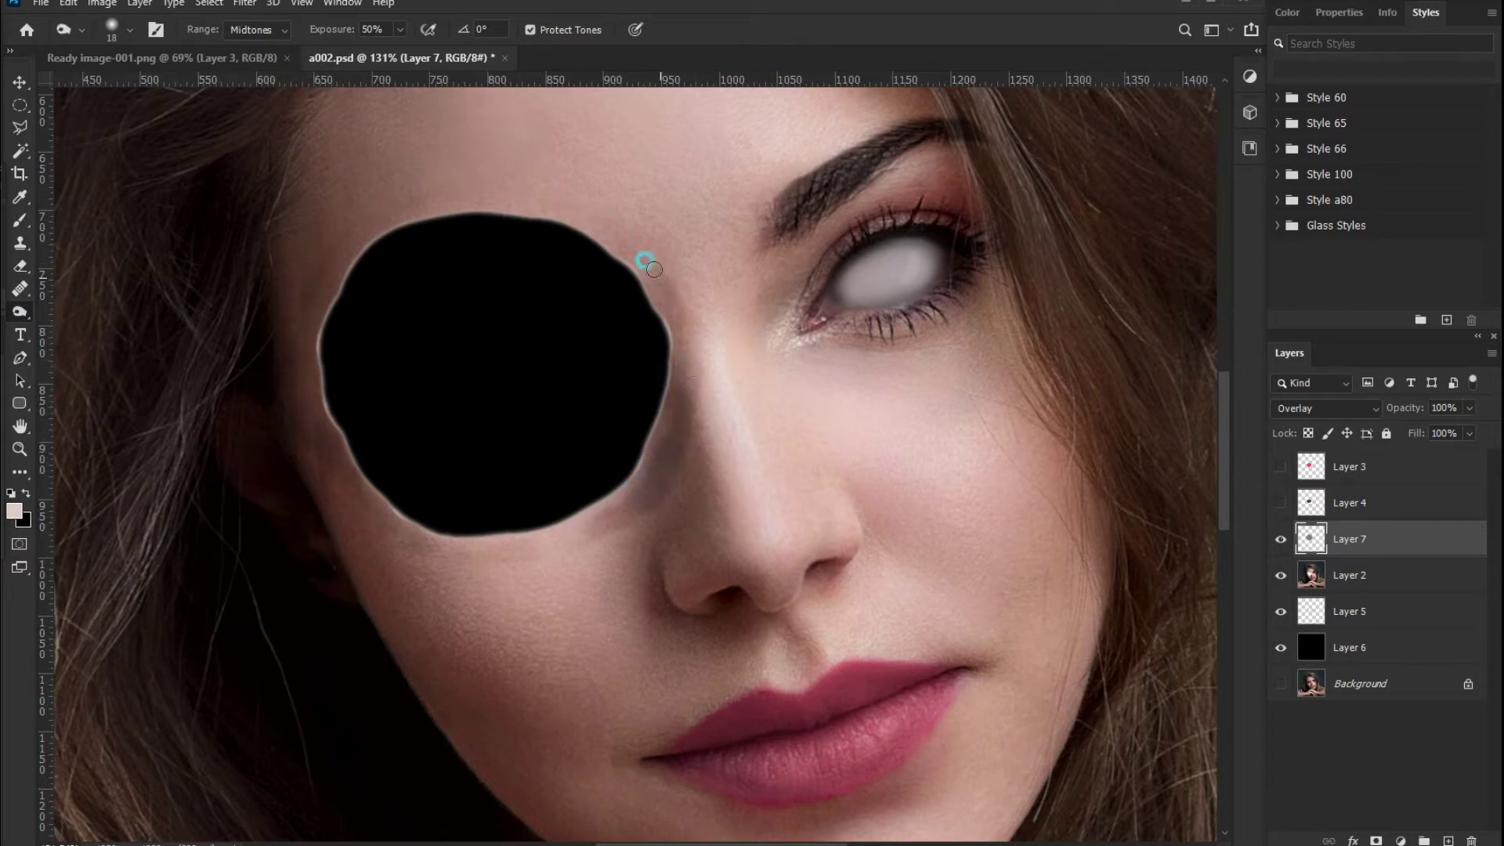
mouse_move(354, 511)
mouse_down()
mouse_move(619, 548)
mouse_move(429, 566)
mouse_up()
mouse_move(302, 258)
mouse_down()
mouse_move(549, 172)
mouse_move(660, 235)
mouse_move(710, 329)
mouse_move(547, 578)
mouse_move(376, 570)
mouse_up()
Erase the dark bands above and below the hole with a 100 px eraser
right_click(20, 311)
key(e)
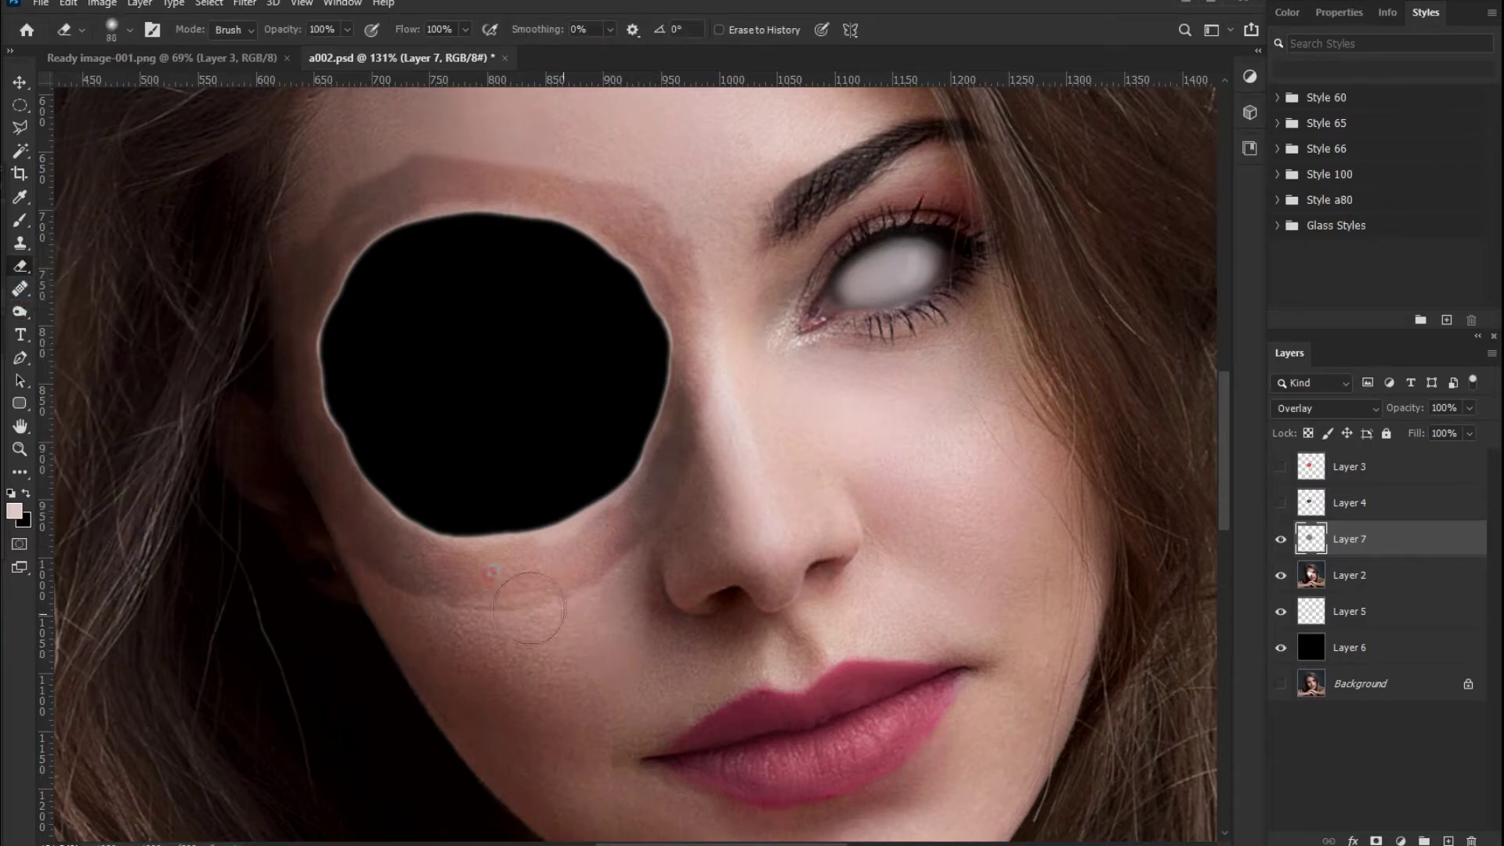
key(bracketright)
key(bracketright)
drag(595, 615, 415, 623)
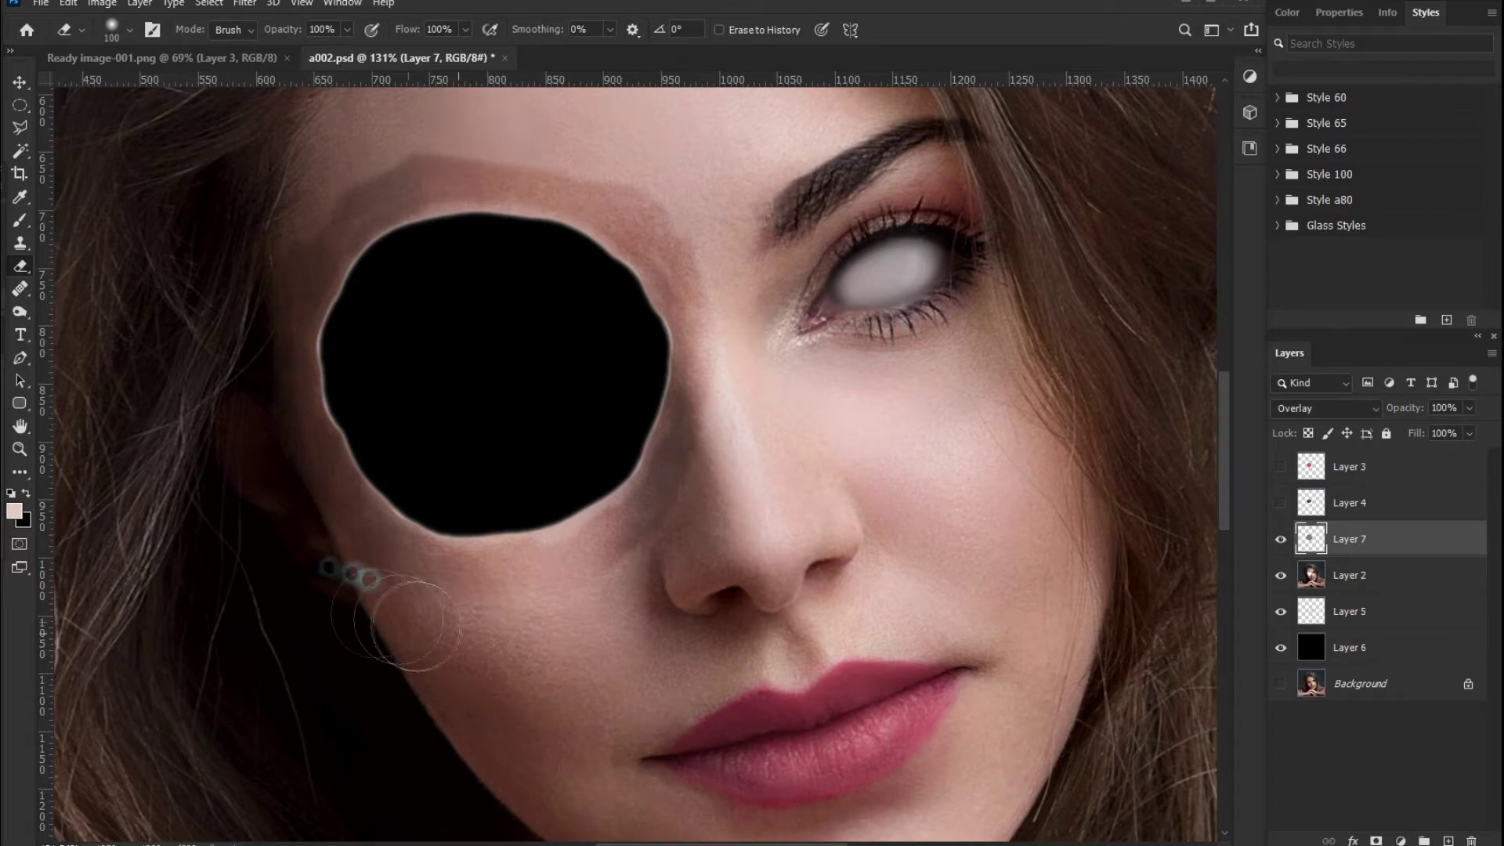
mouse_move(686, 190)
mouse_down()
mouse_move(376, 176)
mouse_move(492, 191)
mouse_up()
Burn the skin along the hole's lower-left edge again
click(20, 312)
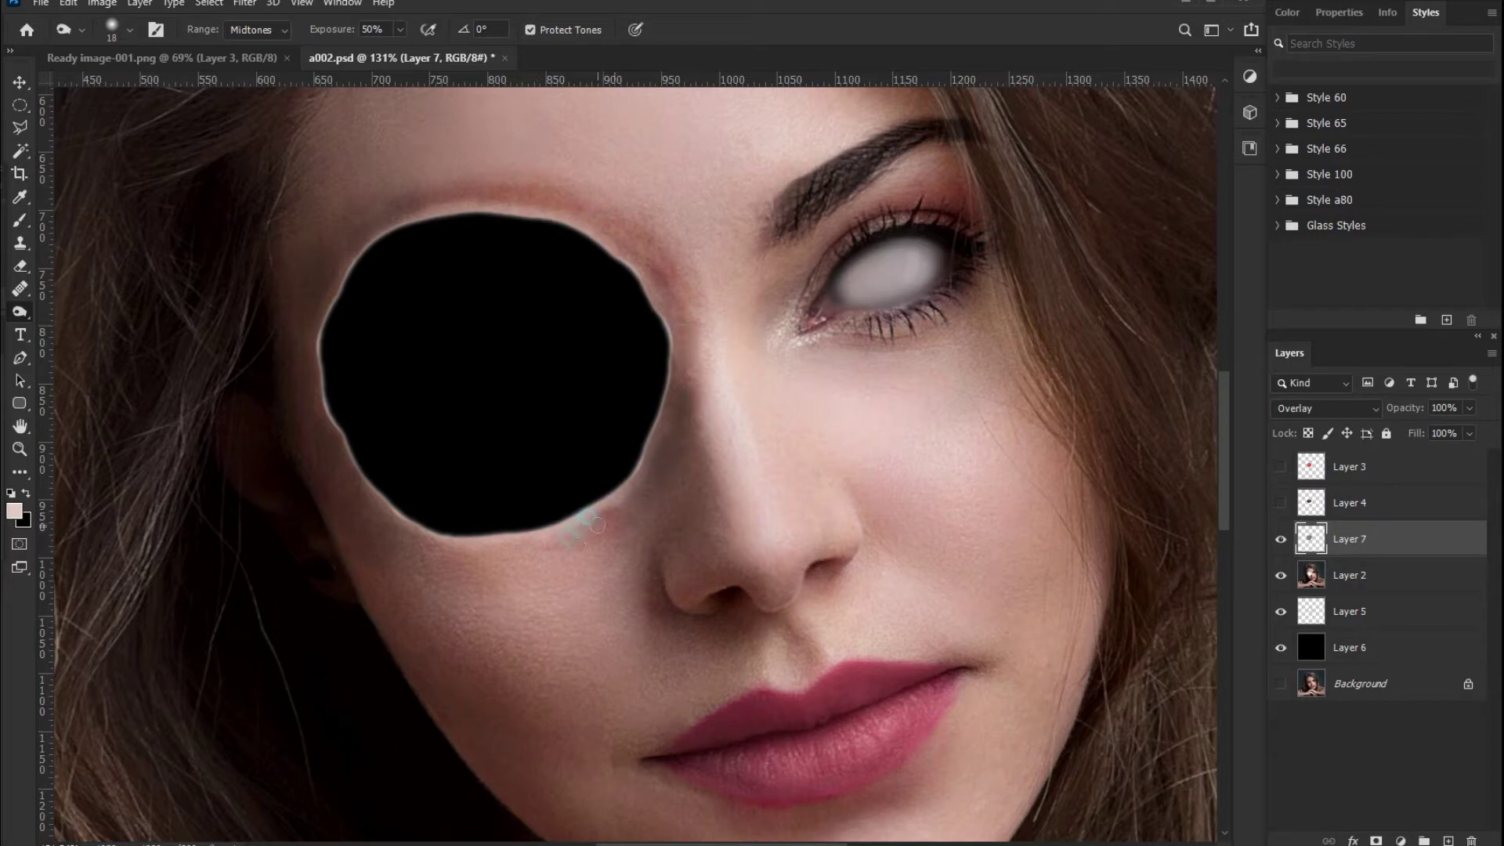
drag(484, 554, 342, 480)
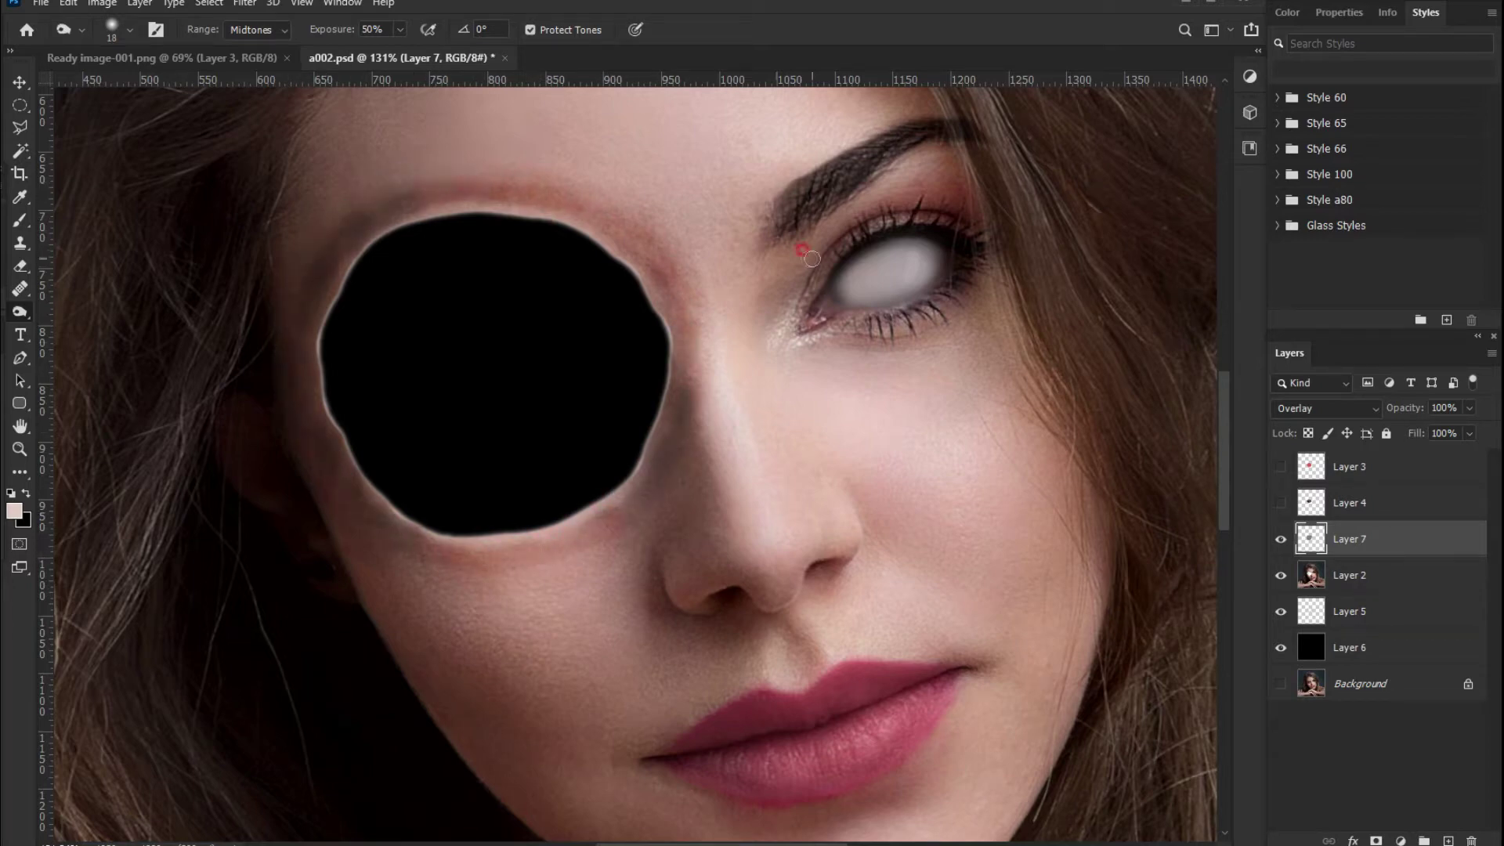
scroll(721, 440, down, 3)
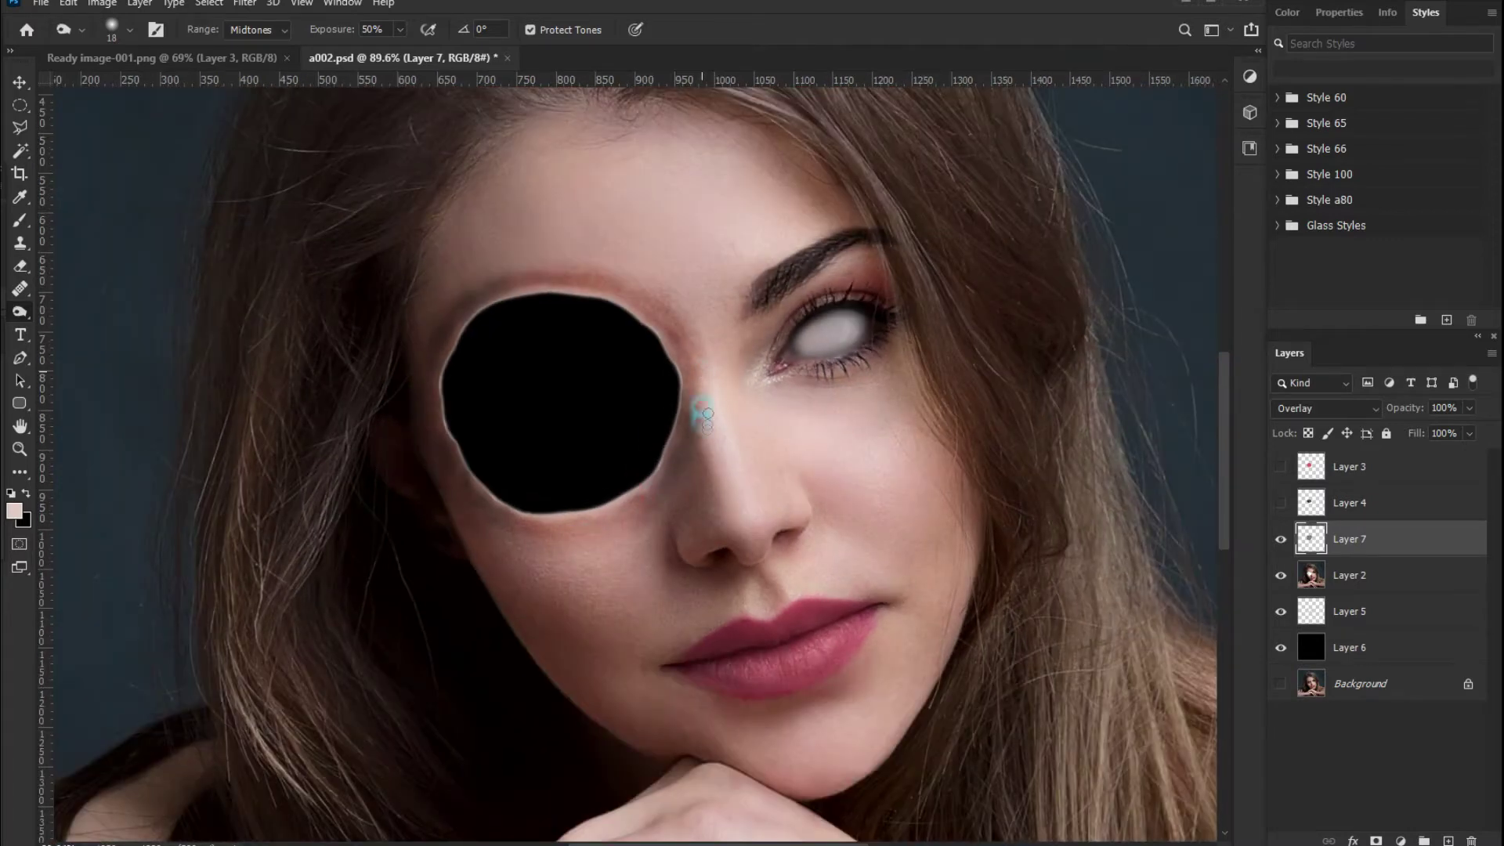
Try a paler peach foreground colour as a brush dab near the hole, then undo it
scroll(745, 413, up, 2)
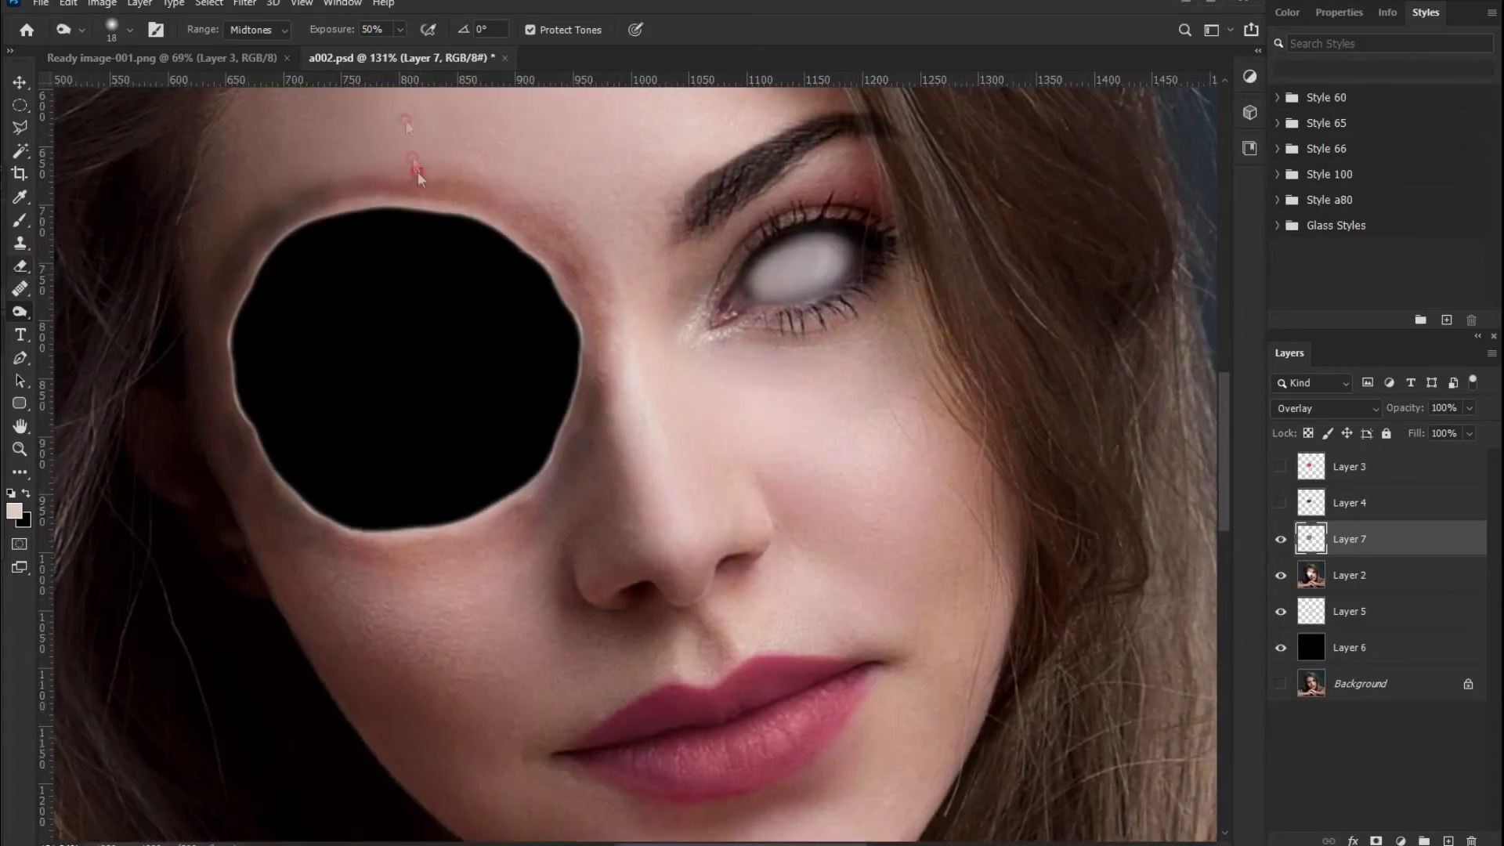
key(e)
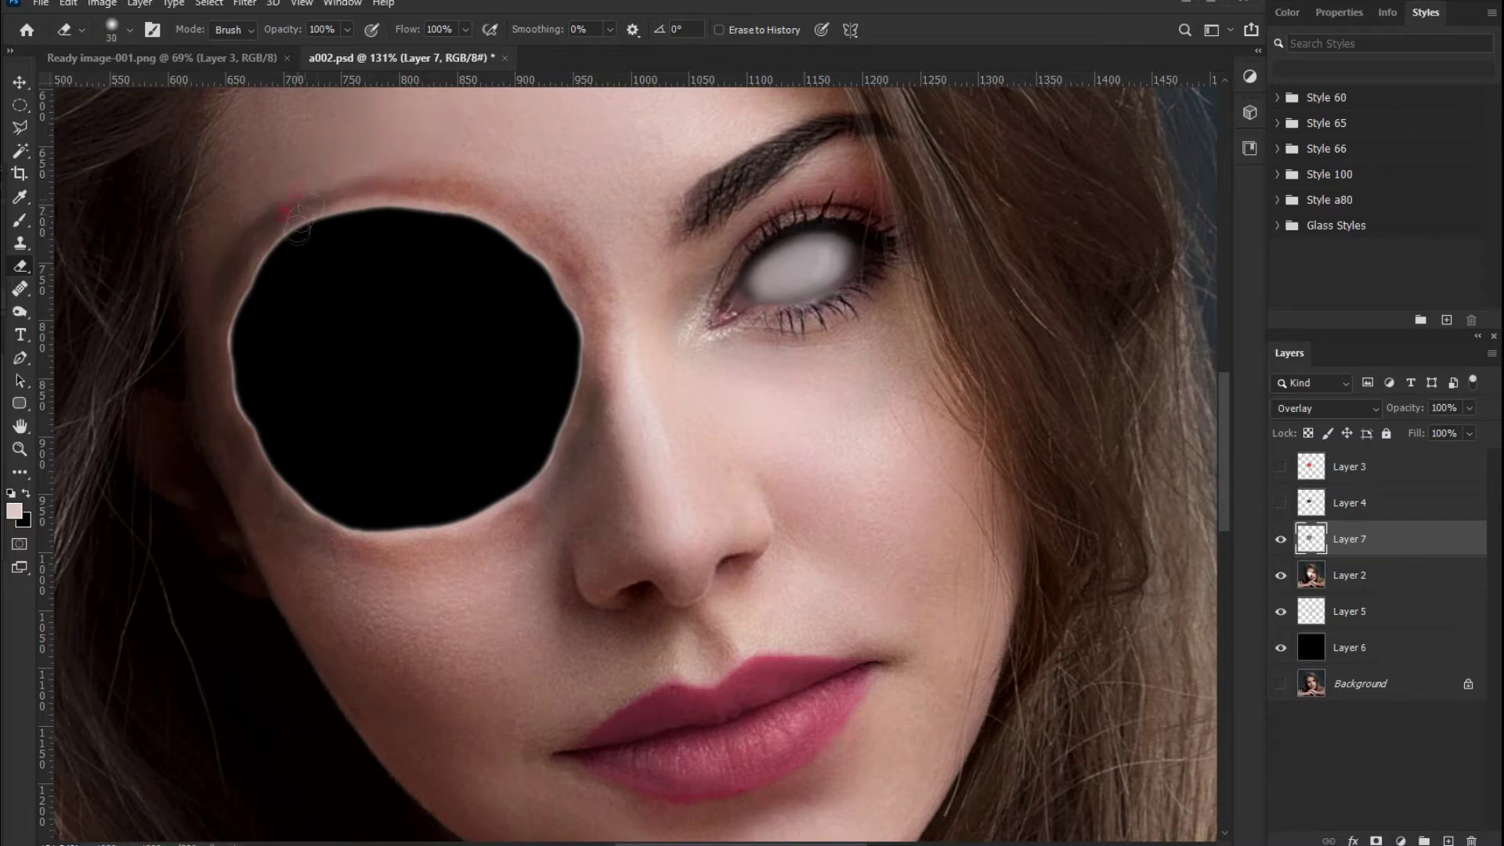
click(11, 516)
click(1008, 470)
click(1377, 397)
key(b)
key(Return)
click(324, 161)
key(ctrl+z)
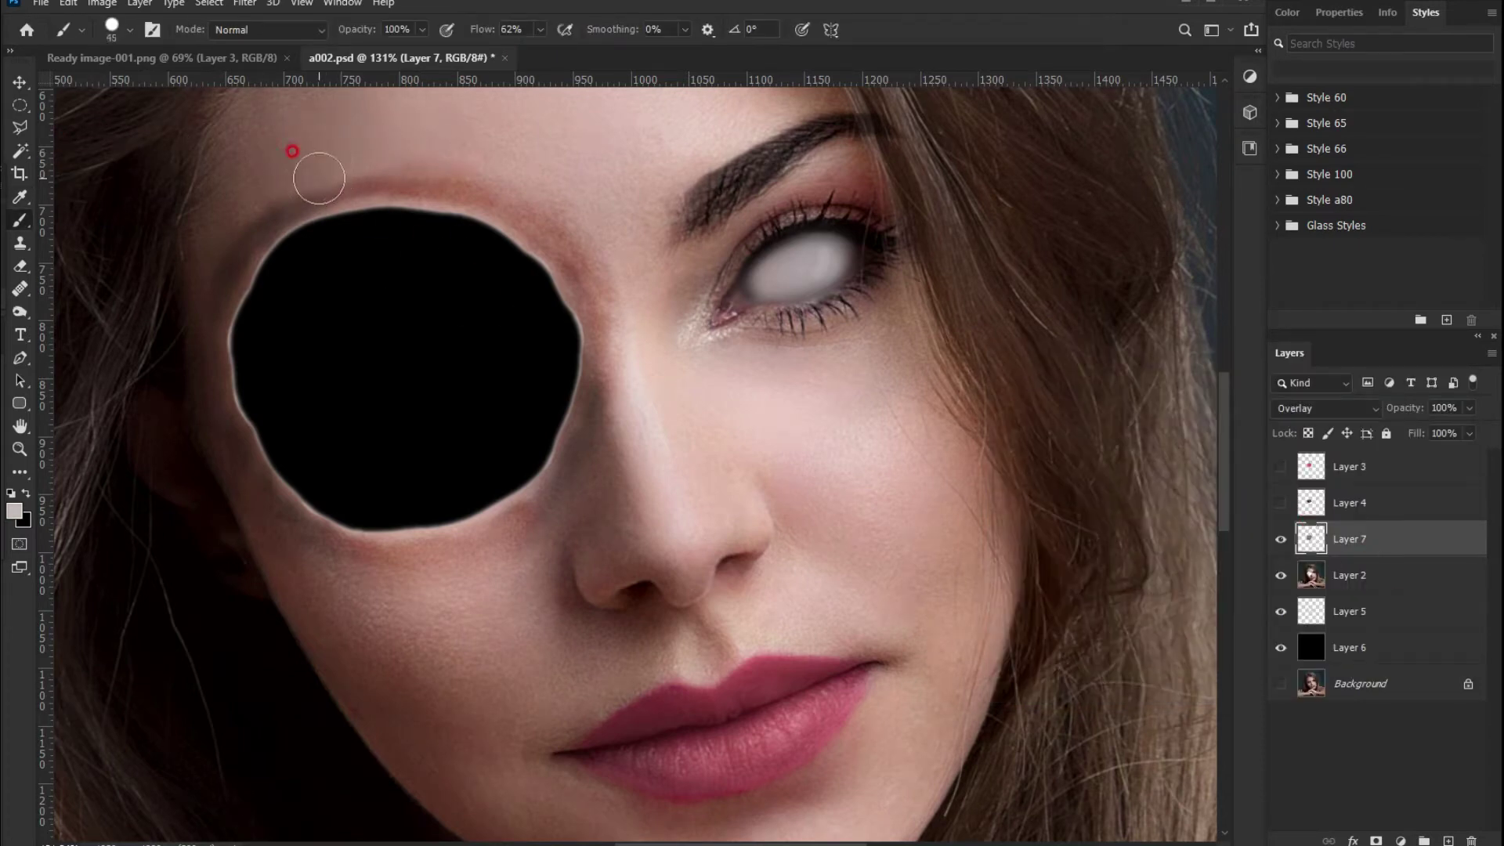
Try dark brown and grey foreground colours, undoing the strokes, and return to the eraser
click(13, 514)
click(1379, 395)
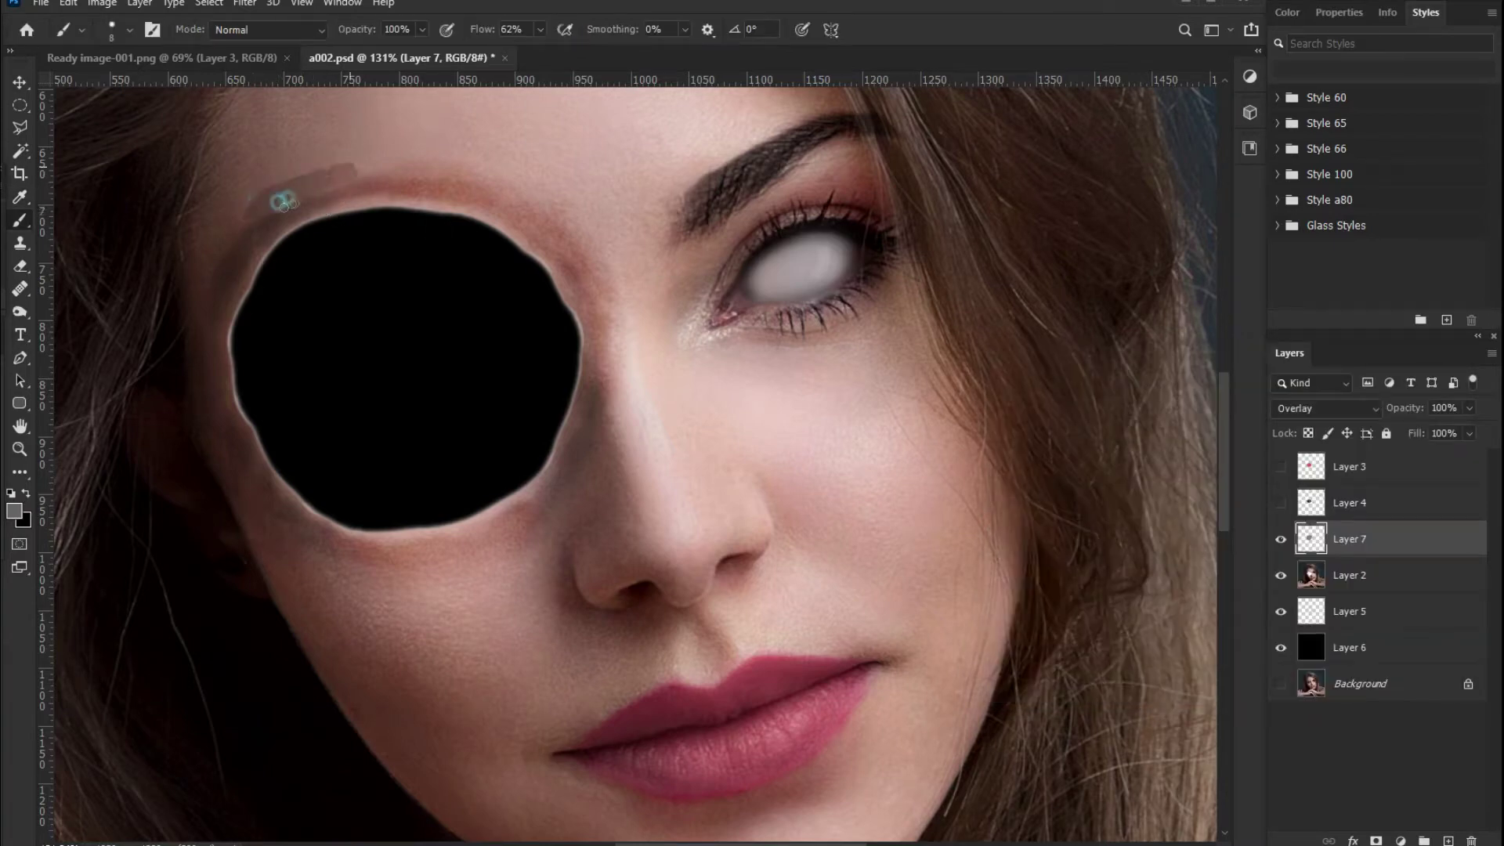
key(ctrl+z)
click(14, 514)
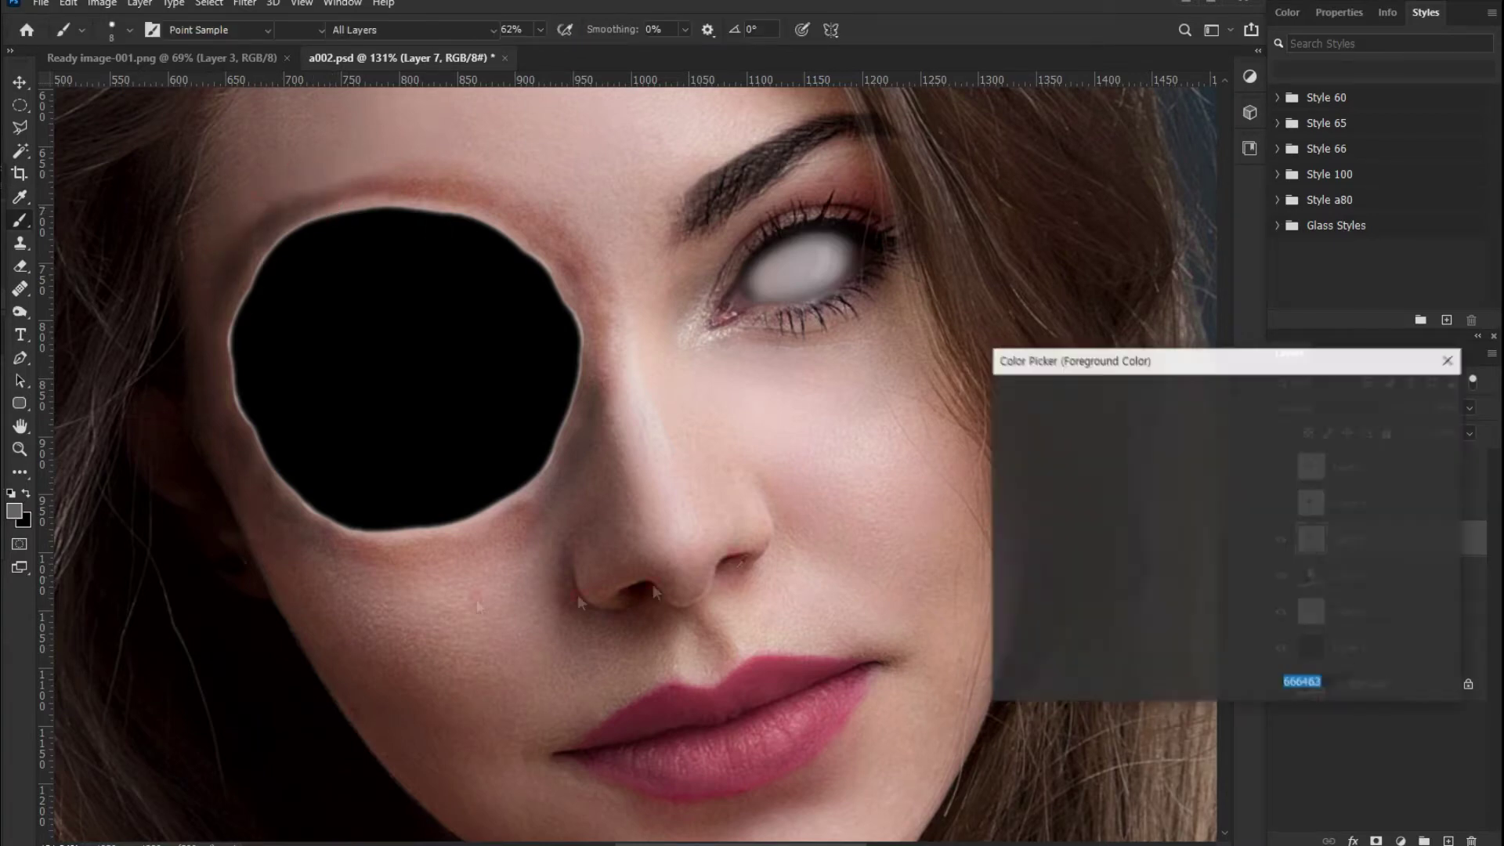
key(Return)
click(305, 188)
key(ctrl+z)
click(13, 514)
click(1029, 531)
key(Return)
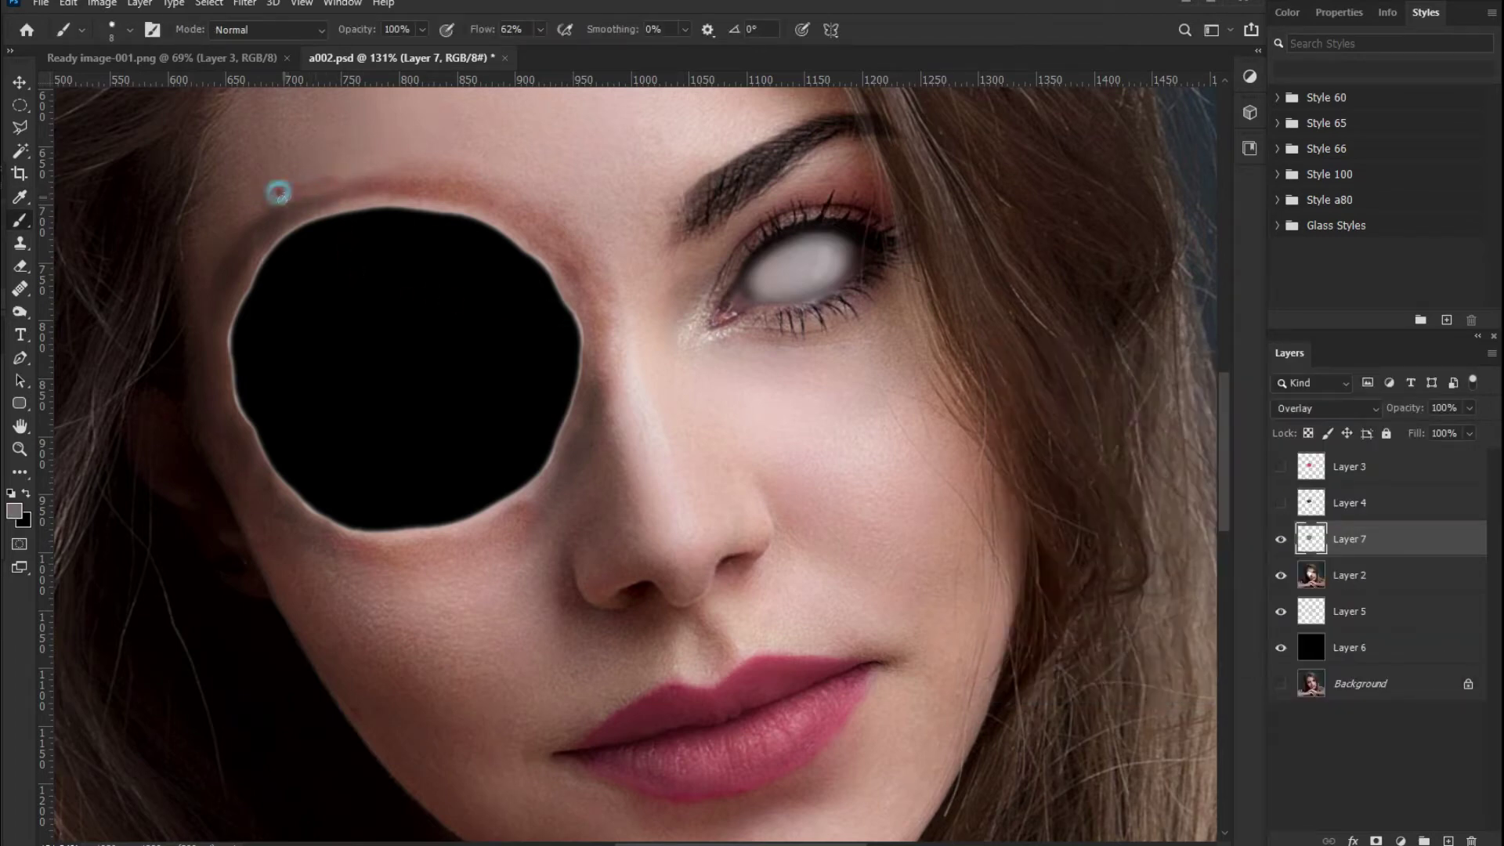
key(e)
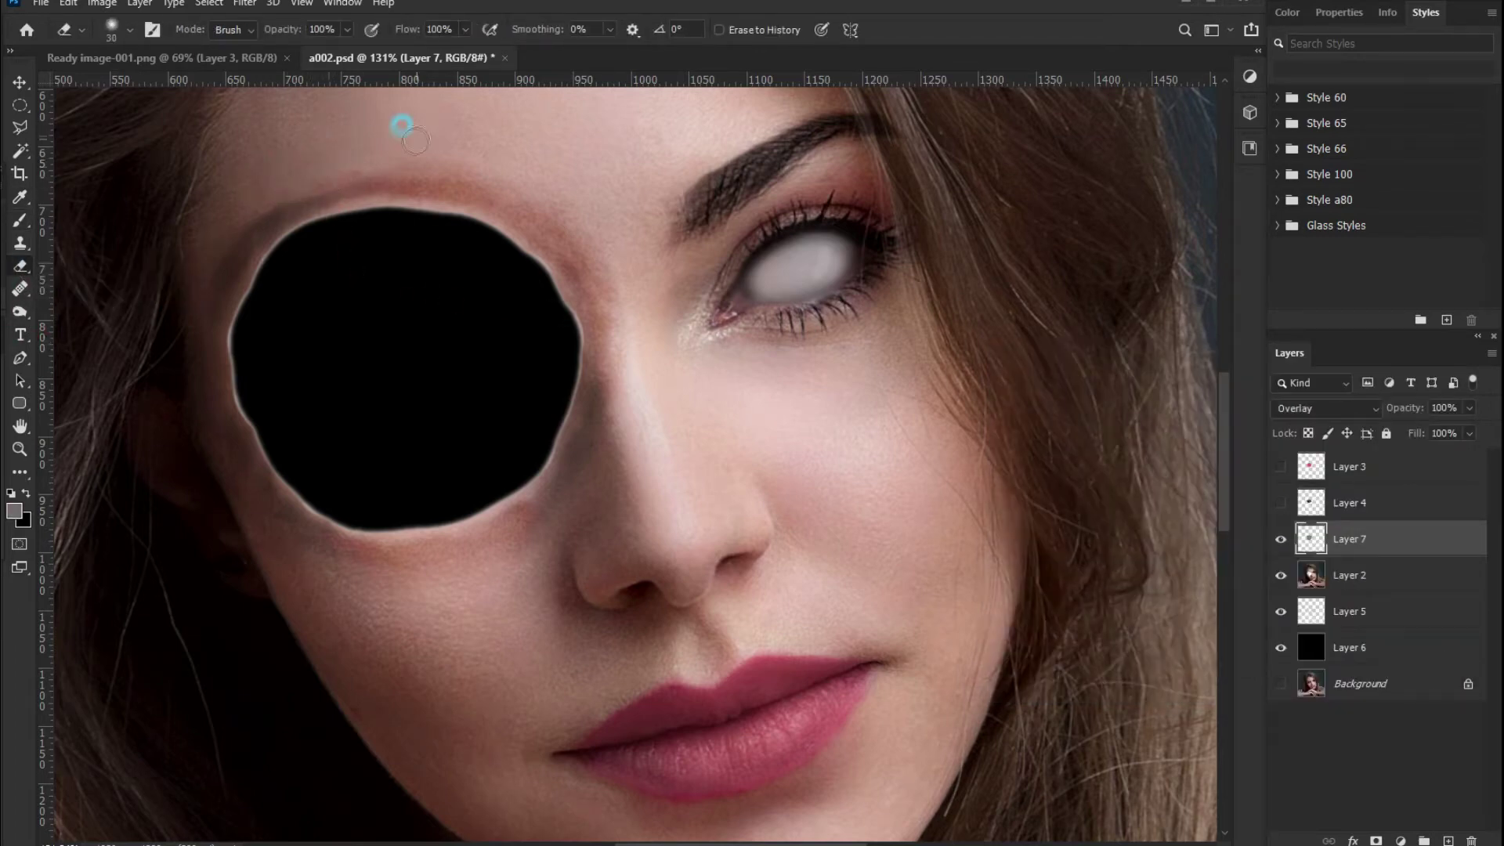
scroll(402, 125, down, 3)
scroll(744, 337, down, 2)
scroll(744, 337, down, 1)
scroll(695, 317, up, 1)
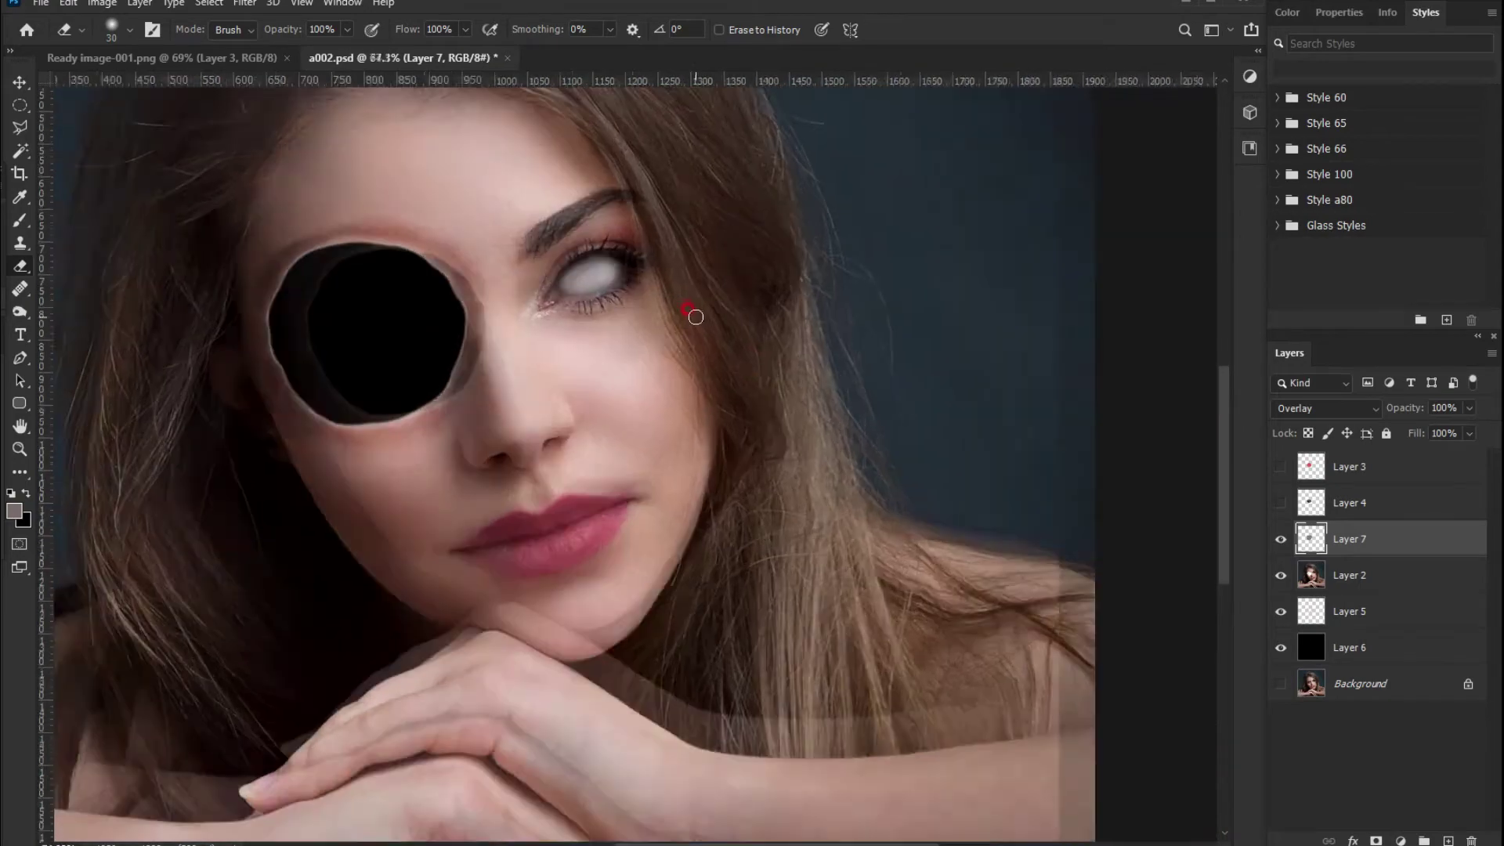
scroll(696, 316, up, 2)
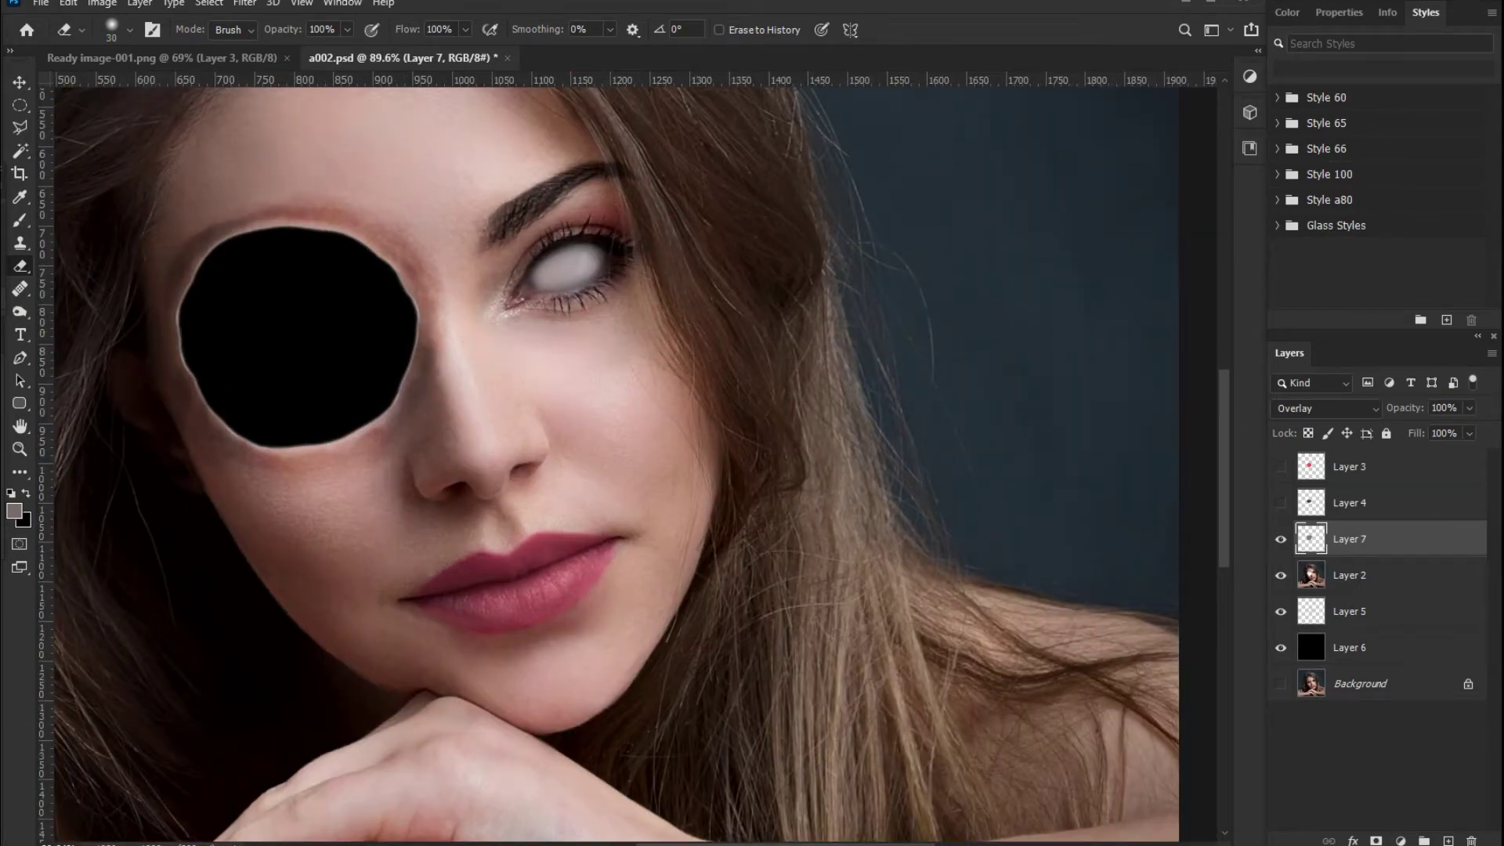
scroll(596, 462, up, 3)
Marquee-select the red speckled texture on the Ready image-001.png asset sheet
click(165, 57)
key(m)
drag(882, 411, 1195, 729)
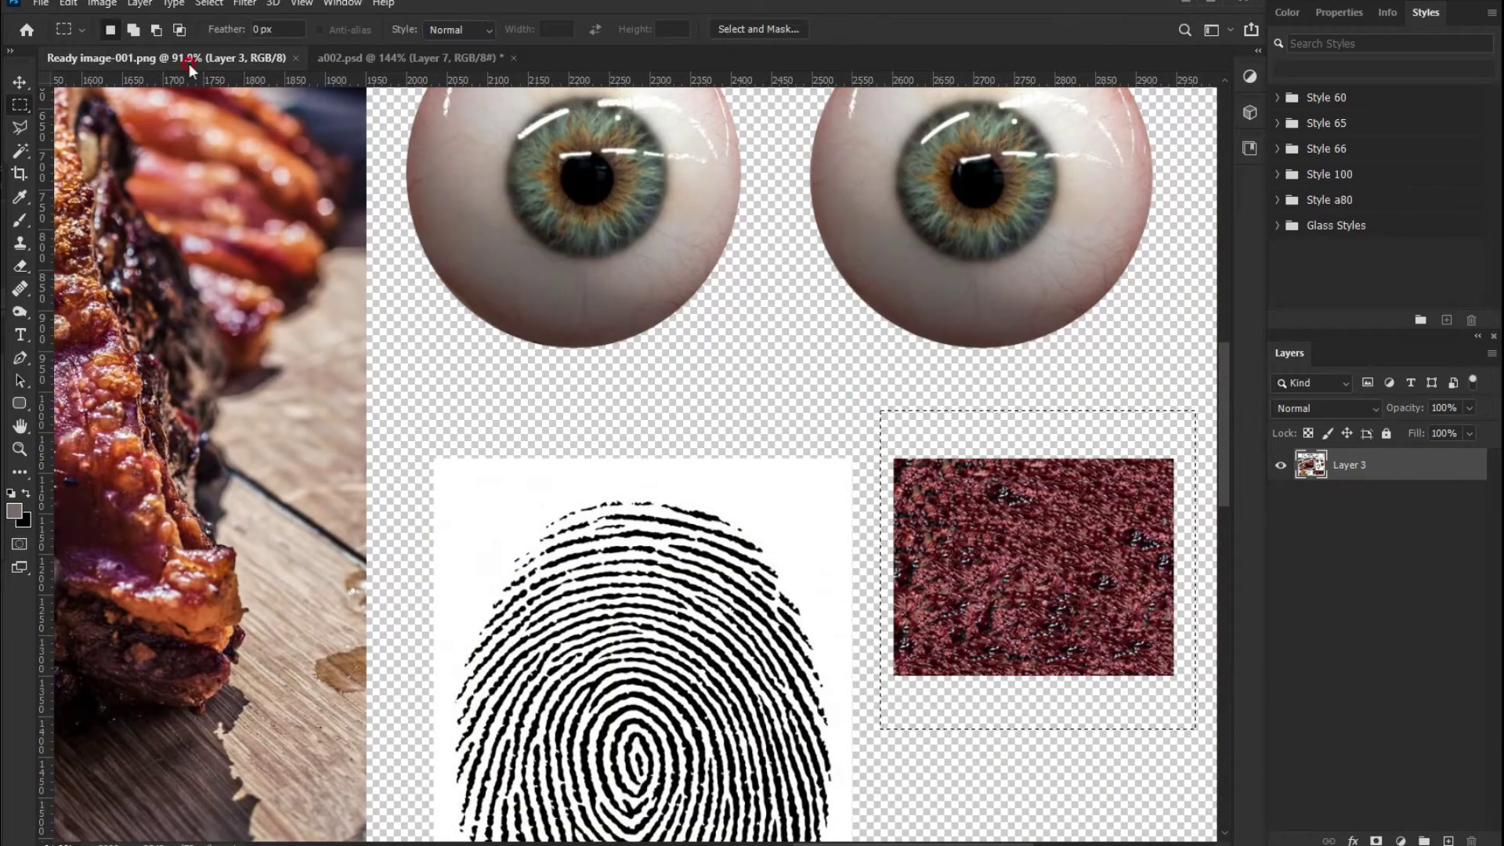
Copy the red texture into a002.psd over the eye and extend it with a merged copy
key(ctrl+c)
click(407, 57)
key(ctrl+v)
key(v)
mouse_move(639, 434)
mouse_down()
mouse_move(415, 260)
mouse_move(782, 262)
mouse_up()
key(ctrl+e)
drag(543, 286, 542, 568)
key(ctrl+e)
Set the texture to Multiply and erase its edges into scattered speckles around the hole
click(1280, 539)
click(1314, 408)
click(1305, 442)
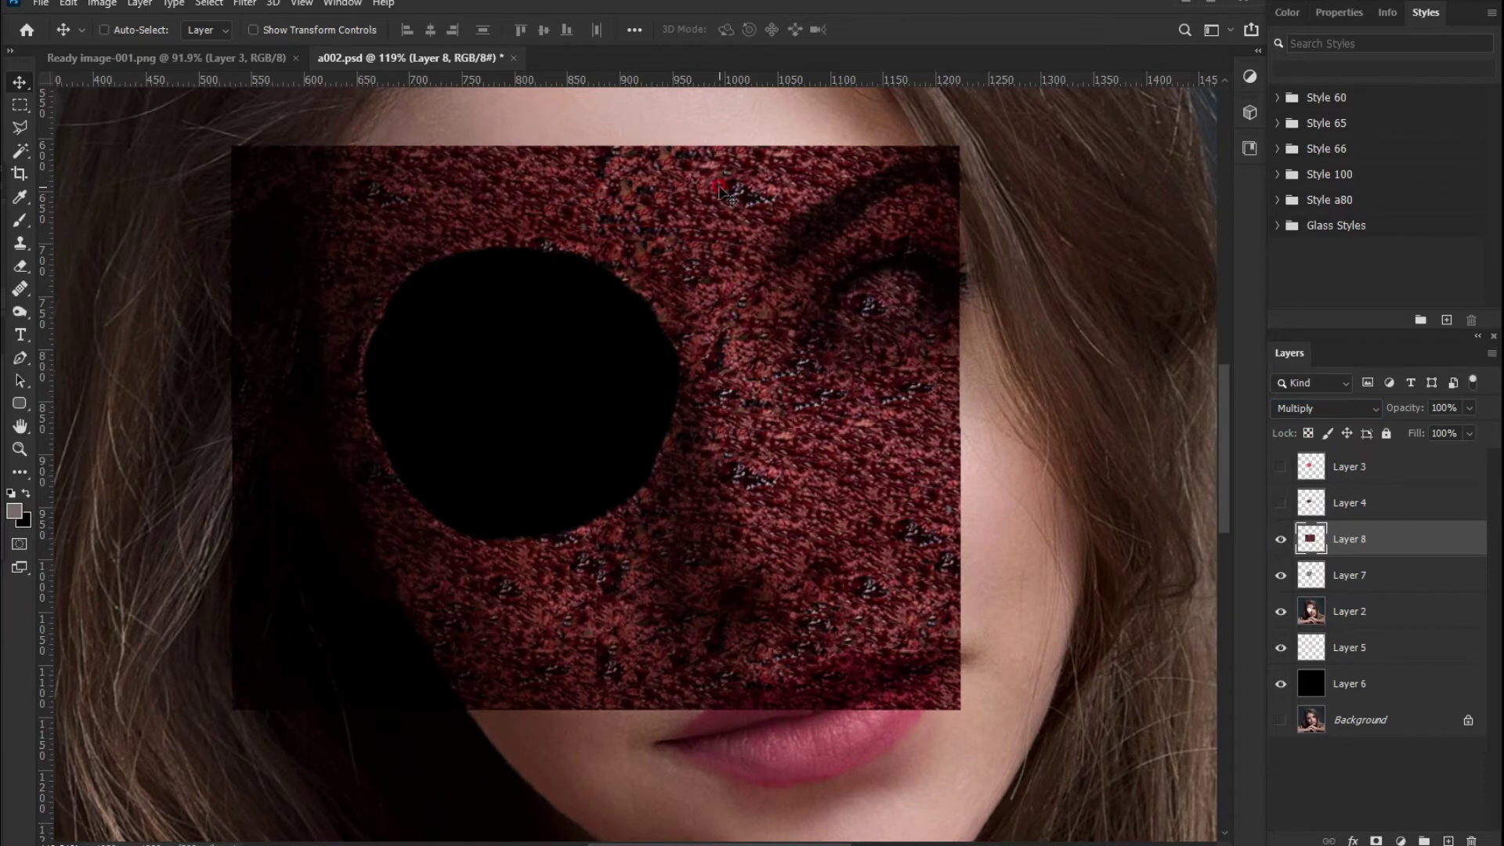
right_click(20, 266)
click(94, 274)
mouse_move(337, 153)
mouse_down()
mouse_move(239, 245)
mouse_move(235, 454)
mouse_move(337, 666)
mouse_move(862, 470)
mouse_move(733, 125)
mouse_move(715, 151)
mouse_move(137, 368)
mouse_up()
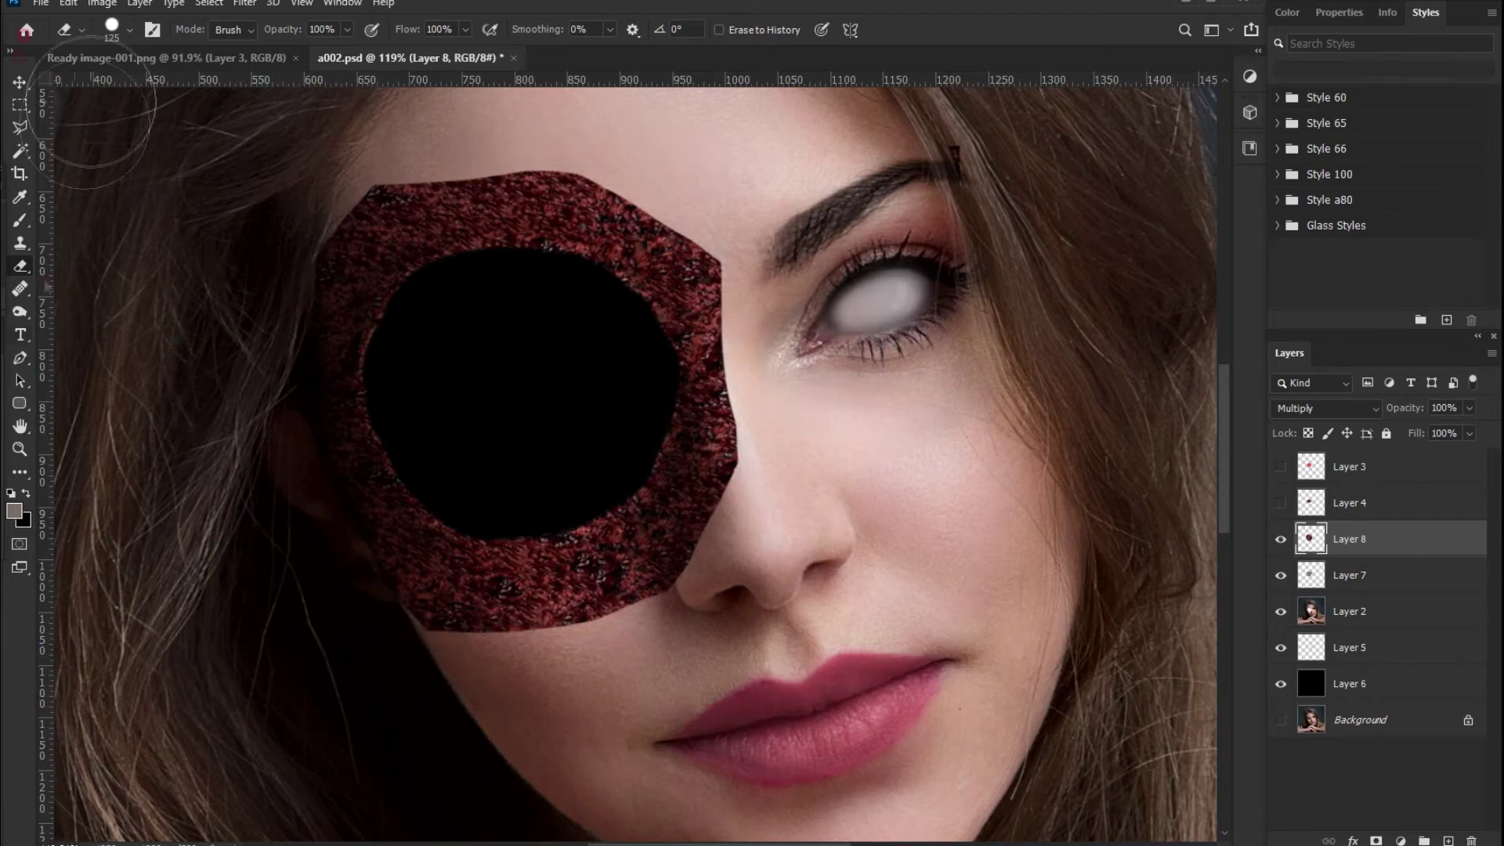
mouse_move(621, 151)
mouse_down()
mouse_move(673, 168)
mouse_move(705, 220)
mouse_move(749, 462)
mouse_up()
mouse_move(675, 416)
mouse_down()
mouse_move(705, 235)
mouse_move(463, 173)
mouse_move(329, 235)
mouse_move(252, 426)
mouse_move(345, 501)
mouse_move(267, 314)
mouse_move(392, 626)
mouse_move(619, 568)
mouse_move(666, 650)
mouse_up()
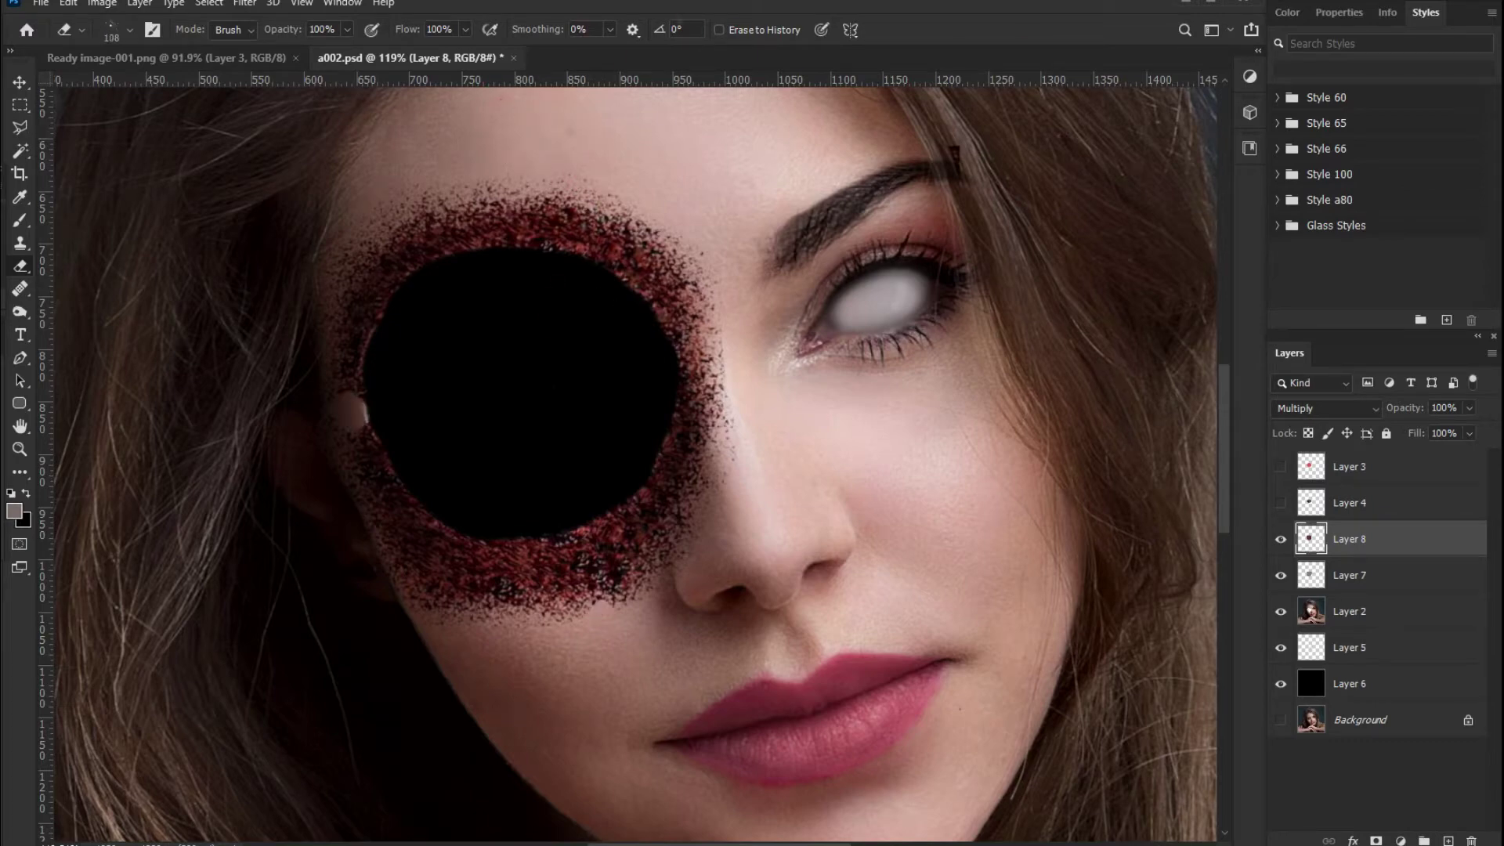
mouse_move(379, 201)
mouse_down()
mouse_move(611, 227)
mouse_move(676, 476)
mouse_up()
drag(564, 180, 329, 188)
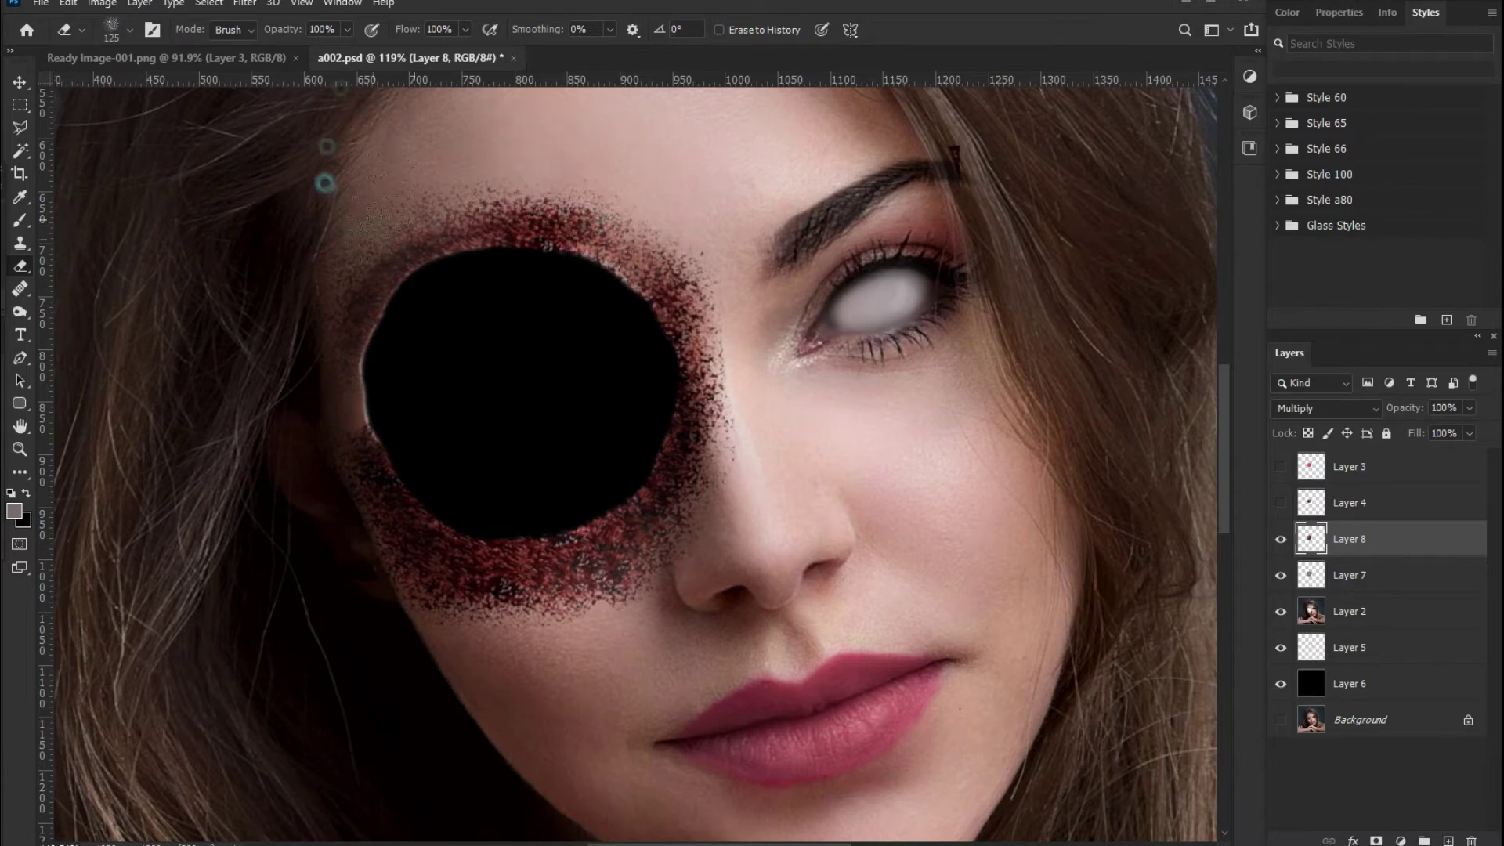
mouse_move(502, 540)
mouse_down()
mouse_move(768, 407)
mouse_move(745, 423)
mouse_up()
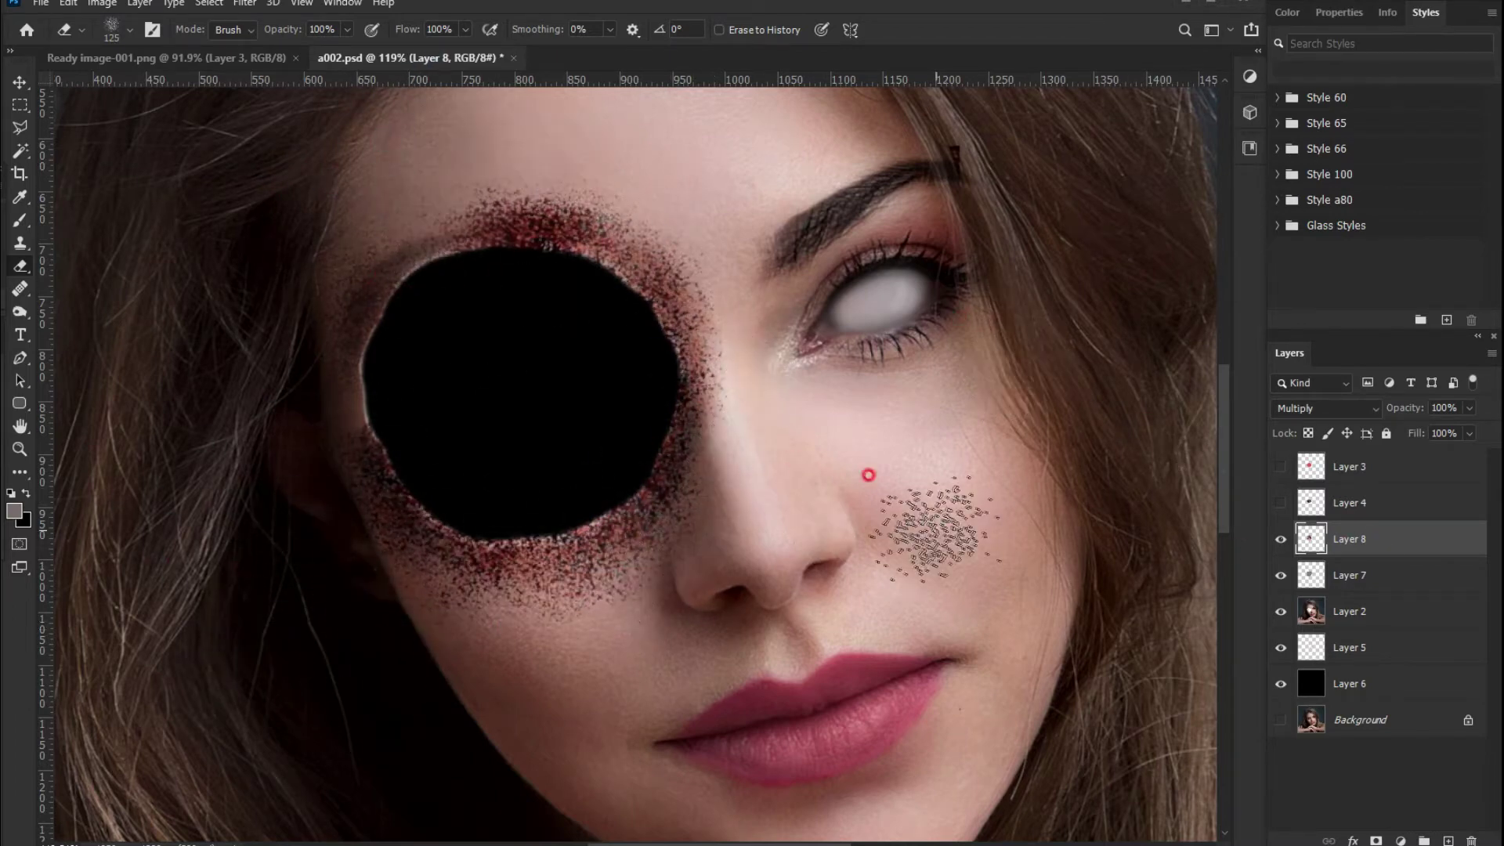
Paste a second texture layer in Multiply, erase most of its right part, and paste another copy
key(ctrl+v)
click(1324, 408)
click(1328, 435)
mouse_move(783, 329)
mouse_down()
mouse_move(684, 541)
mouse_move(705, 611)
mouse_move(420, 504)
mouse_move(460, 510)
mouse_move(678, 388)
mouse_up()
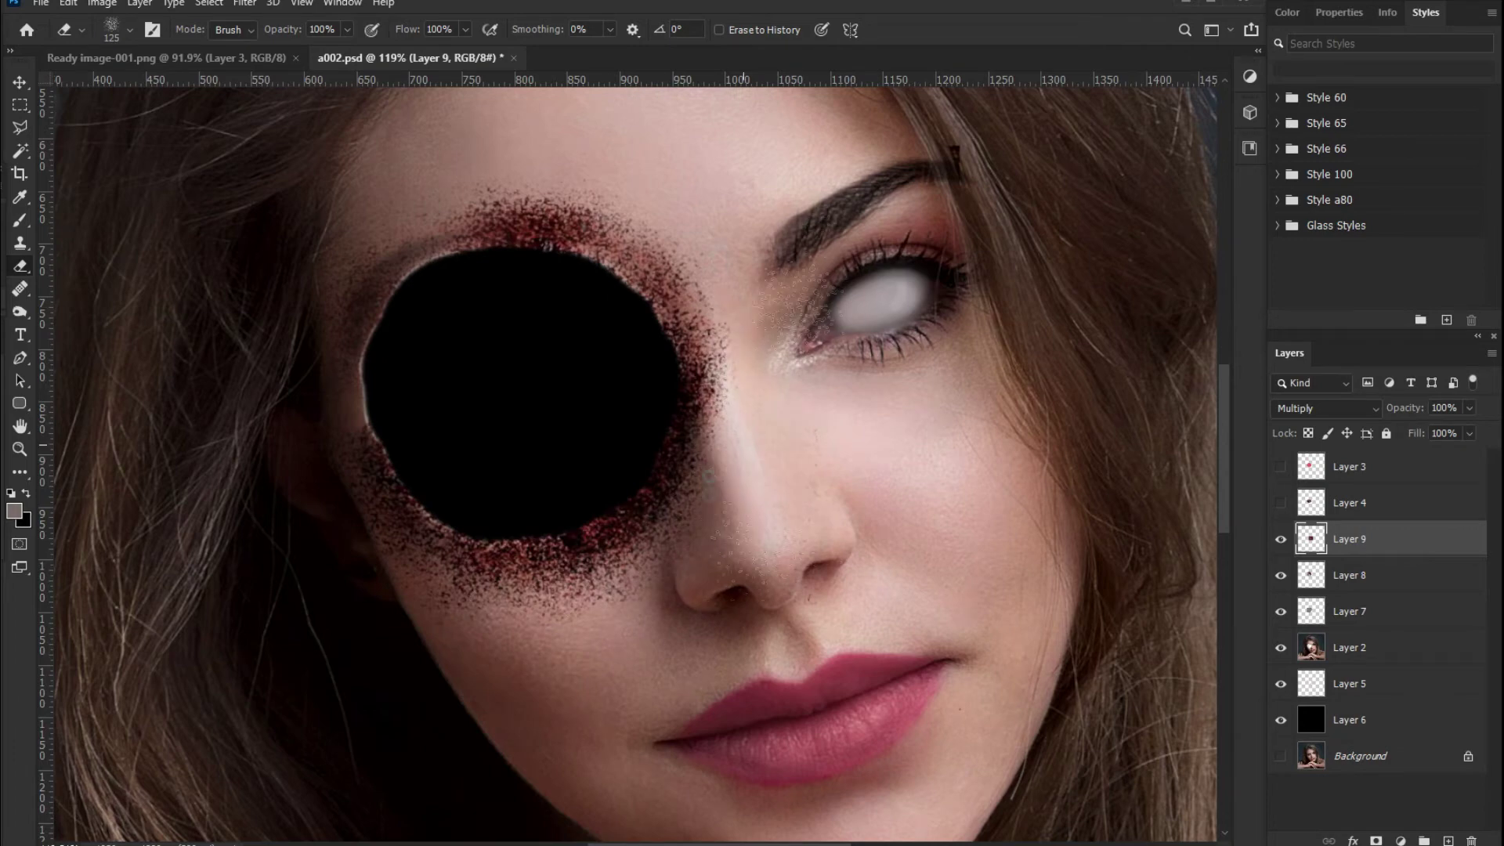
key(ctrl+v)
Move the newest texture over the hole, set it to Multiply, and erase its left and top parts
key(v)
drag(380, 236, 152, 94)
click(1324, 408)
click(1304, 464)
click(20, 266)
mouse_move(306, 207)
mouse_down()
mouse_move(235, 353)
mouse_move(285, 386)
mouse_move(329, 90)
mouse_move(306, 502)
mouse_move(580, 203)
mouse_move(336, 141)
mouse_move(541, 231)
mouse_move(439, 110)
mouse_move(368, 188)
mouse_move(509, 157)
mouse_move(254, 411)
mouse_move(352, 517)
mouse_up()
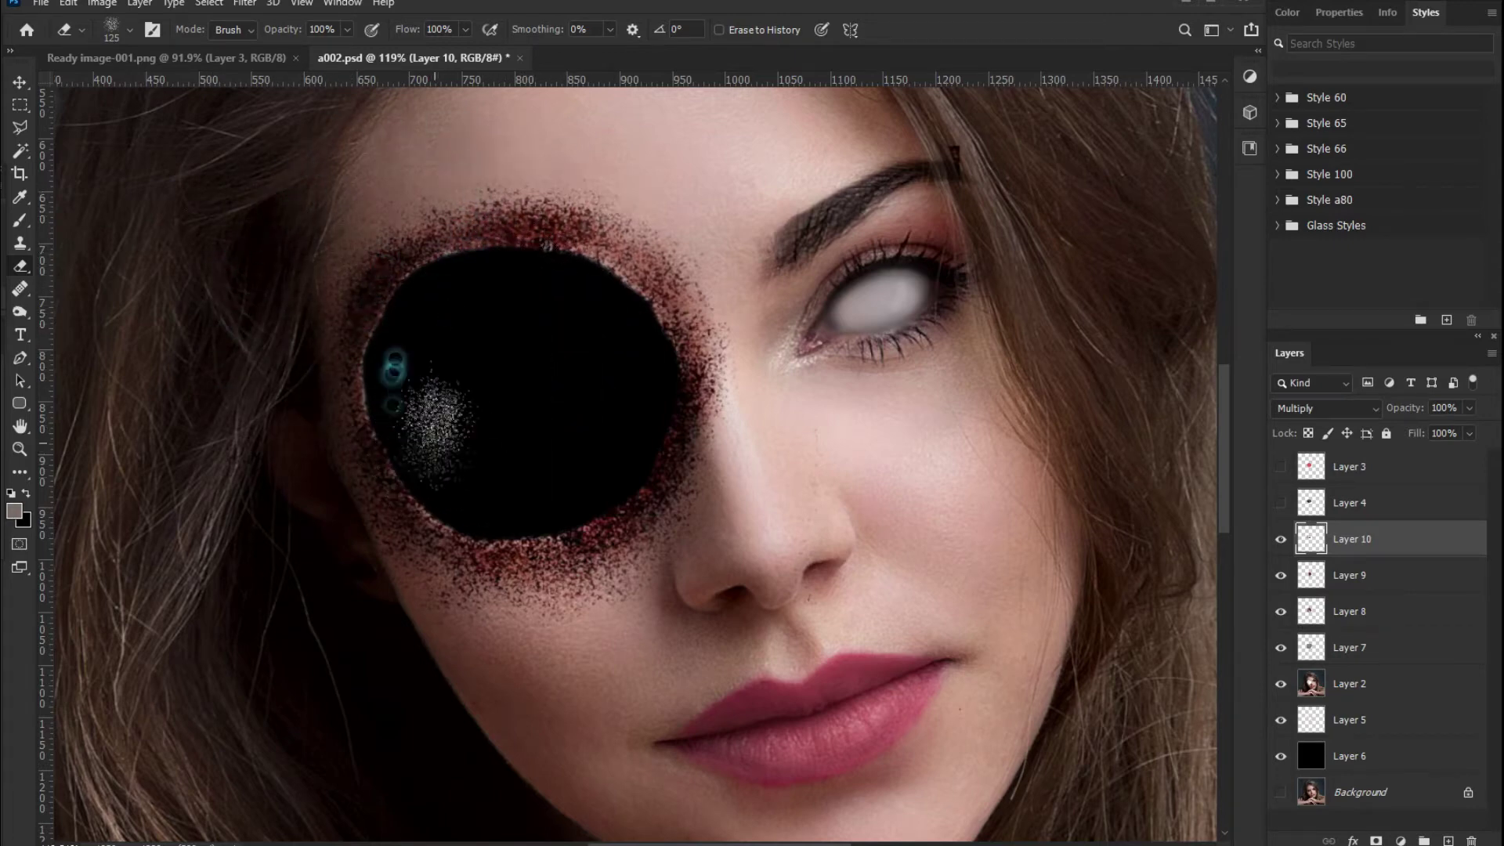
Select Layers 10 through 7 and merge them into one speckle layer
key(alt+bracketleft)
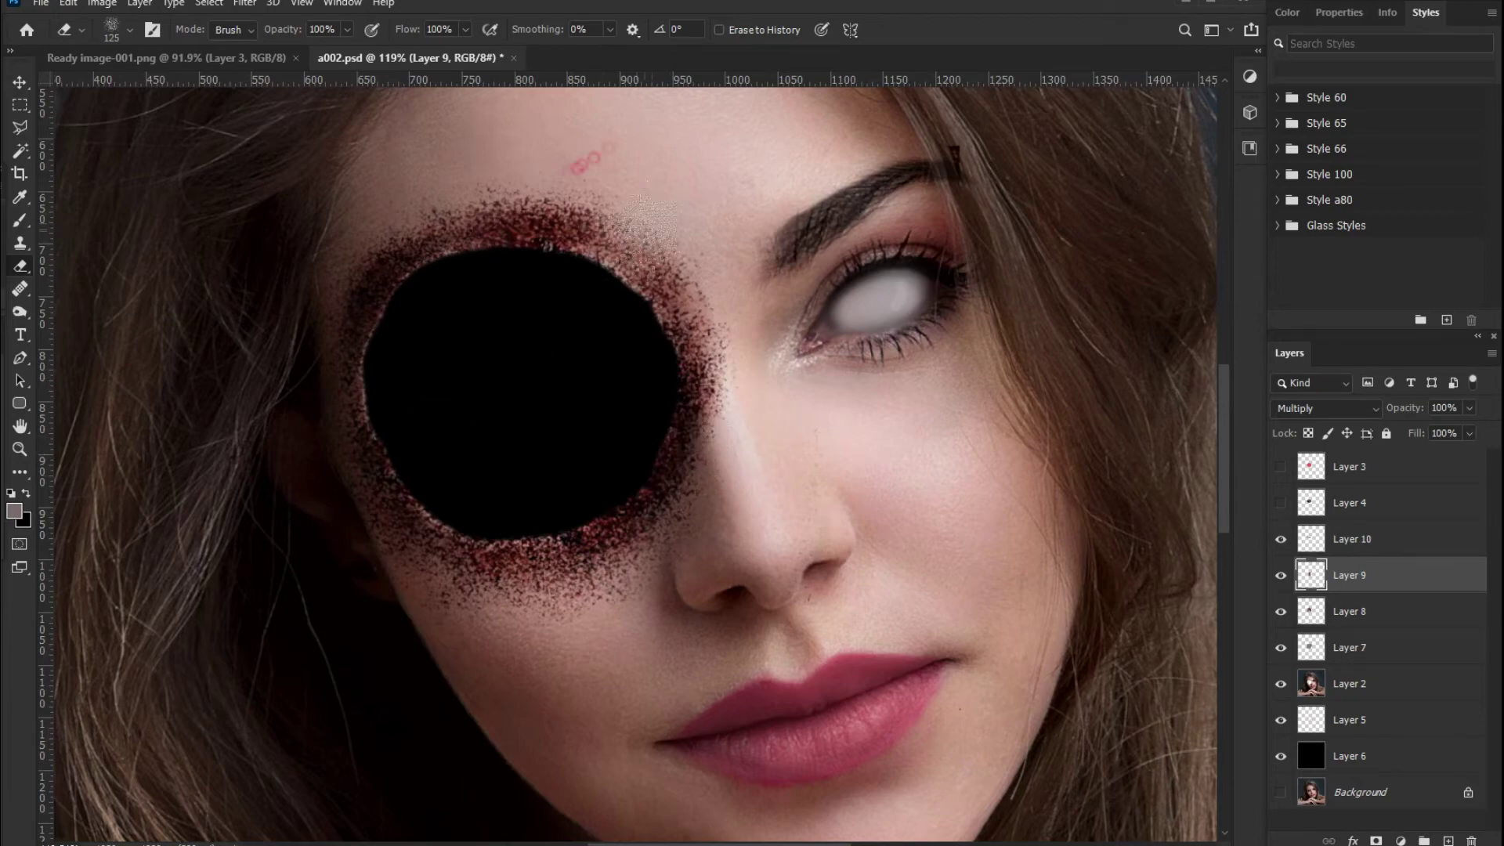
scroll(901, 322, down, 3)
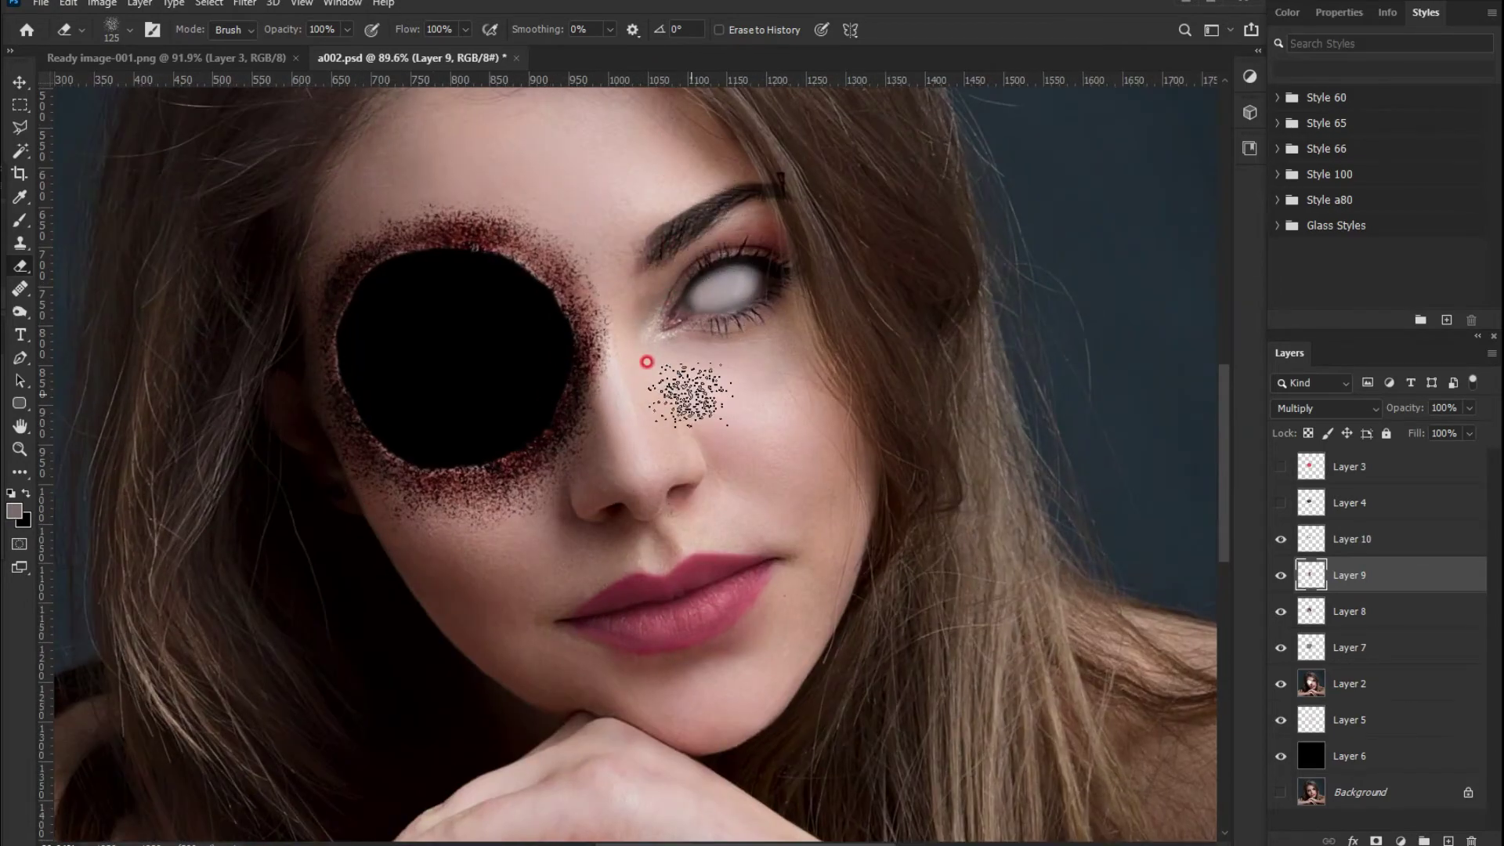
drag(1278, 539, 1283, 627)
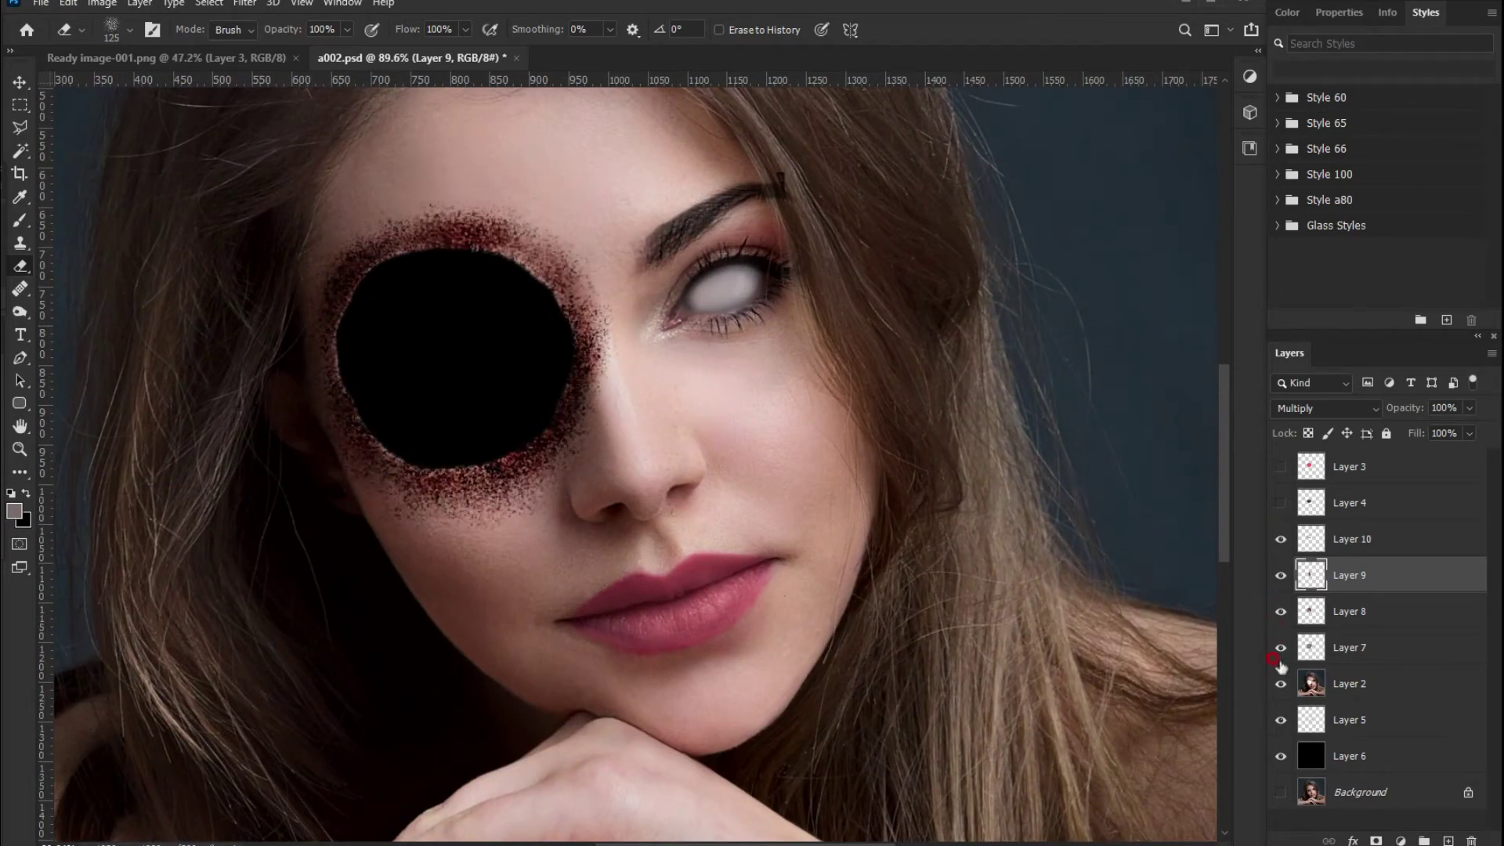
shift+click(1344, 648)
shift+click(1346, 549)
key(ctrl+e)
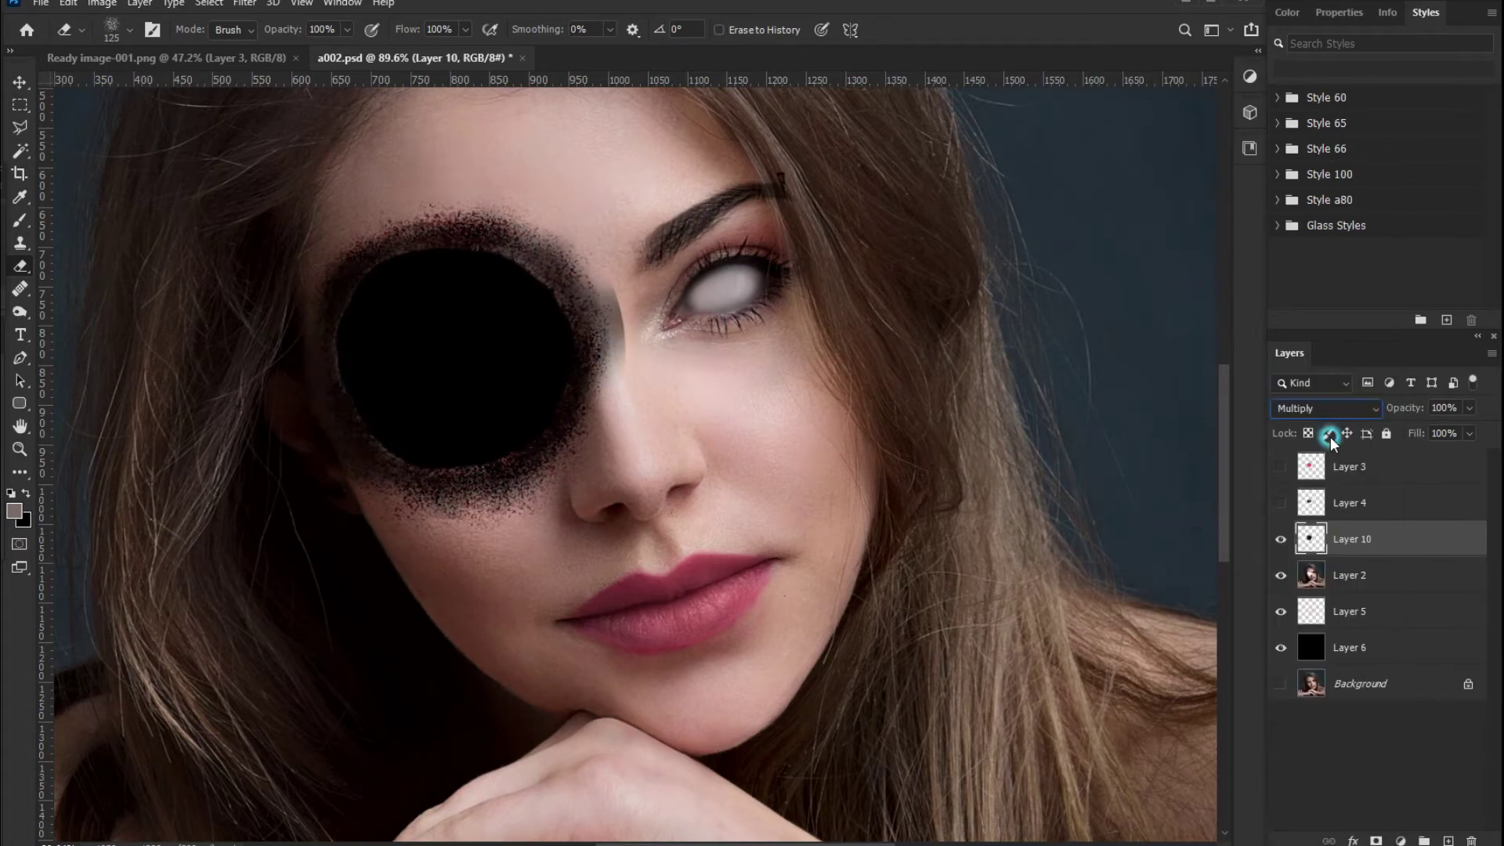
Undo the speckle merge and group the speckle layers into Group 1 instead
key(ctrl+z)
key(ctrl+g)
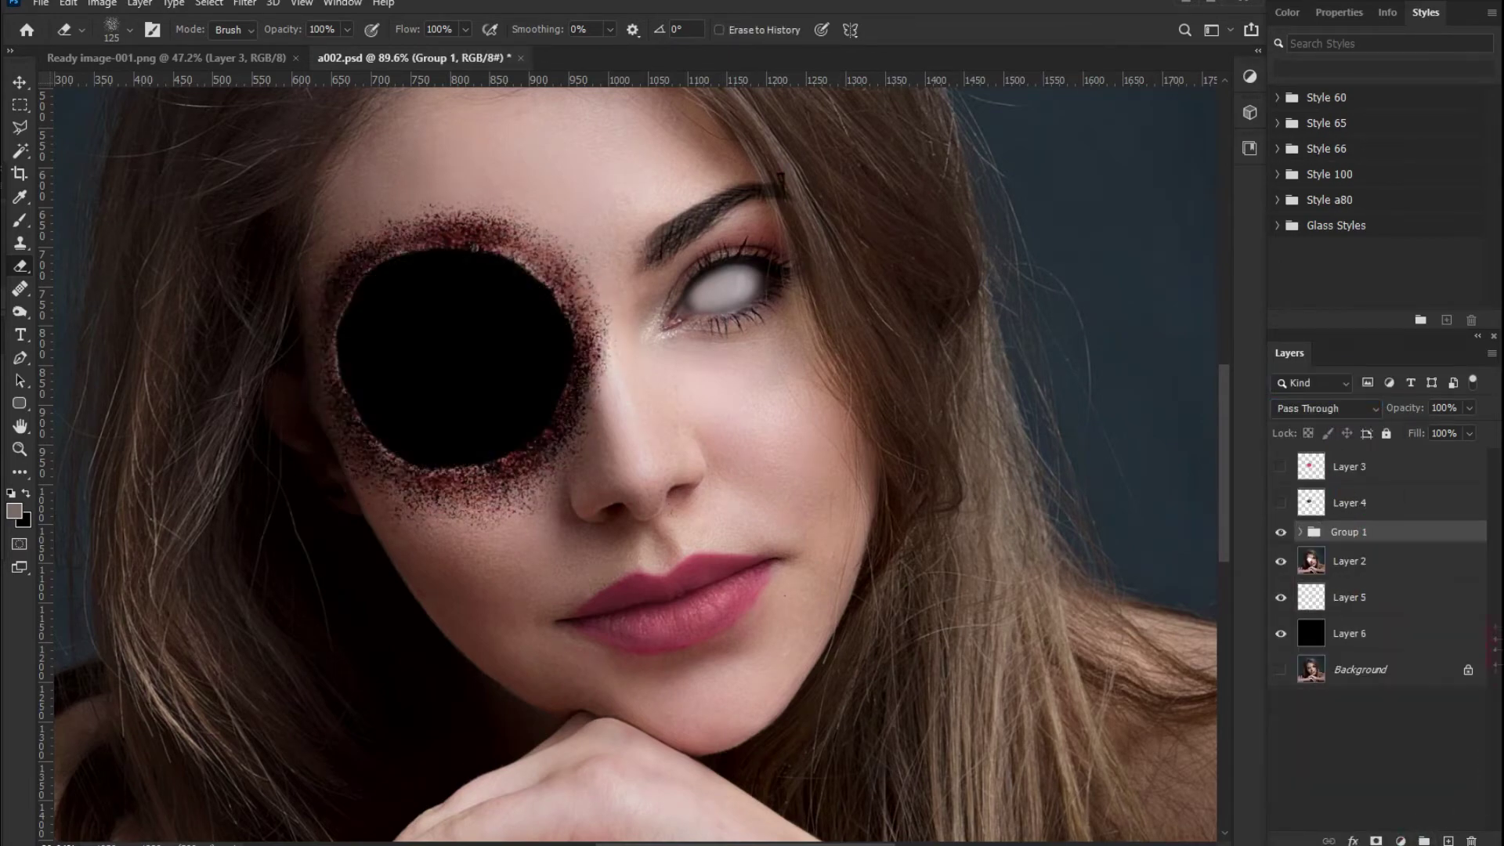
click(1359, 636)
Paste a red flesh patch from Ready image into the portrait, duplicating and merging the copies
click(208, 58)
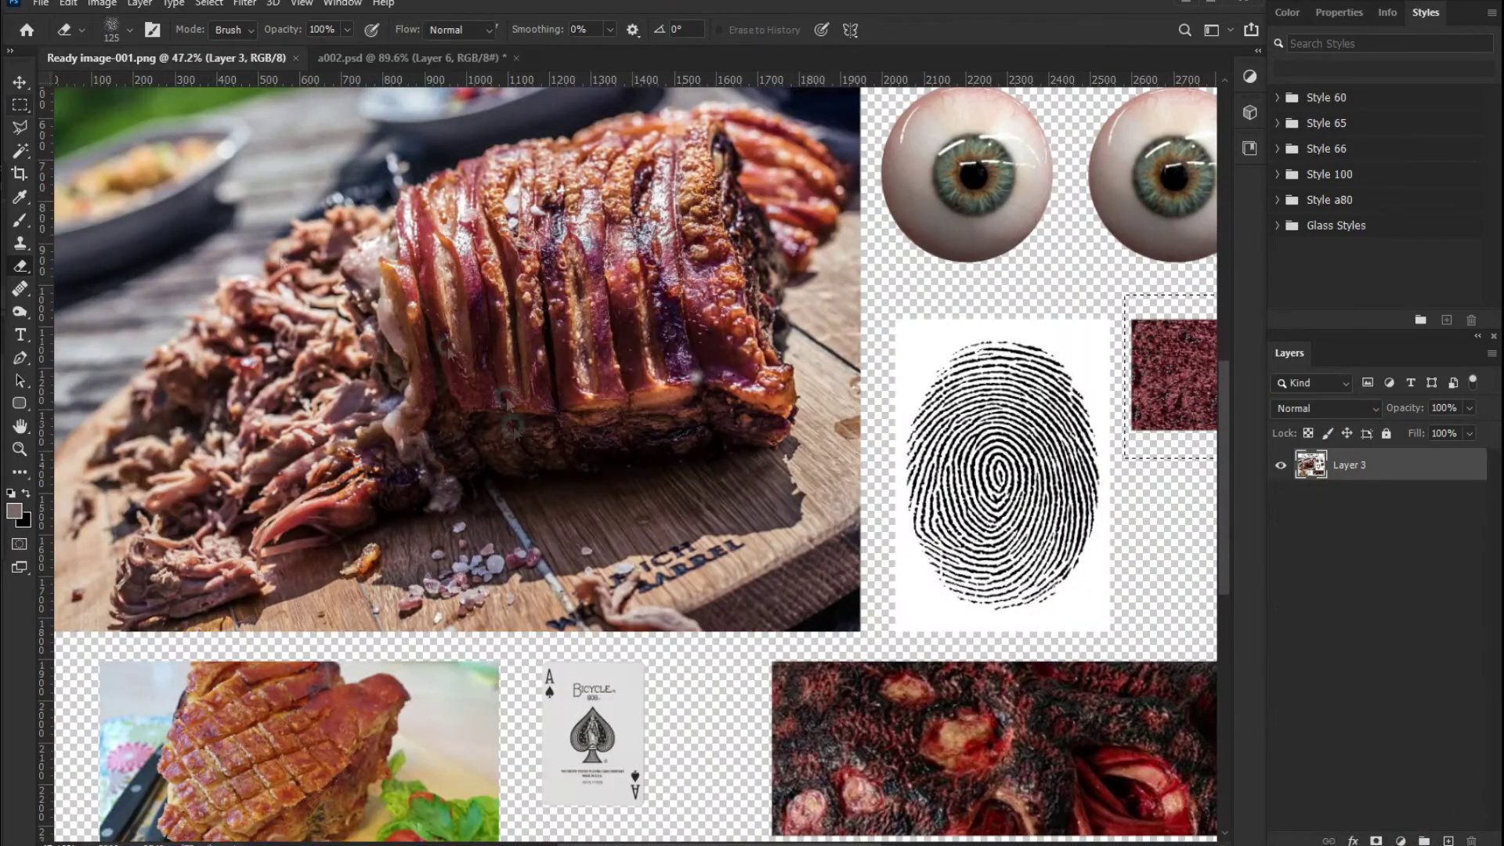
key(m)
drag(440, 421, 666, 464)
key(ctrl+Tab)
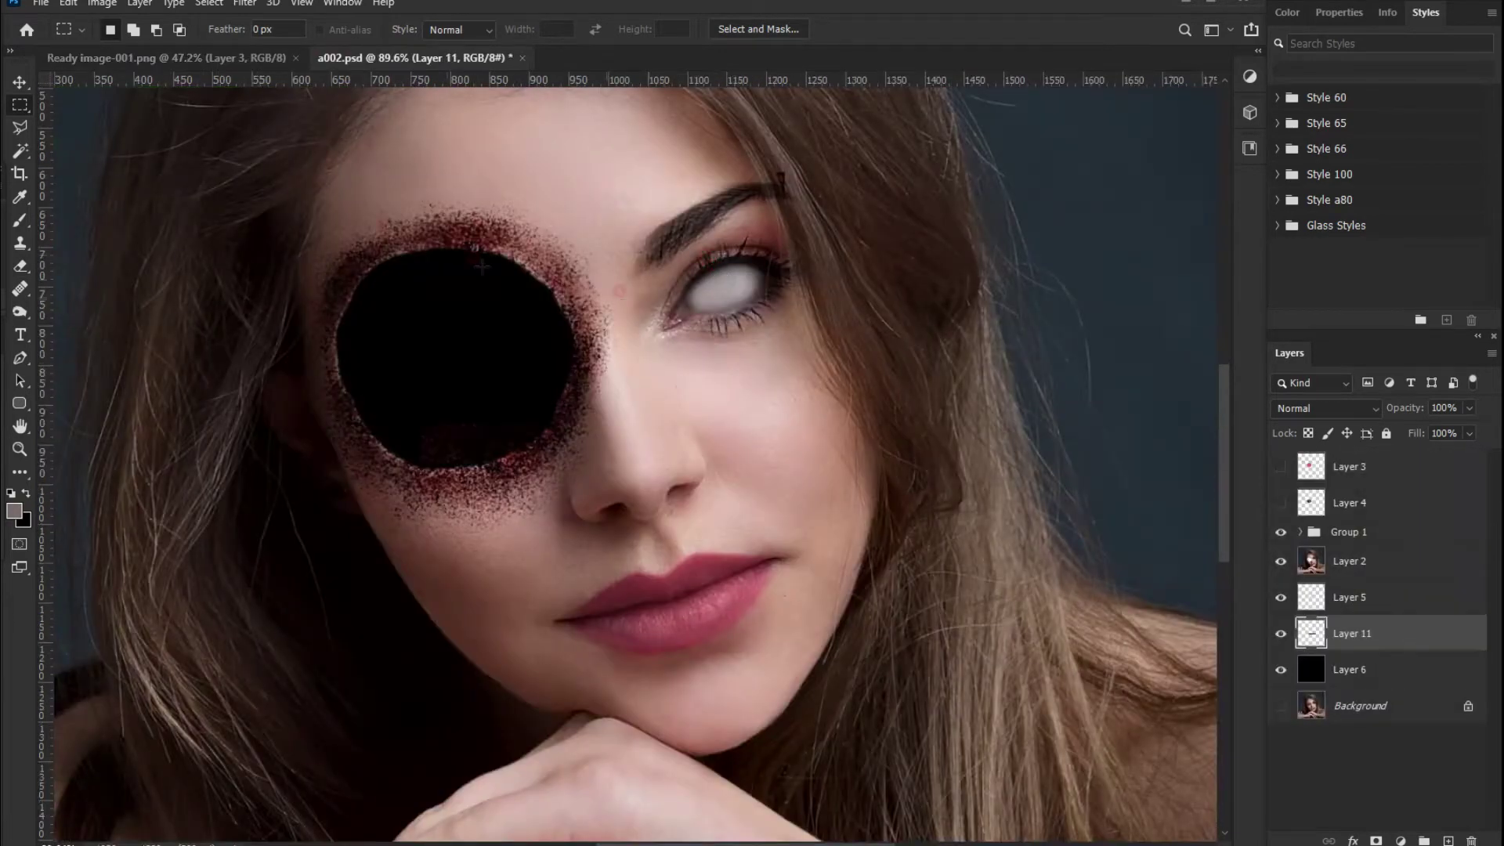
key(v)
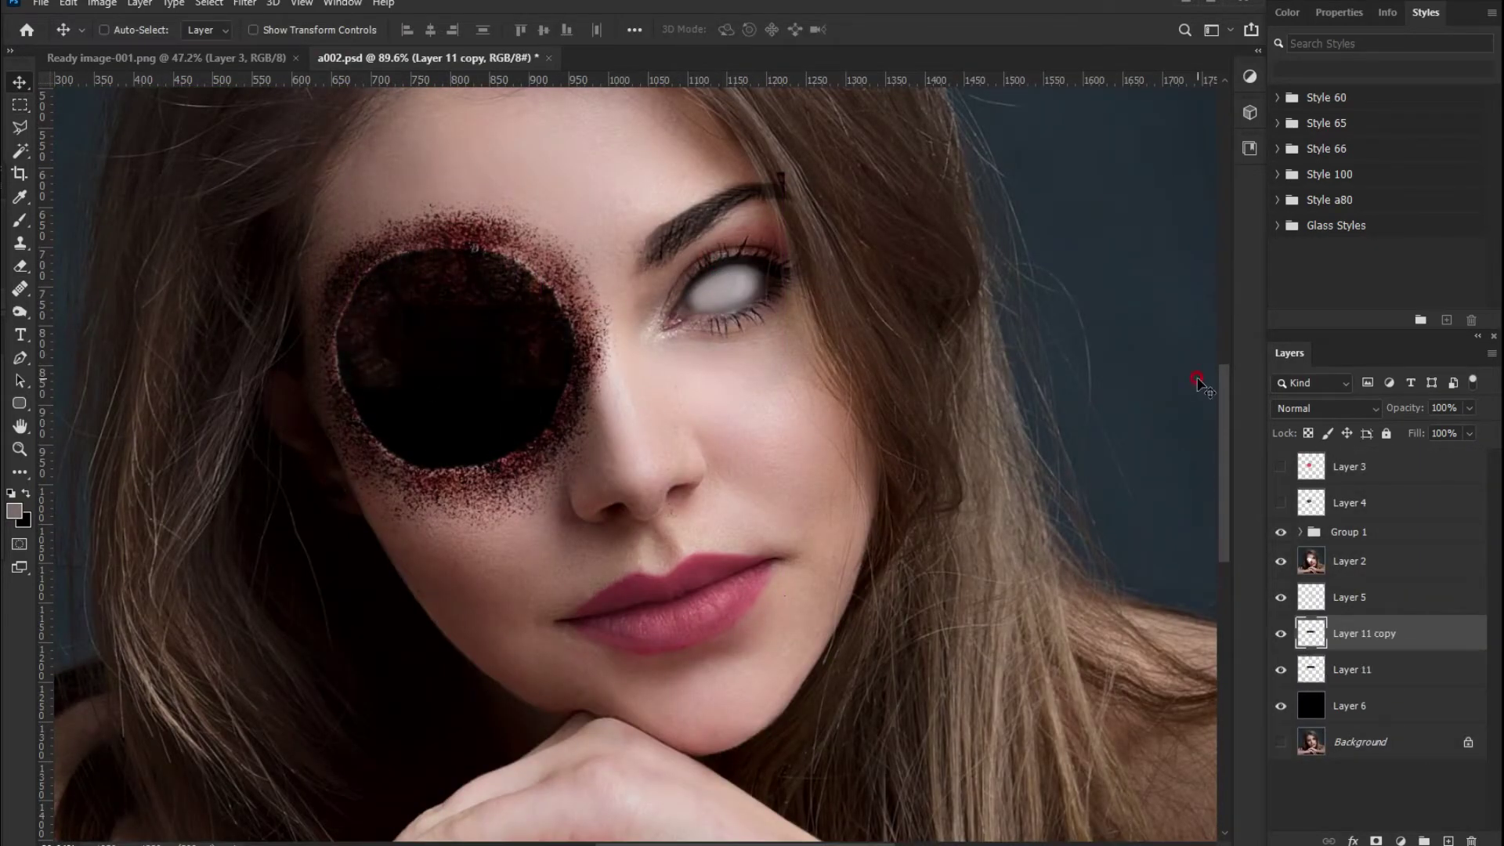
key(ctrl+j)
key(ctrl+j)
shift+click(1367, 737)
key(ctrl+e)
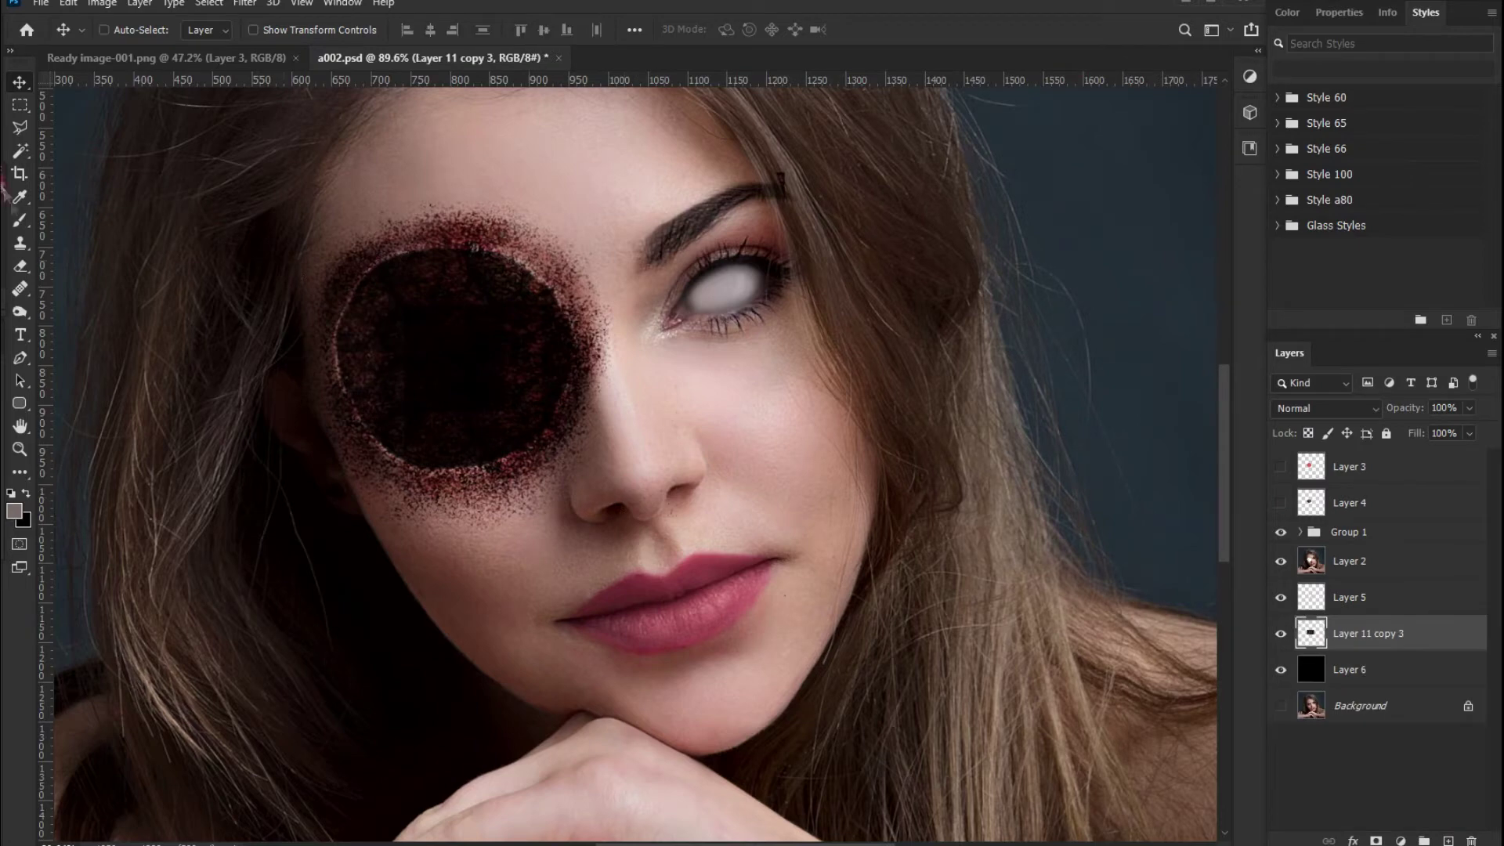
right_click(21, 243)
click(94, 245)
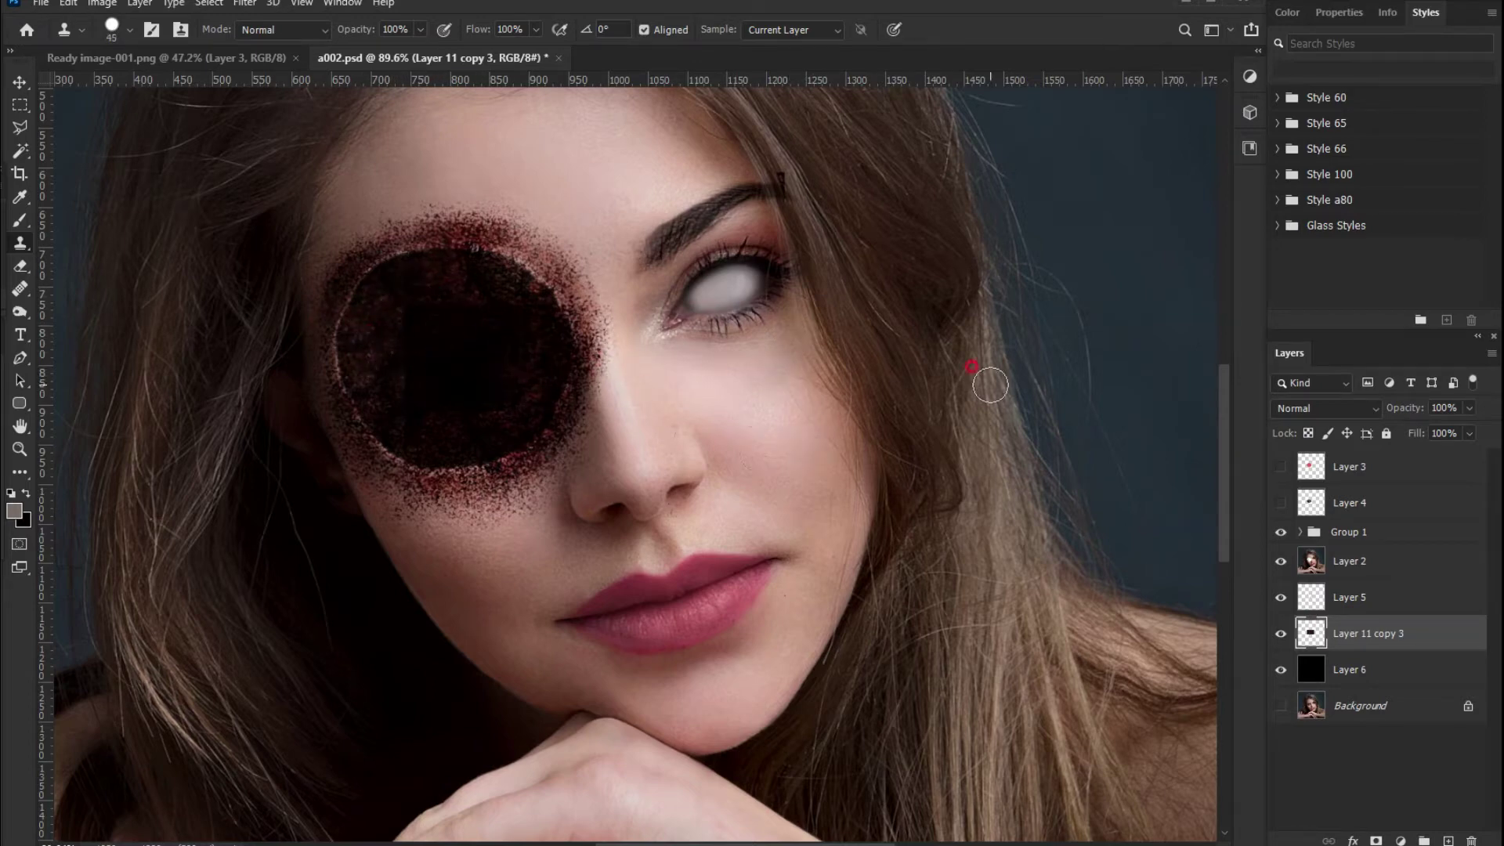
Select the card area on Ready image and show Layer 3's texture in the eye hole
click(221, 58)
scroll(627, 353, down, 5)
key(m)
mouse_move(475, 321)
mouse_down()
mouse_move(593, 507)
mouse_move(766, 409)
mouse_up()
click(1354, 532)
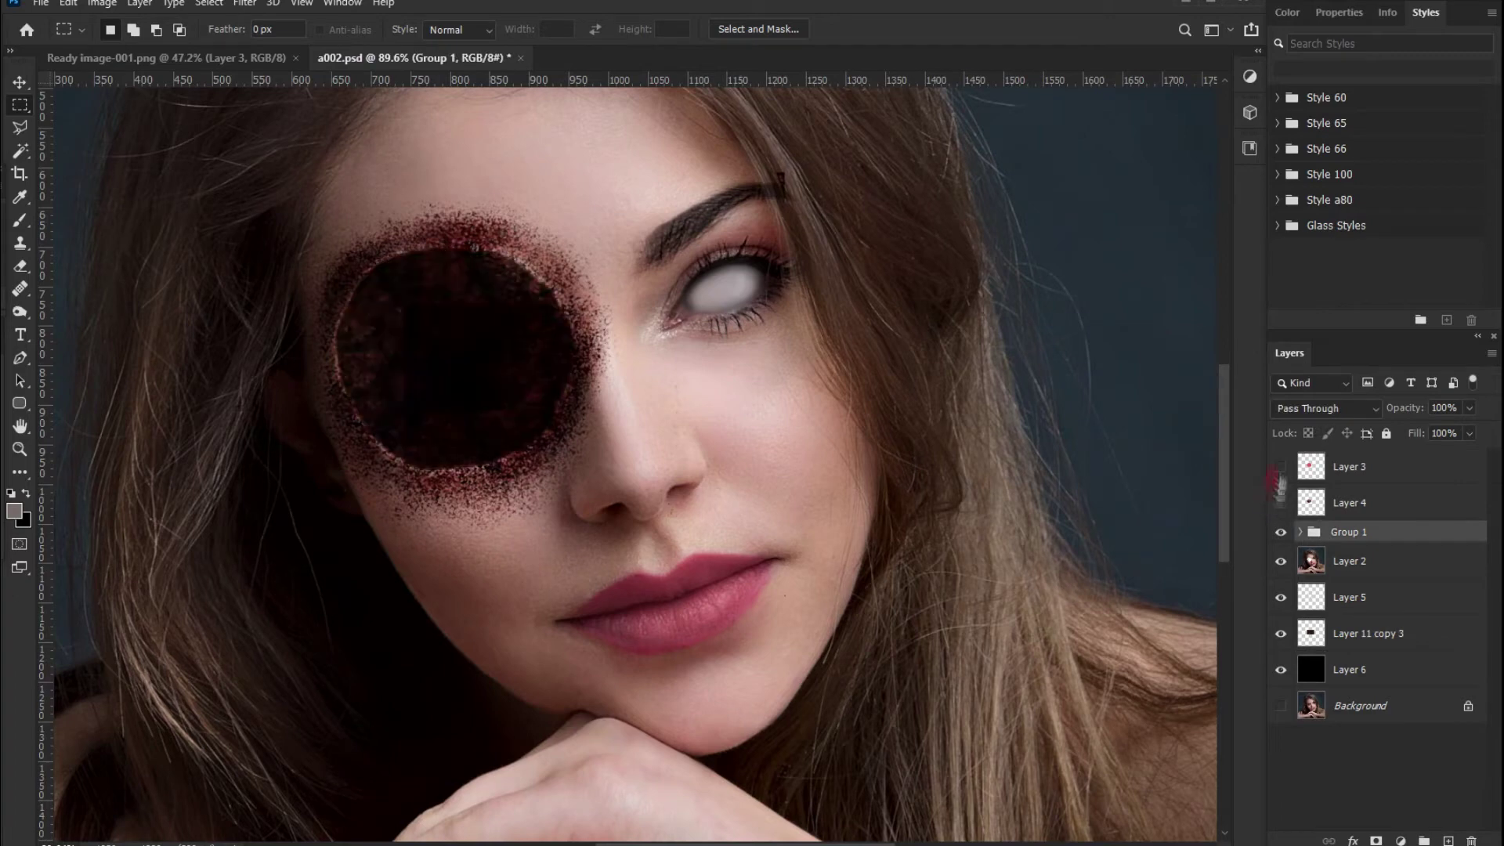
click(1280, 467)
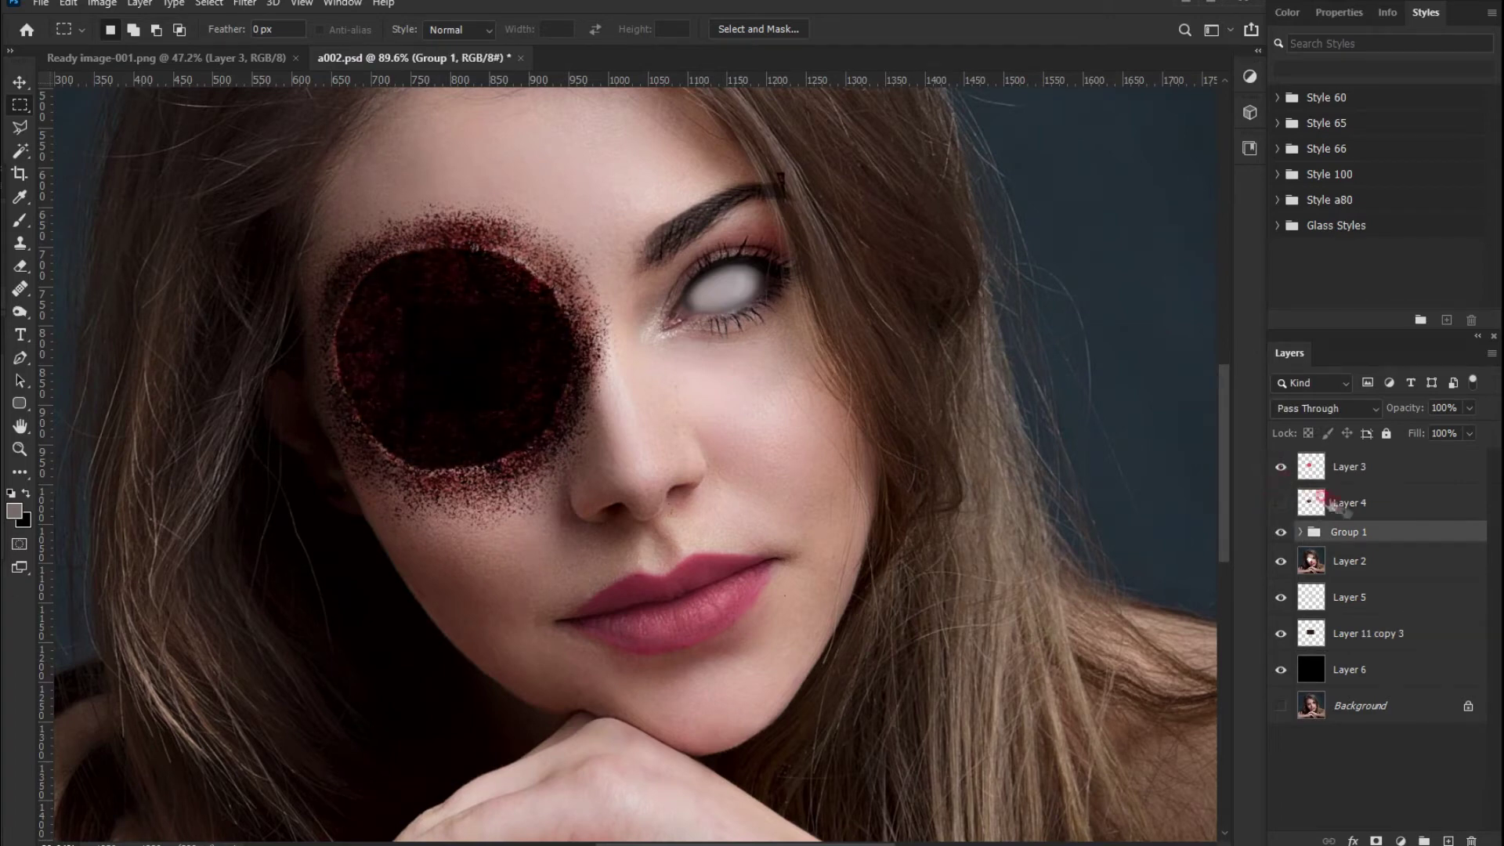
Paste the ace of spades card over the upper eye socket and scale it to 96%
drag(1332, 505, 1332, 453)
key(ctrl+v)
key(v)
drag(592, 369, 423, 180)
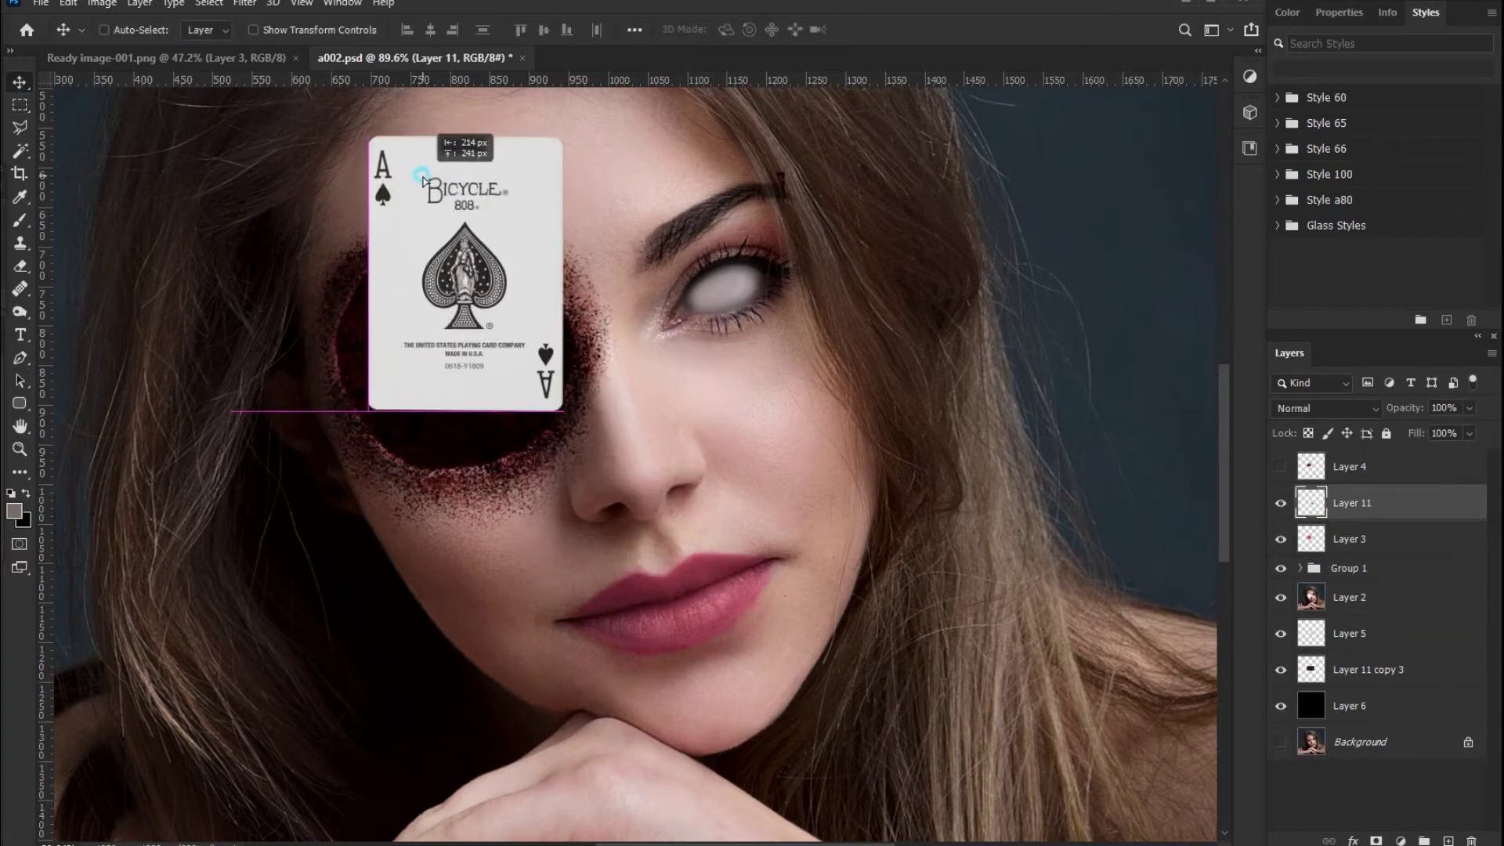
key(ctrl+t)
drag(640, 365, 634, 335)
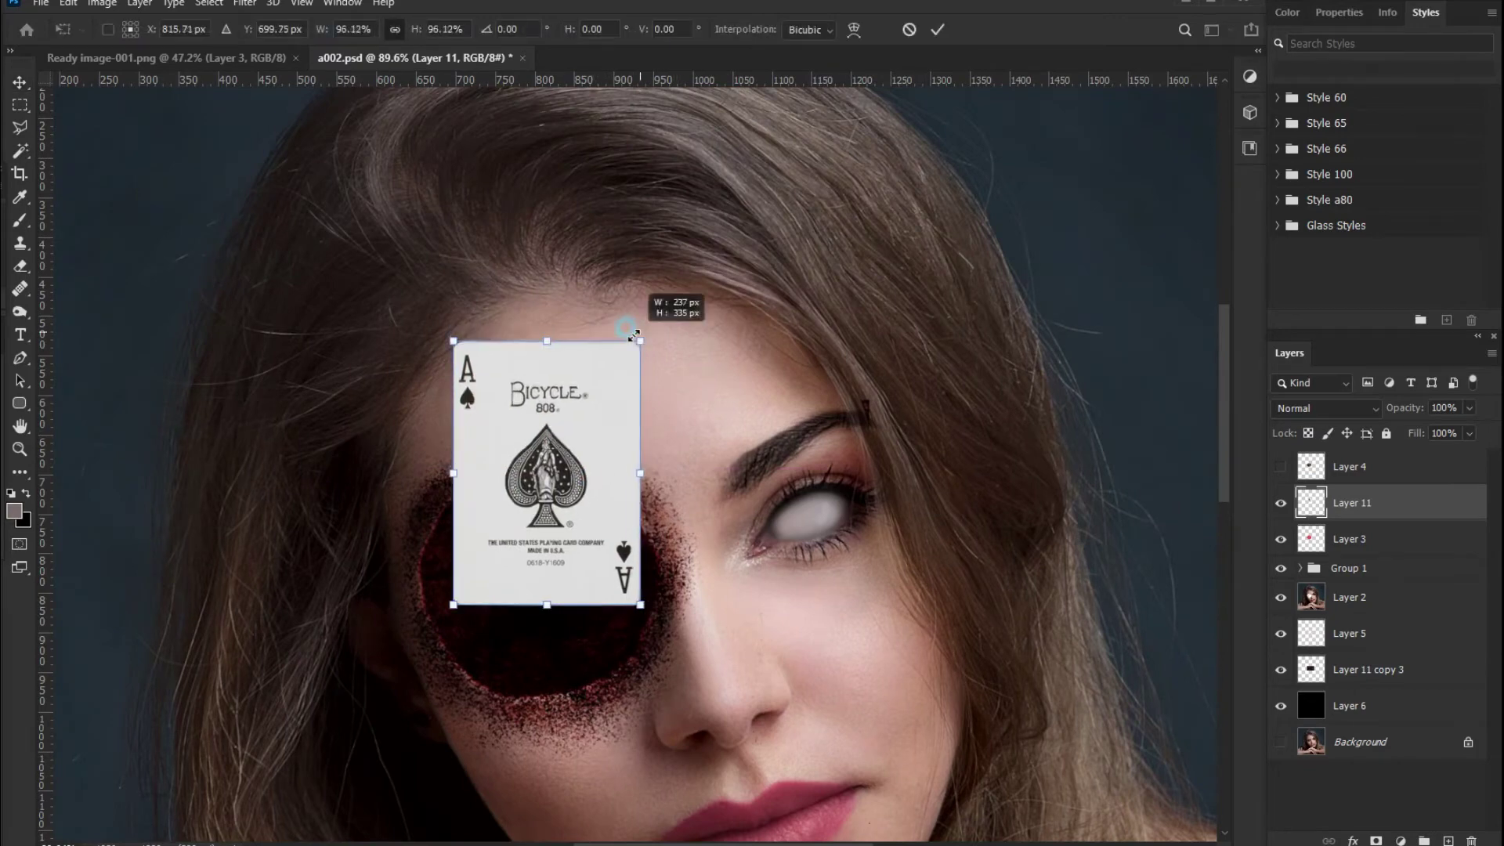
click(937, 29)
Give the card a tight 84% opacity drop shadow and add a blank layer above it
right_click(1370, 507)
click(1038, 286)
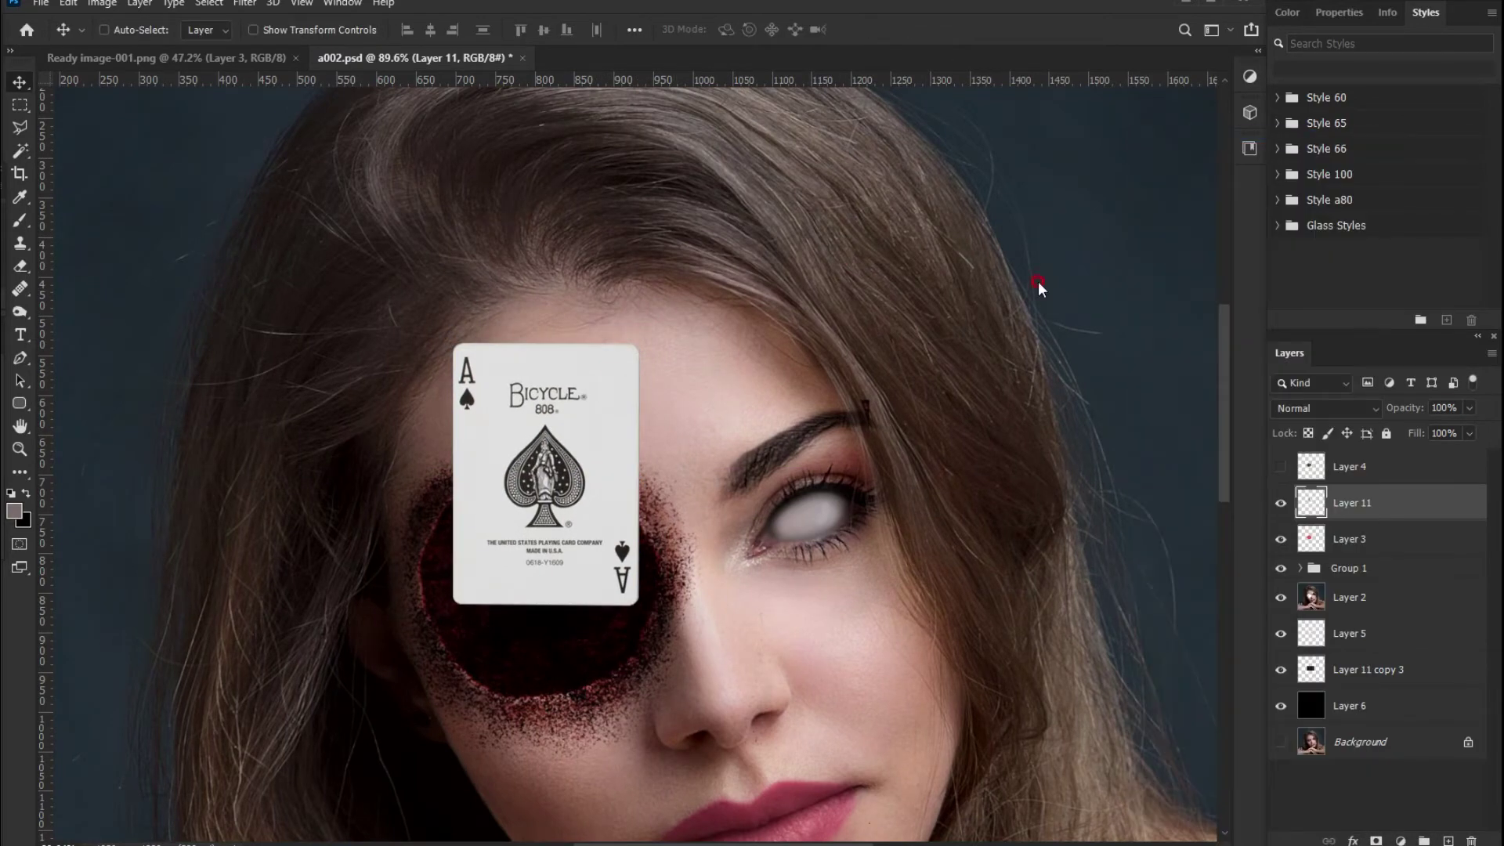
click(847, 642)
drag(1148, 401, 1175, 402)
mouse_move(1137, 506)
mouse_down()
mouse_move(1106, 506)
mouse_move(1113, 460)
mouse_move(1107, 506)
mouse_move(1131, 484)
mouse_move(1109, 460)
mouse_move(1115, 506)
mouse_up()
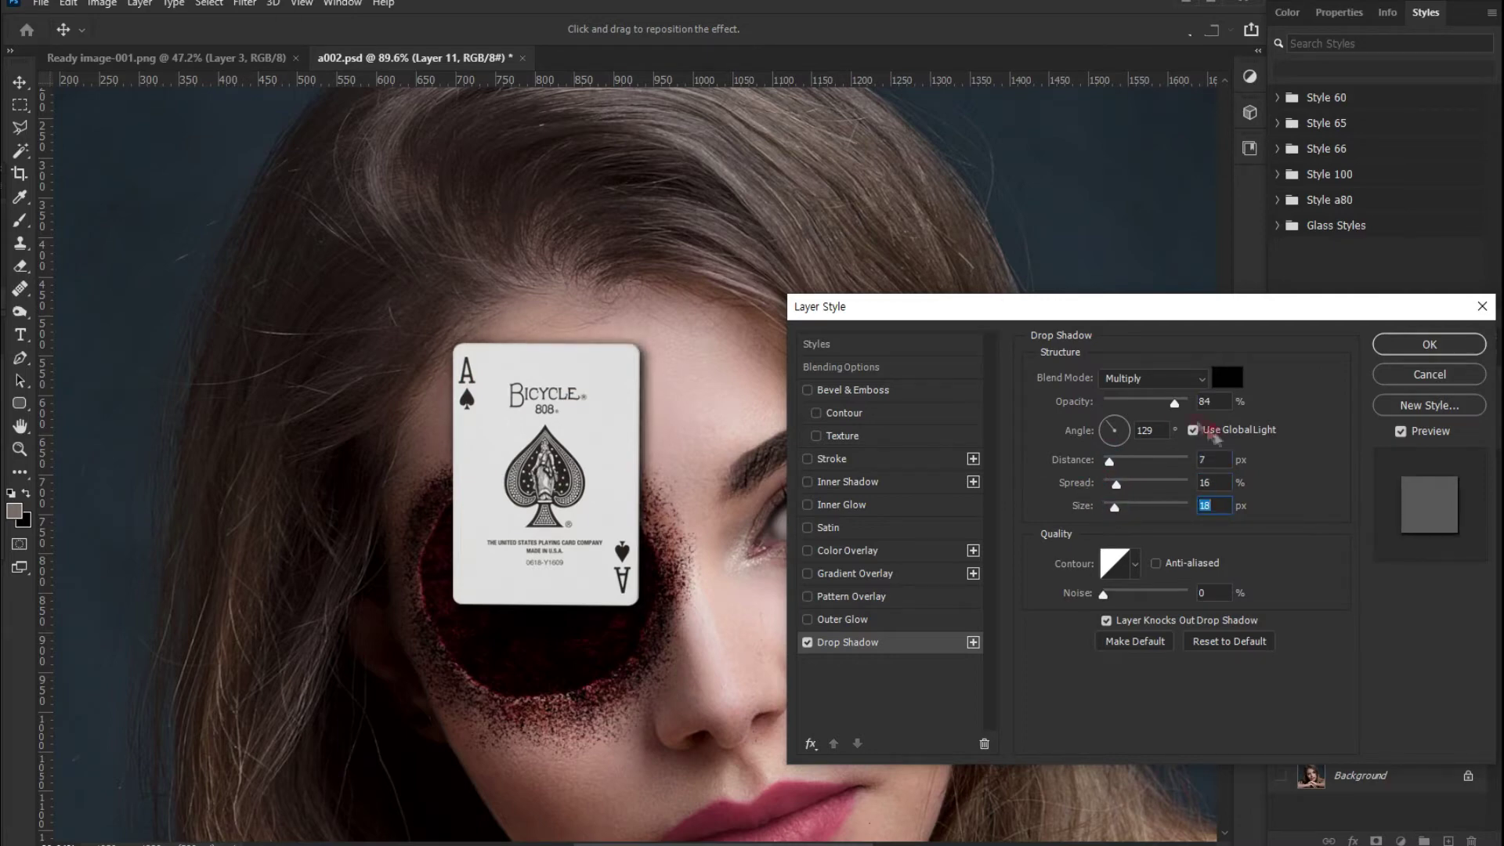
click(1429, 344)
ctrl+click(1338, 499)
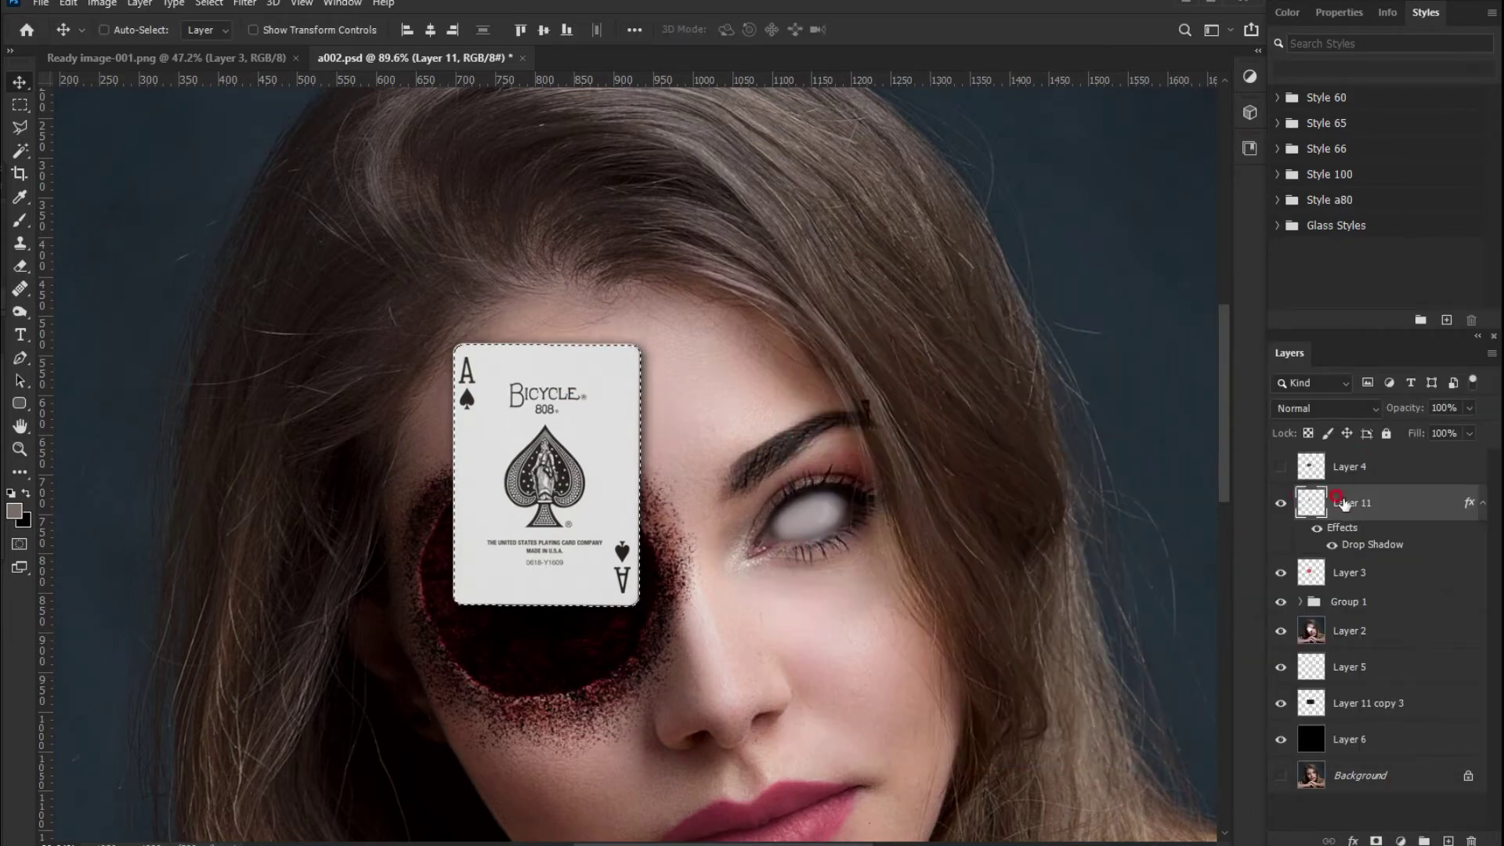
key(ctrl+shift+alt+n)
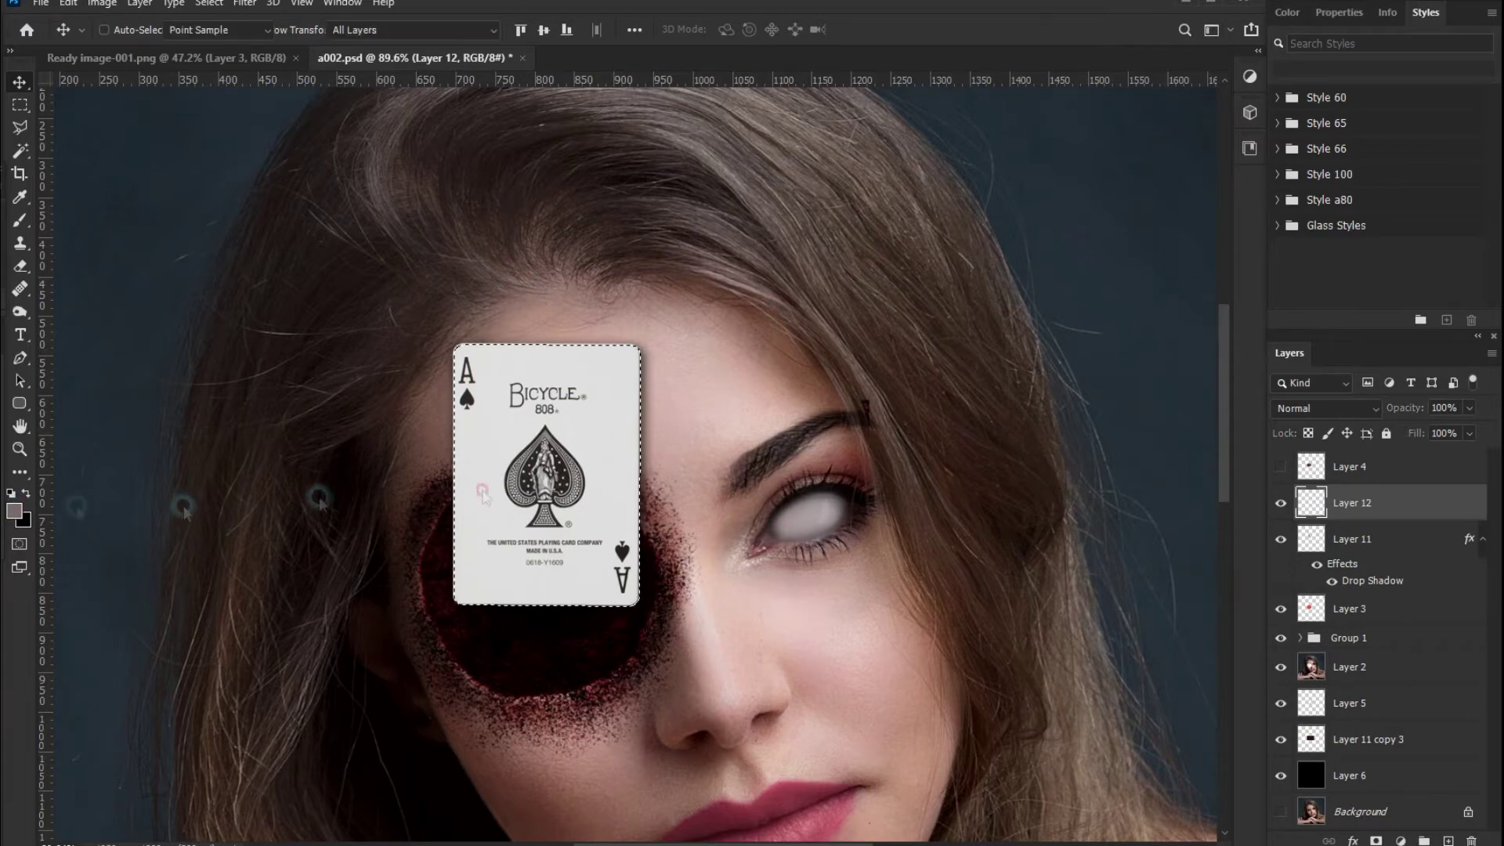
Paint #b60630 blood splatter over the card on Layer 12, blended as Multiply
click(14, 511)
text(b60630)
click(1397, 396)
key(ctrl+d)
key(b)
click(456, 462)
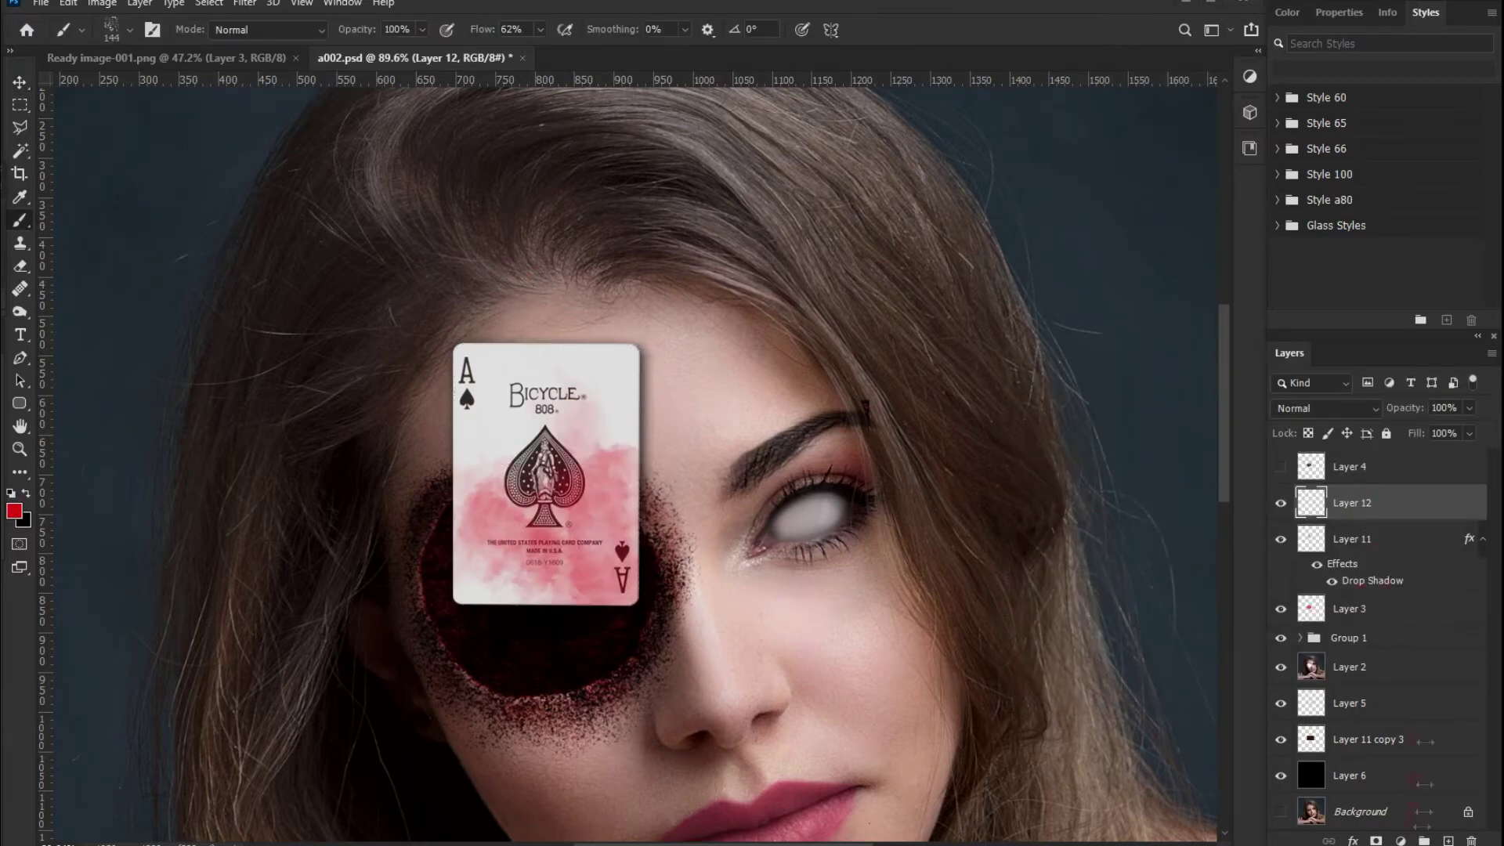
click(1324, 408)
click(1318, 435)
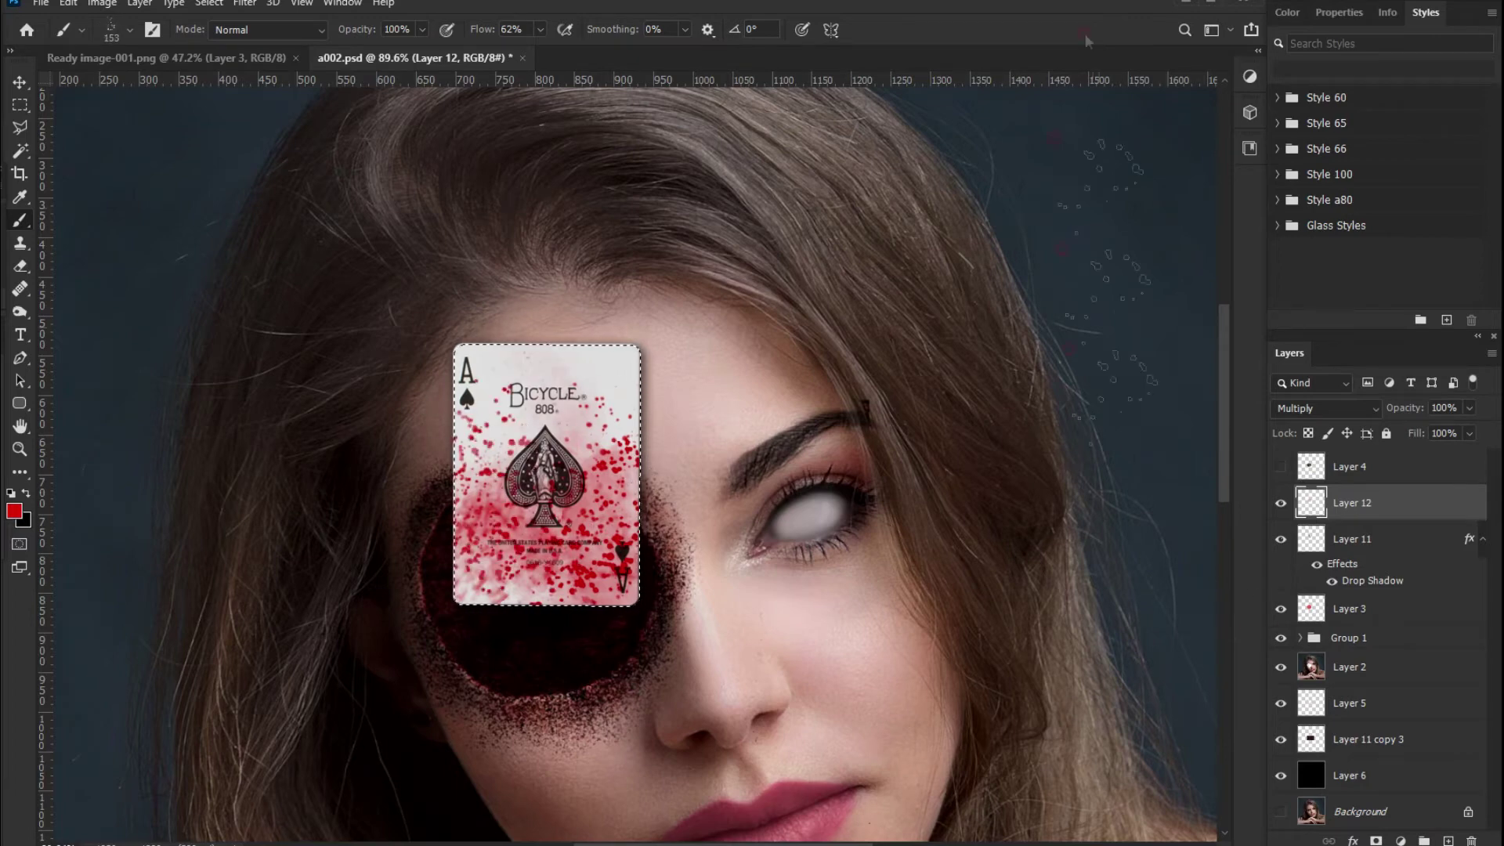
Add Layer 13 above Layer 3, duplicate it, and select the original Layer 13
click(1363, 610)
key(ctrl+shift+alt+n)
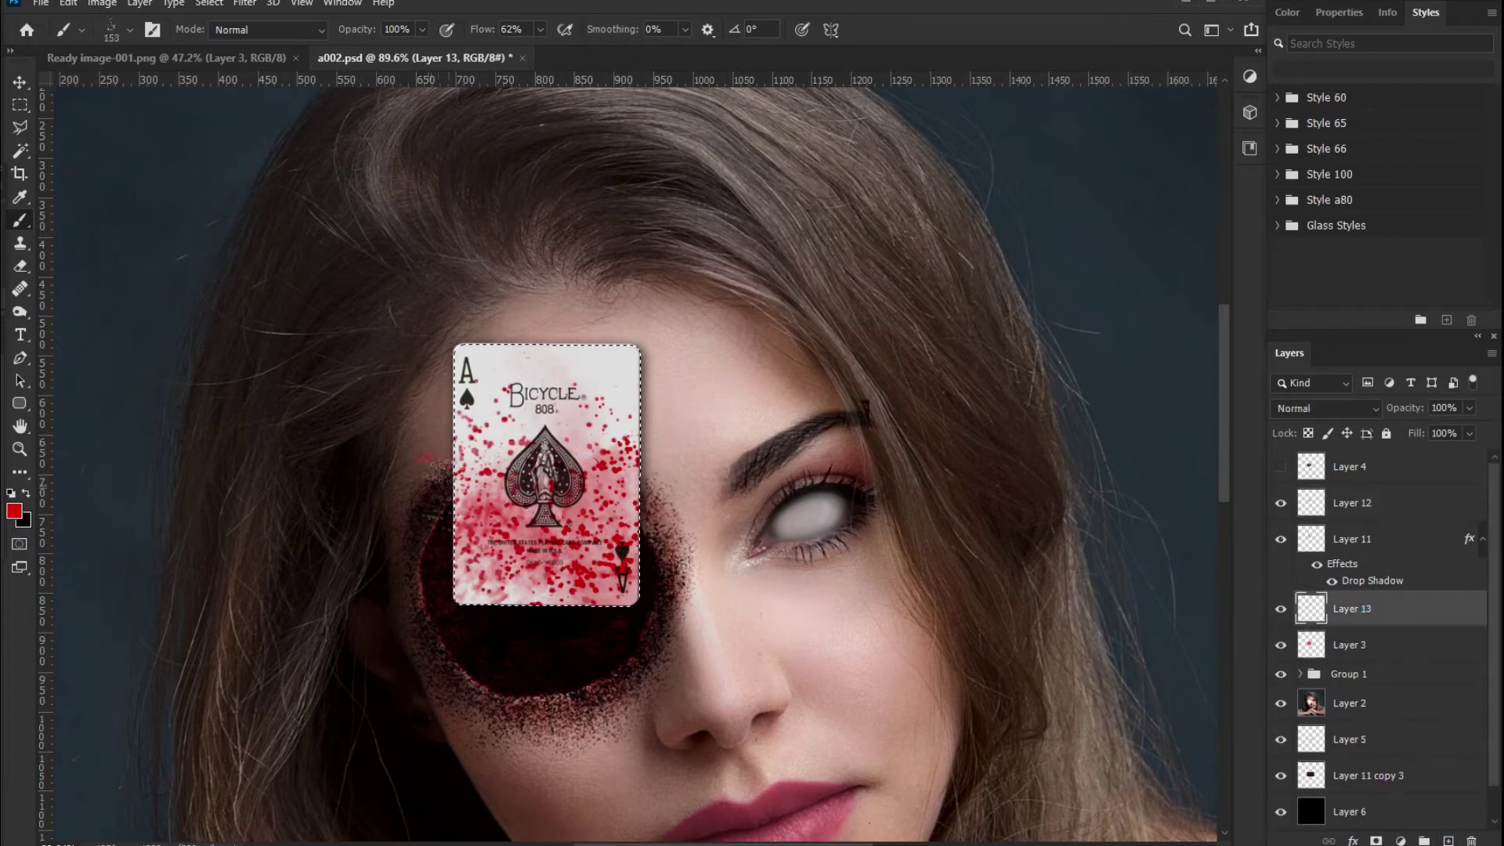
key(ctrl+j)
key(v)
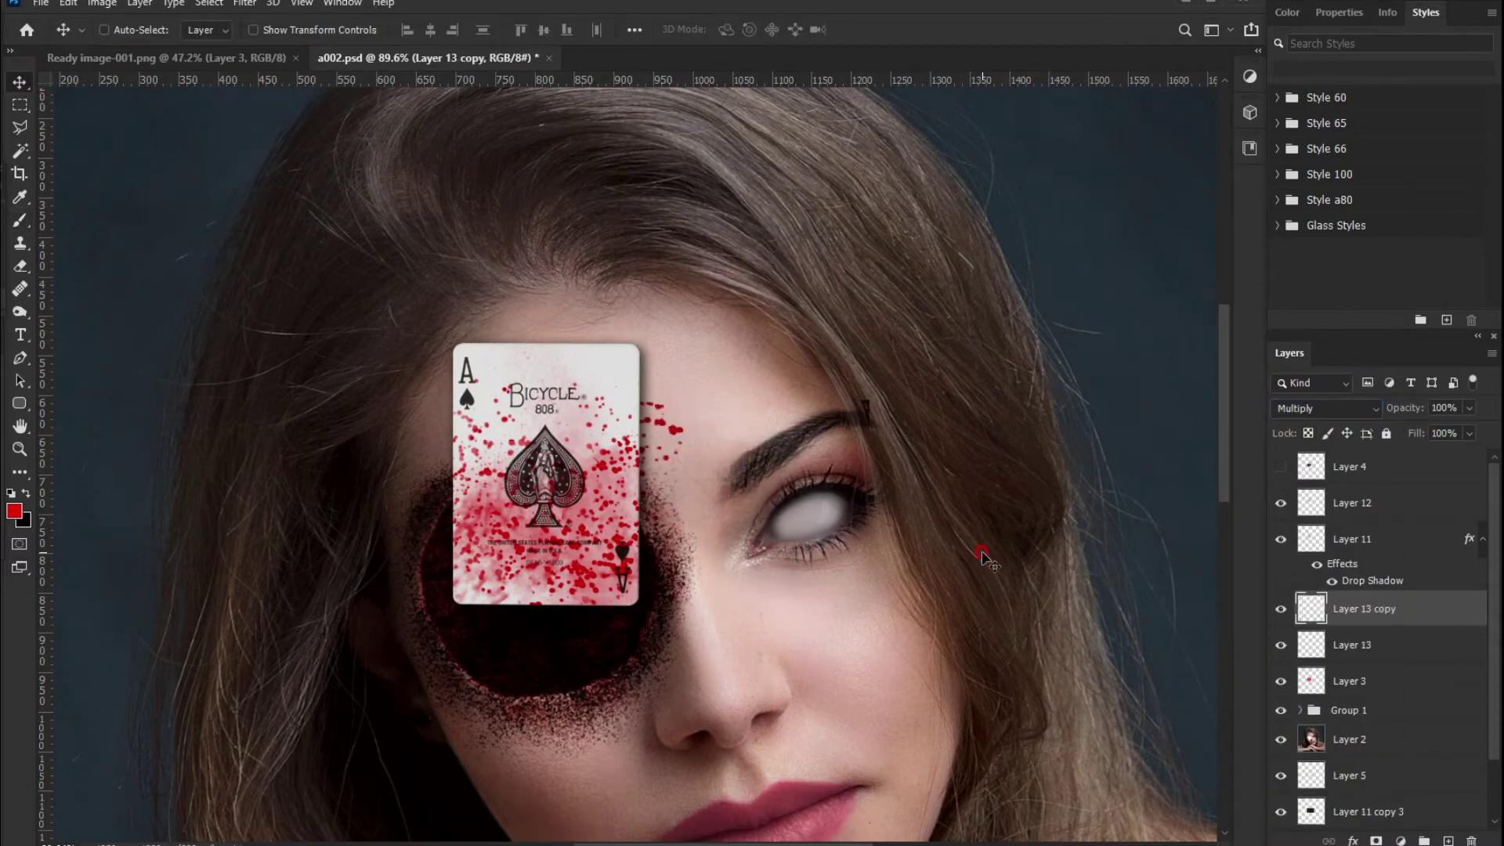
key(alt+bracketleft)
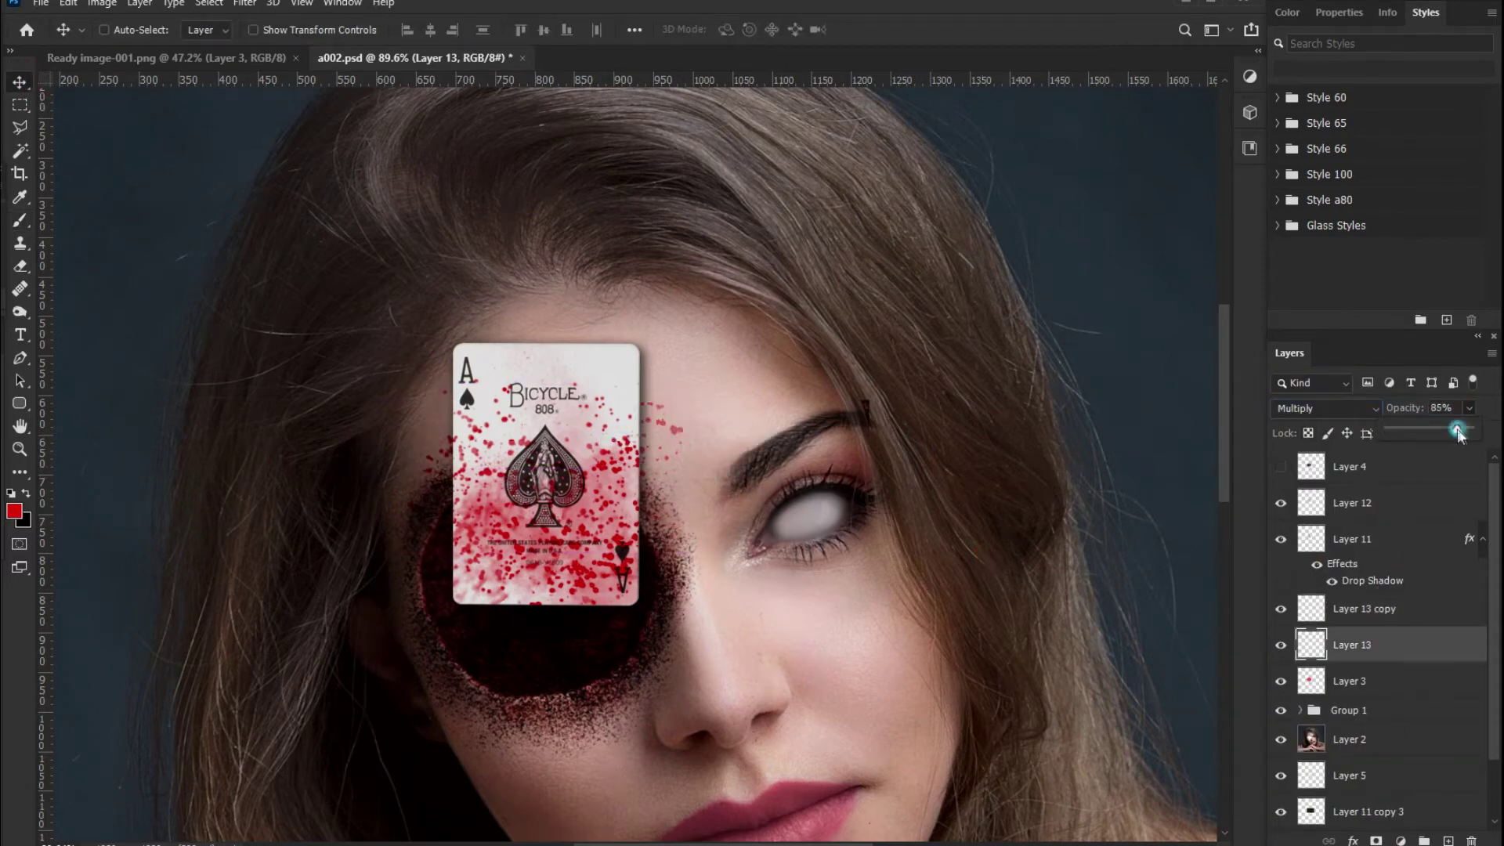
scroll(800, 560, down, 2)
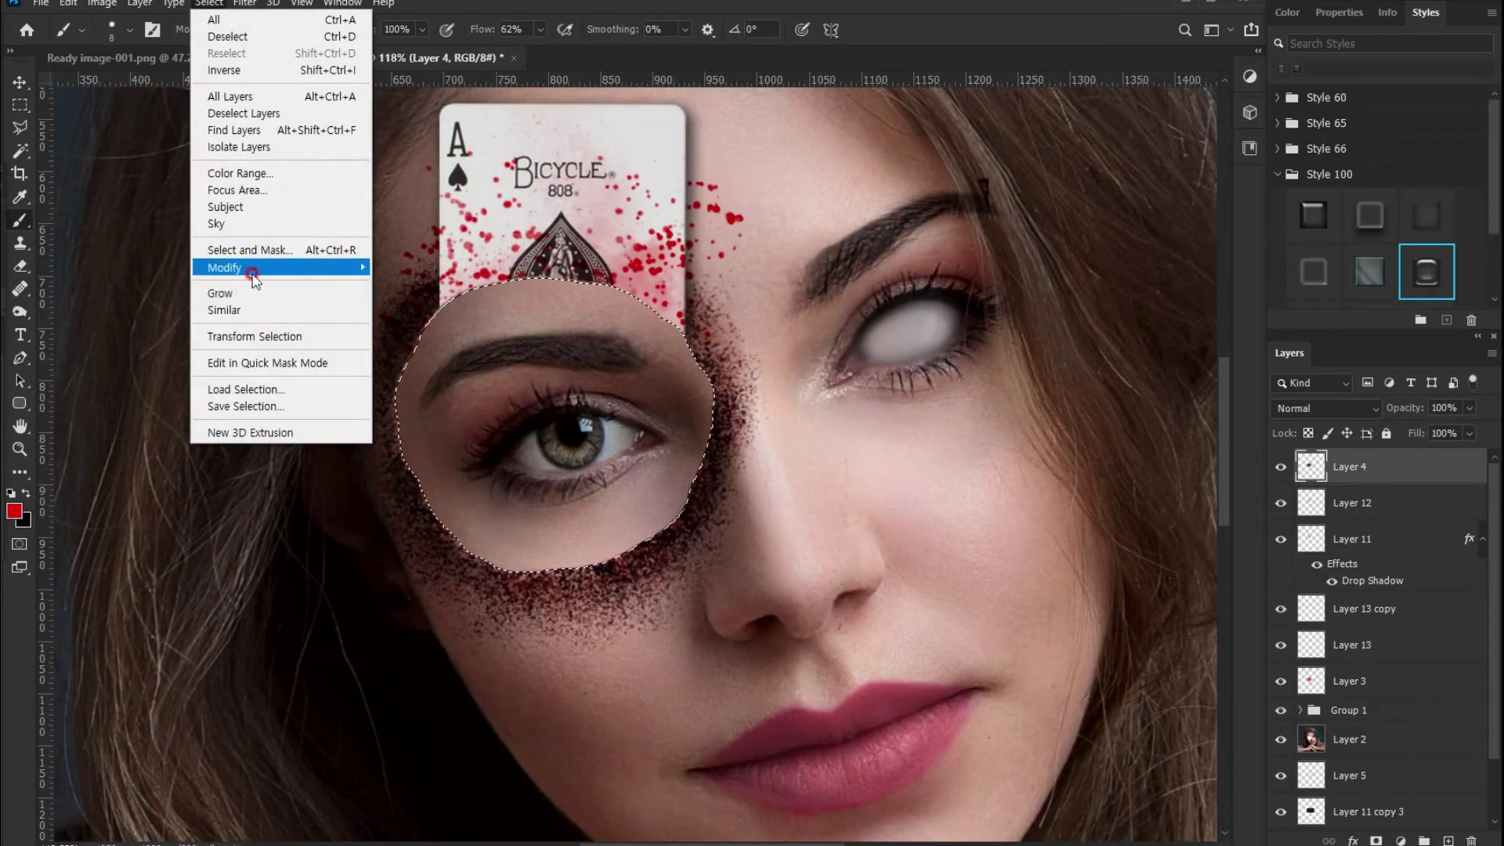
Convert the eye's circle selection into a border for the dark rim
click(416, 268)
mouse_move(225, 268)
click(209, 3)
click(383, 248)
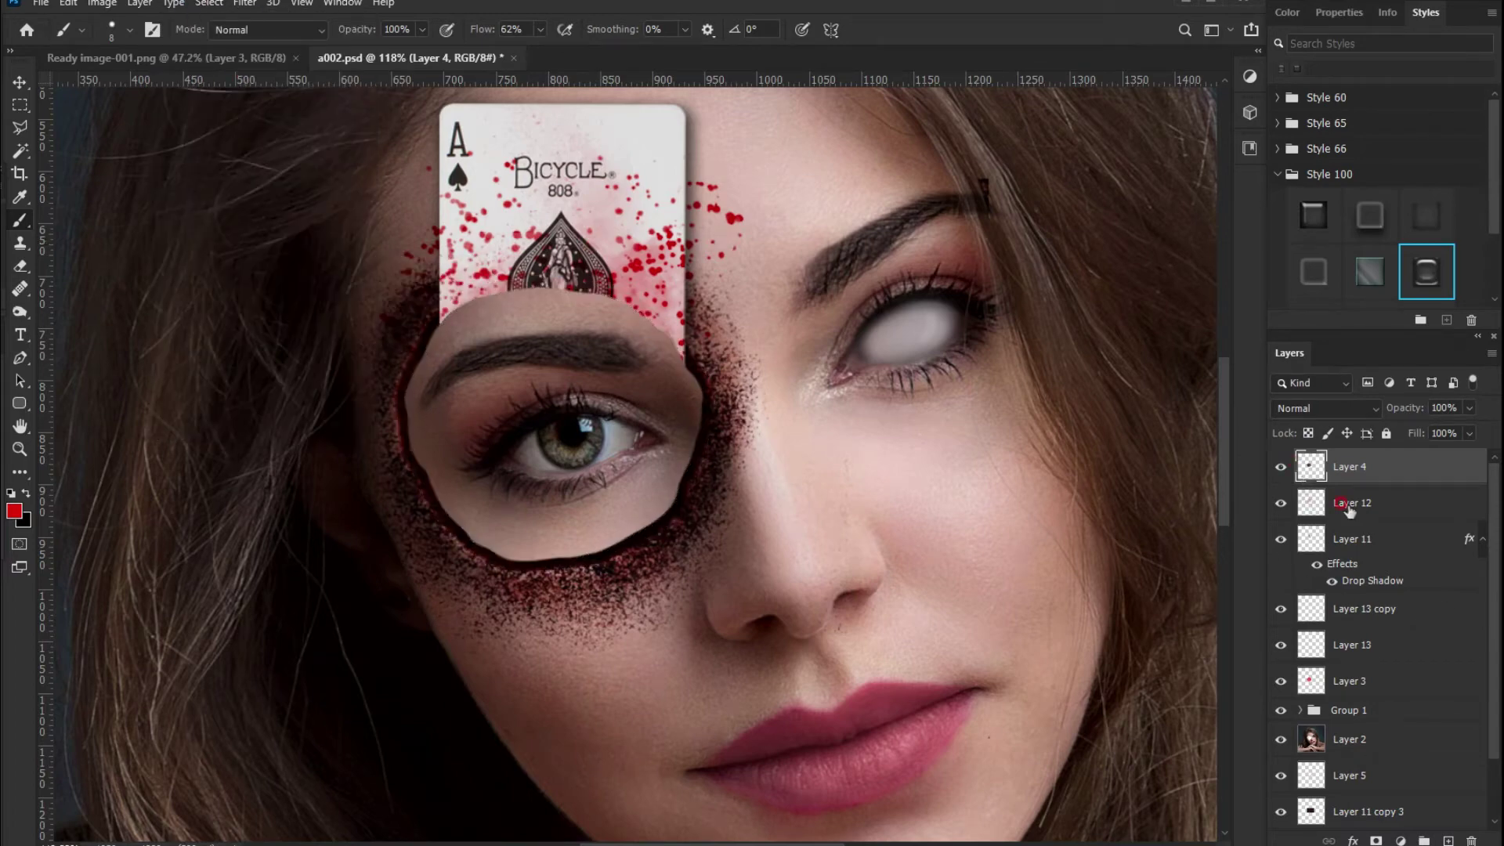
Fill new Layer 14 with 50% gray and set it to Overlay blending
click(1449, 841)
click(237, 4)
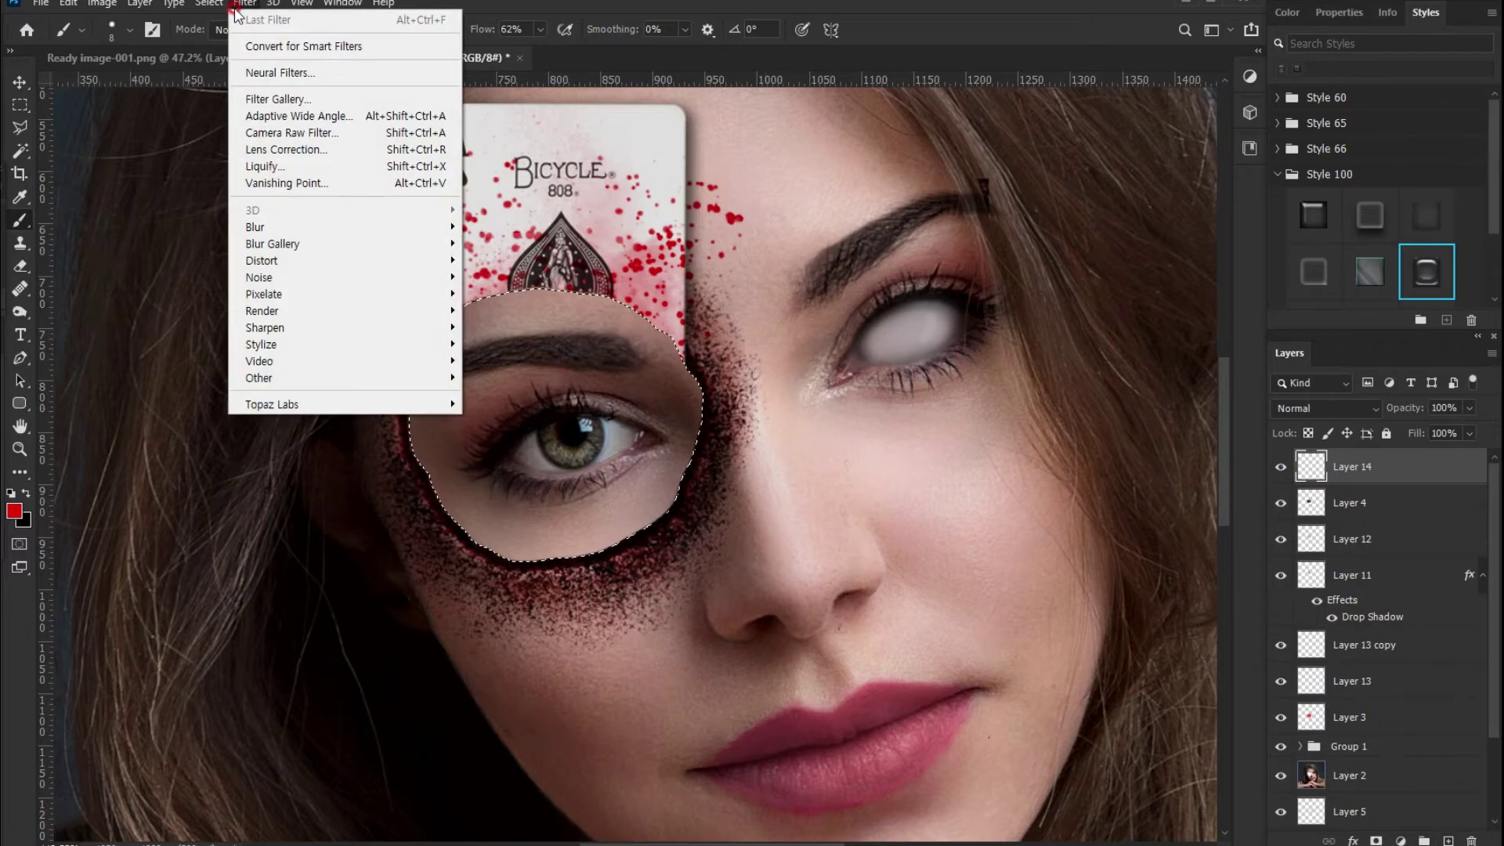
click(102, 268)
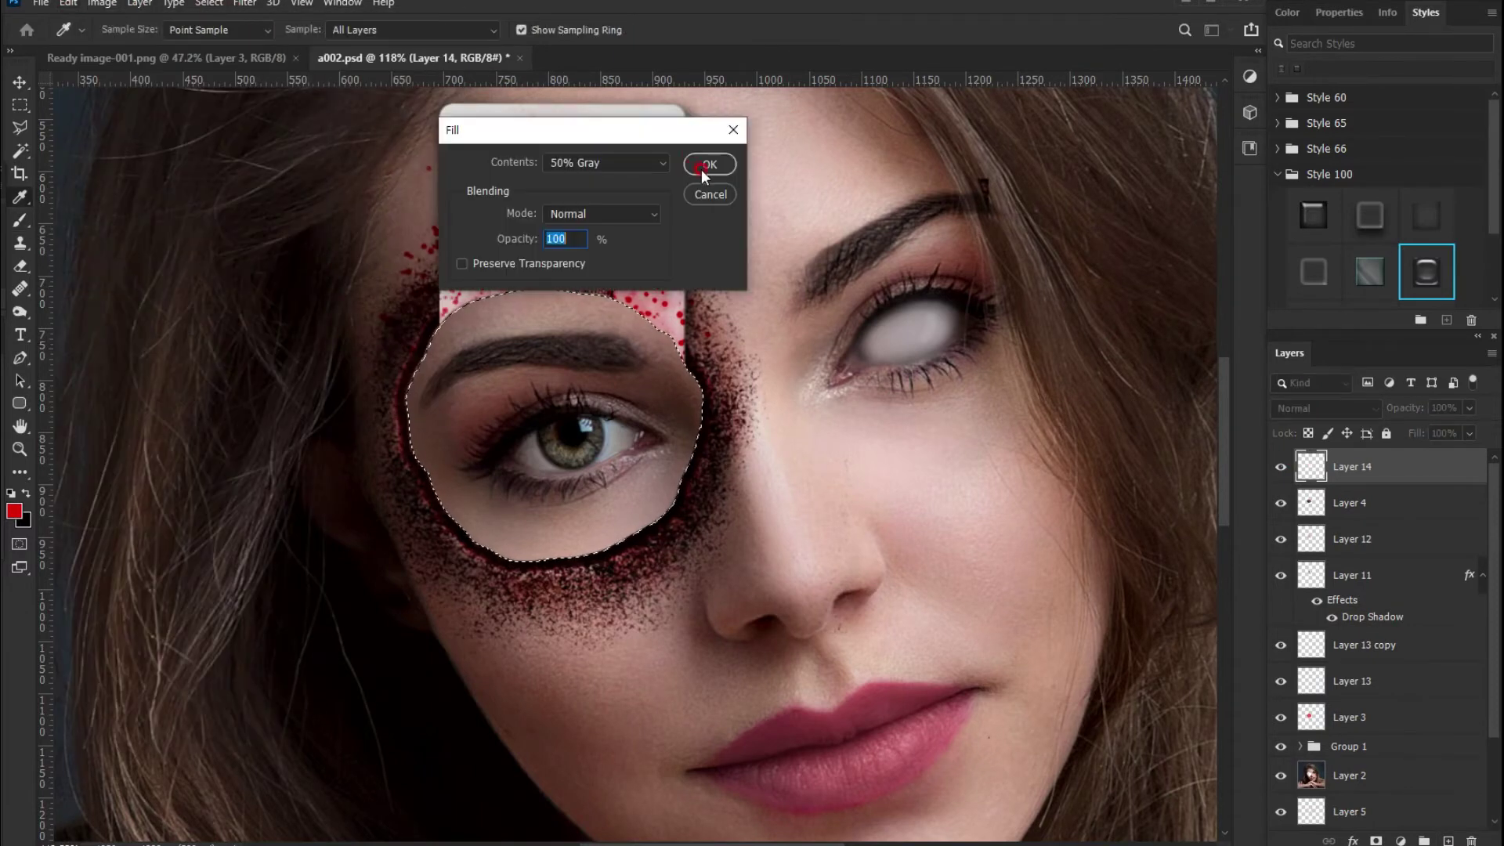
click(706, 163)
key(ctrl+d)
click(1327, 408)
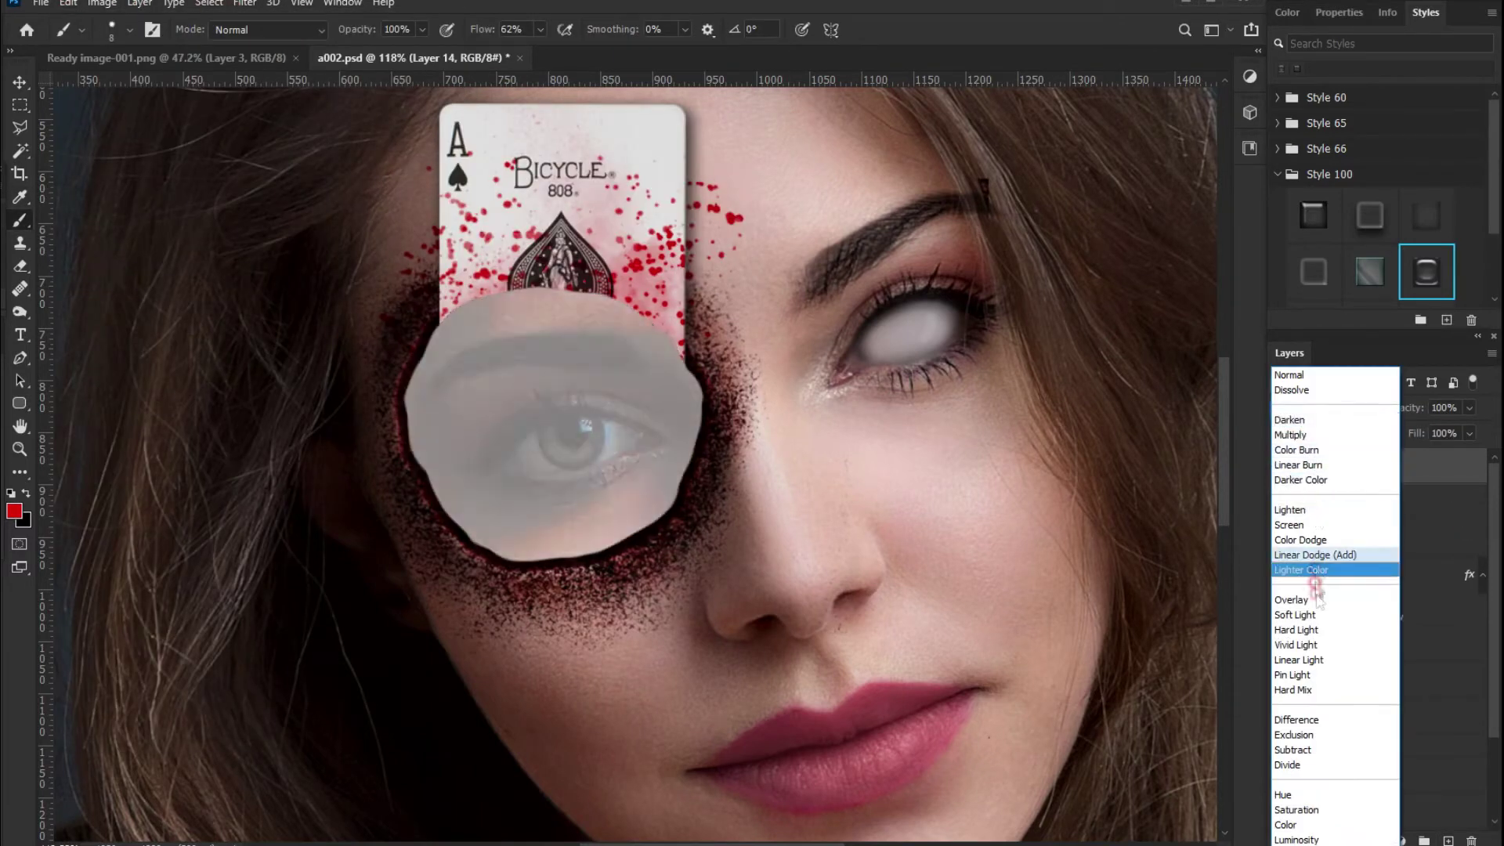
click(1301, 588)
scroll(796, 532, down, 3)
scroll(690, 496, up, 5)
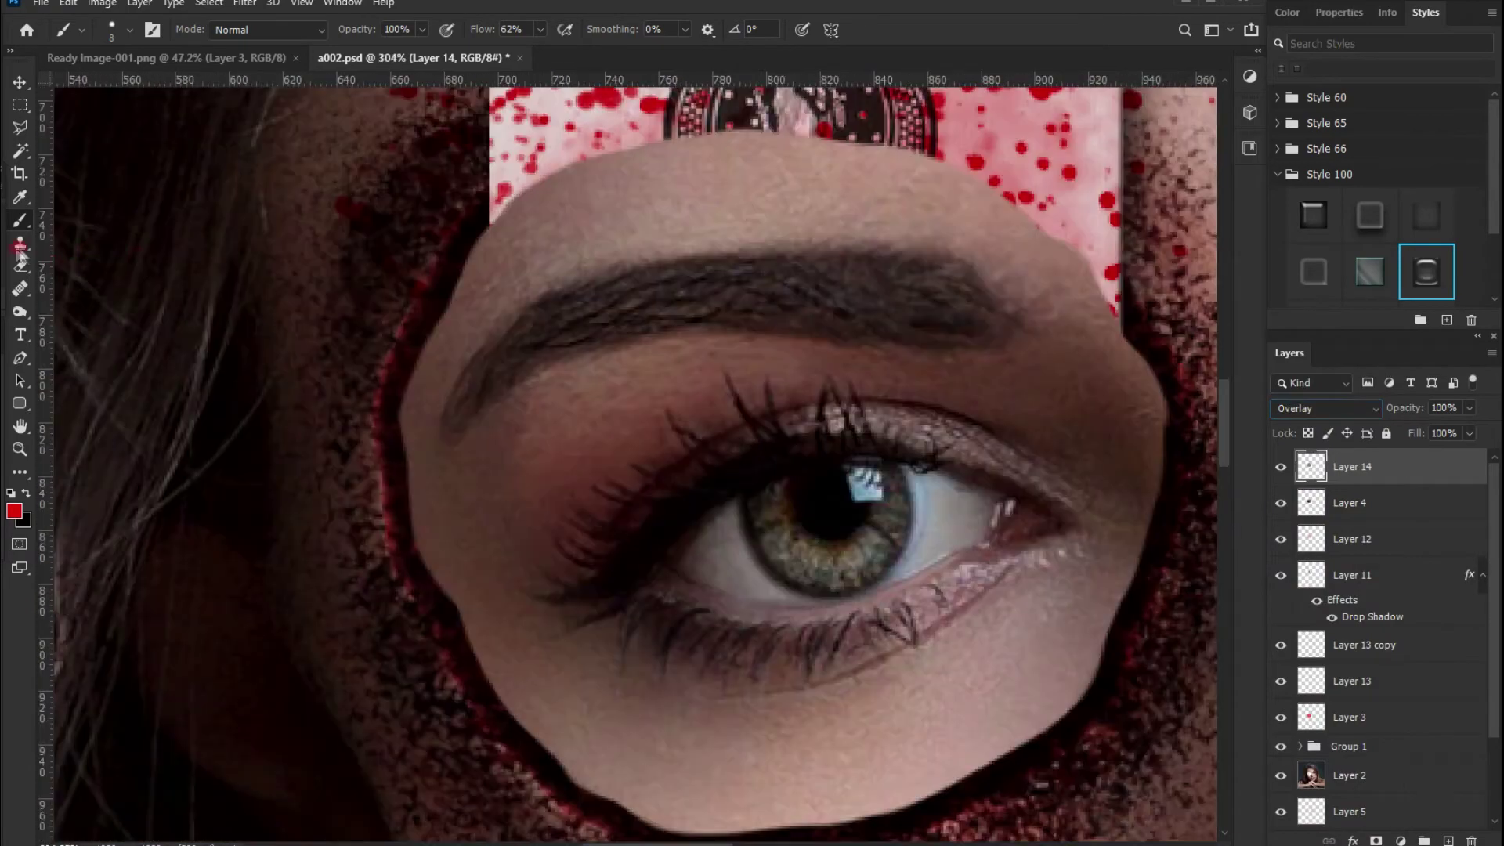
Burn the skin above the eyebrow and around the eye patch darker
click(20, 311)
mouse_move(599, 207)
mouse_down()
mouse_move(1081, 525)
mouse_move(780, 323)
mouse_move(925, 663)
mouse_move(711, 303)
mouse_up()
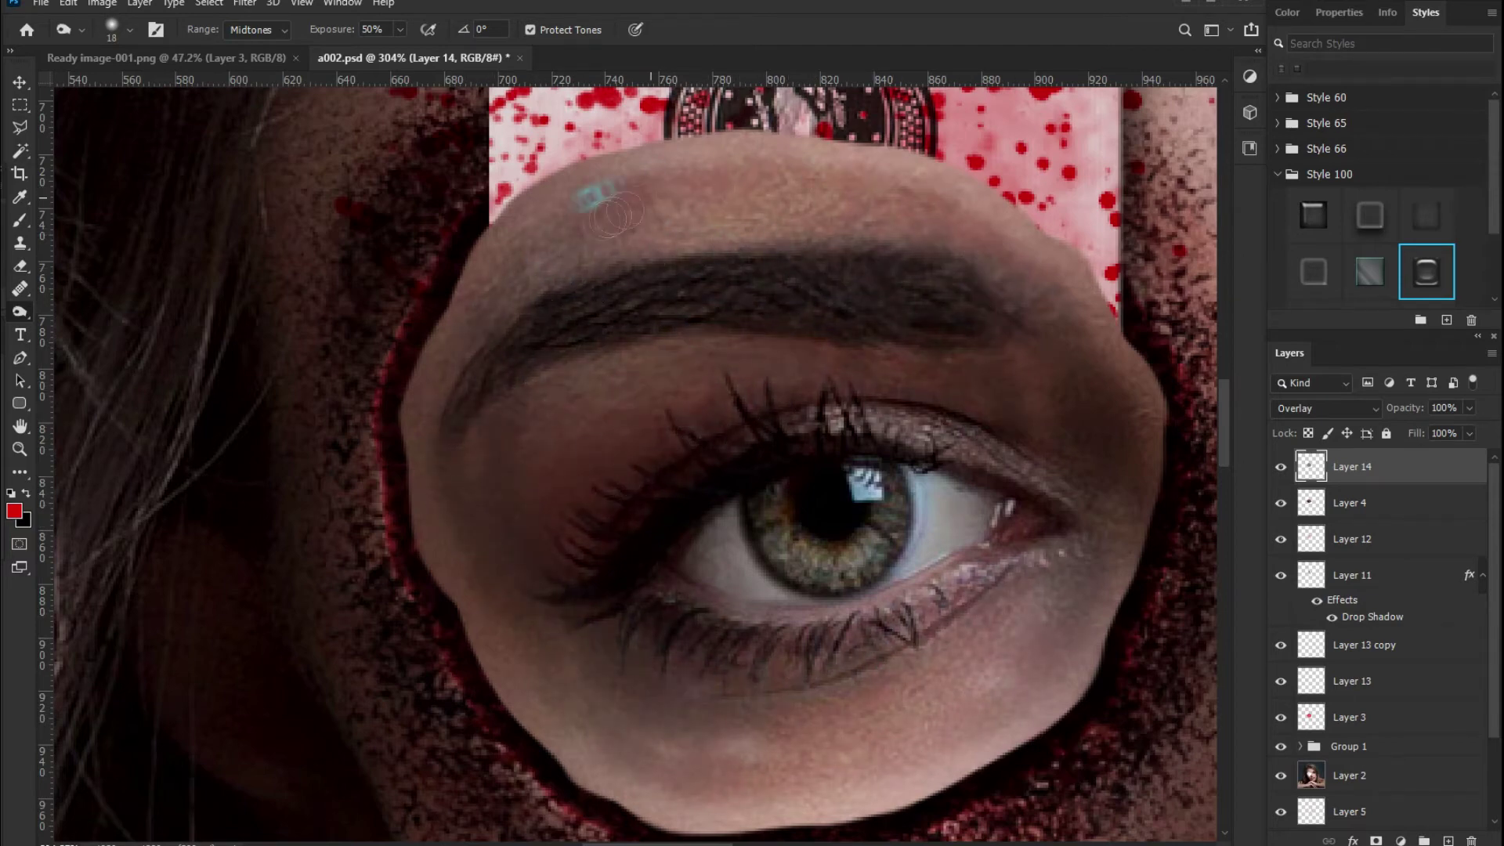
drag(589, 347, 709, 321)
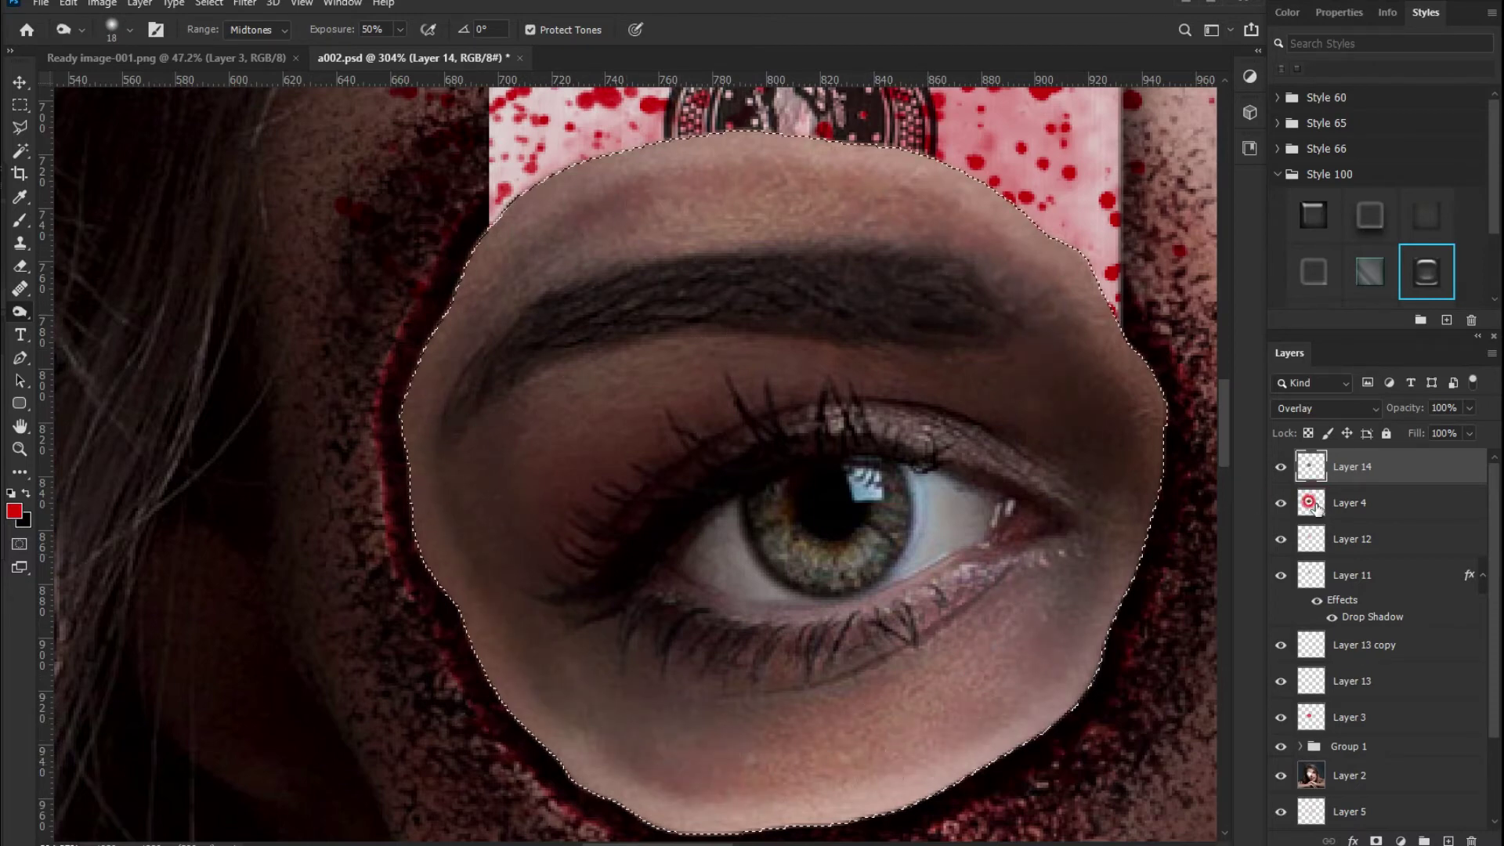
Load the eye patch outline, expand it slightly onto a new layer and fill it
ctrl+click(1312, 539)
click(1447, 841)
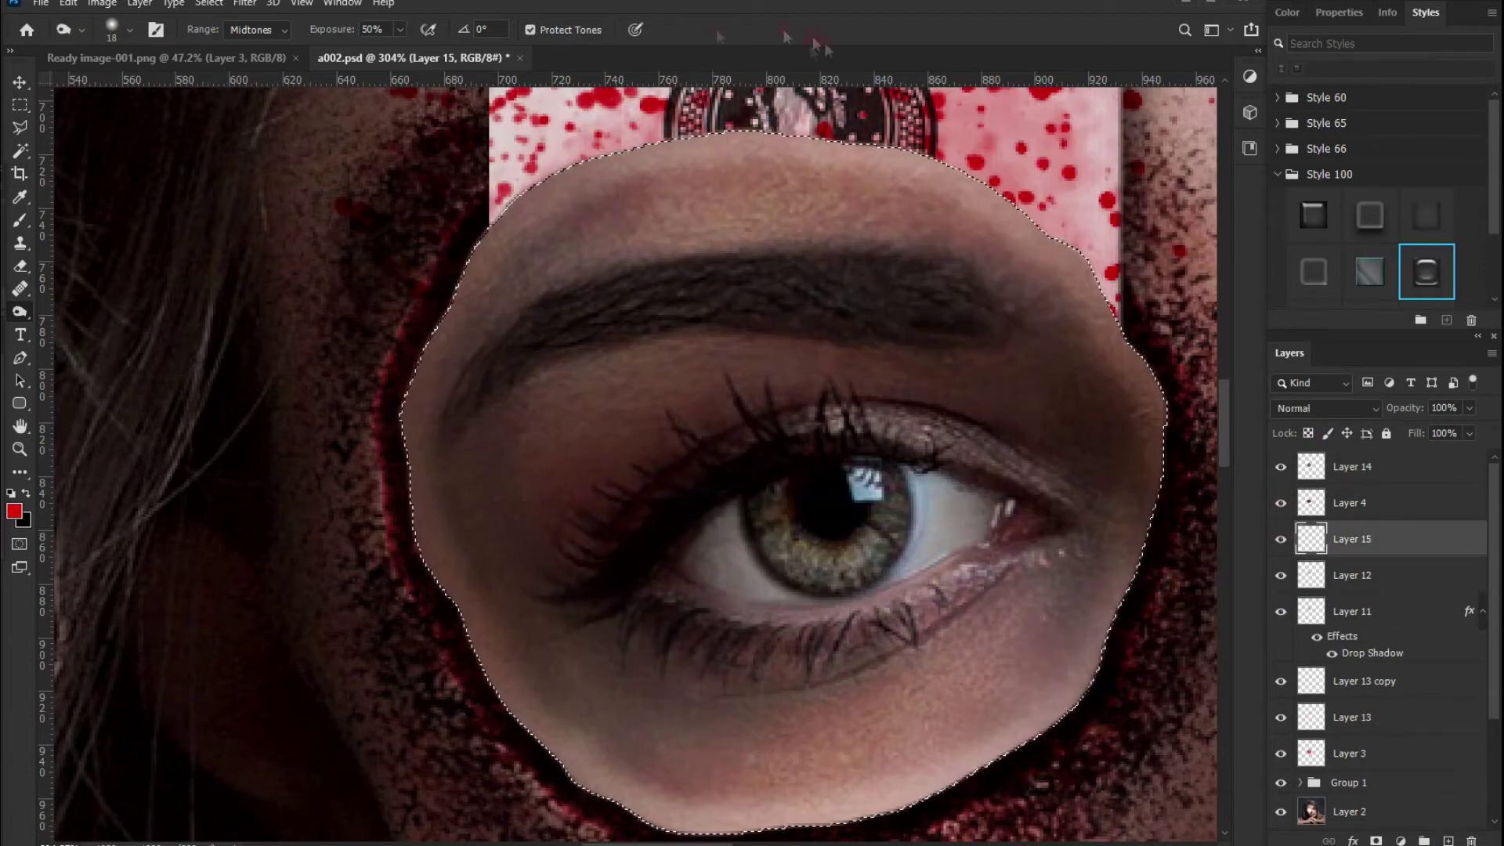
click(209, 3)
click(430, 298)
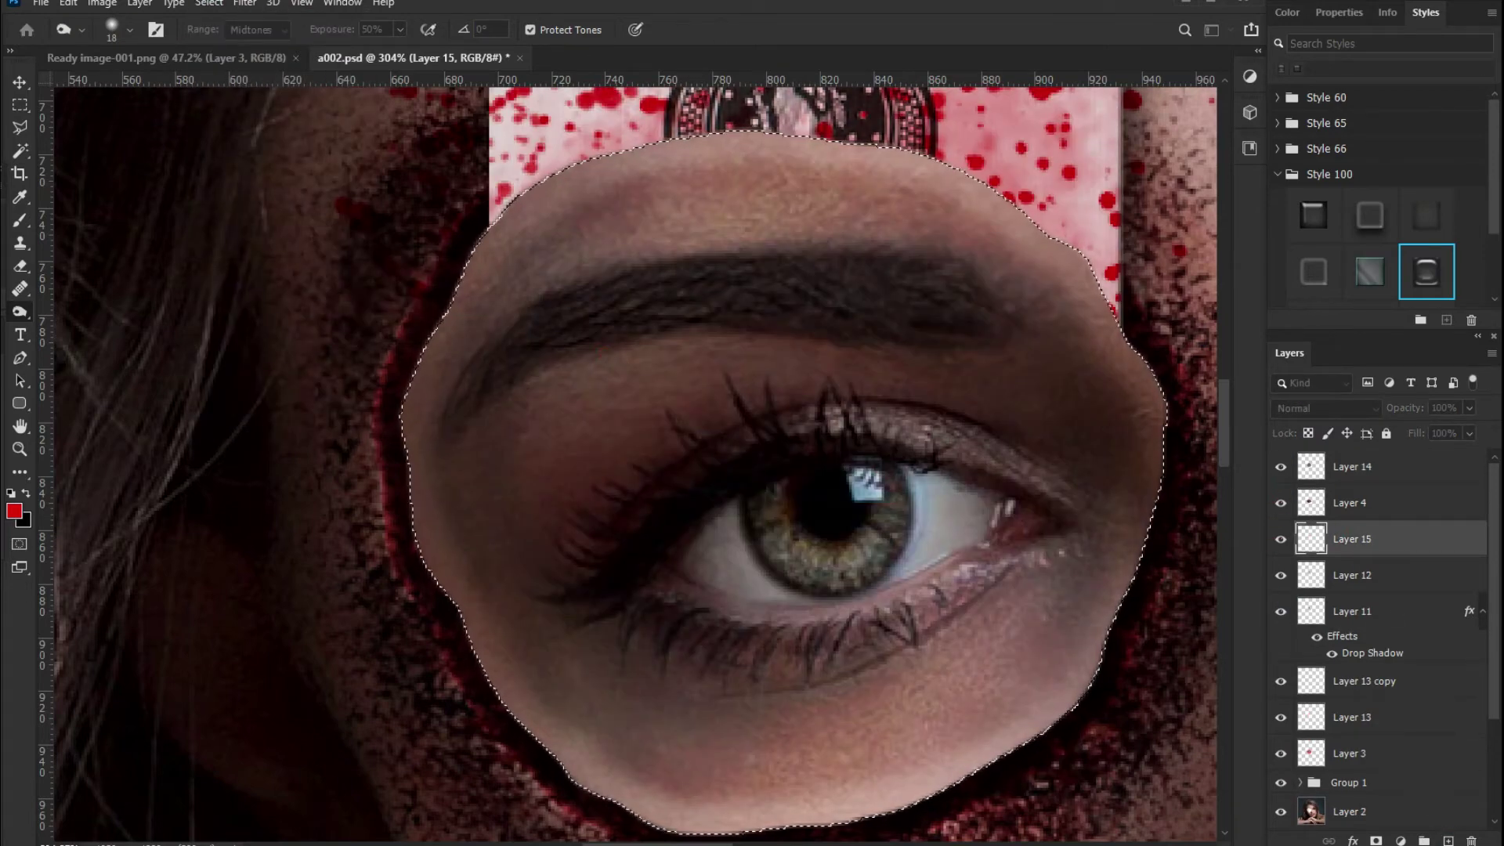
click(69, 4)
click(82, 277)
click(637, 158)
click(621, 191)
click(708, 162)
Recolour the expanded ring light pink, deselect, and lower its opacity to a faint rim
click(14, 510)
click(1037, 423)
click(1397, 394)
key(shift+alt+BackSpace)
key(ctrl+d)
scroll(842, 310, down, 5)
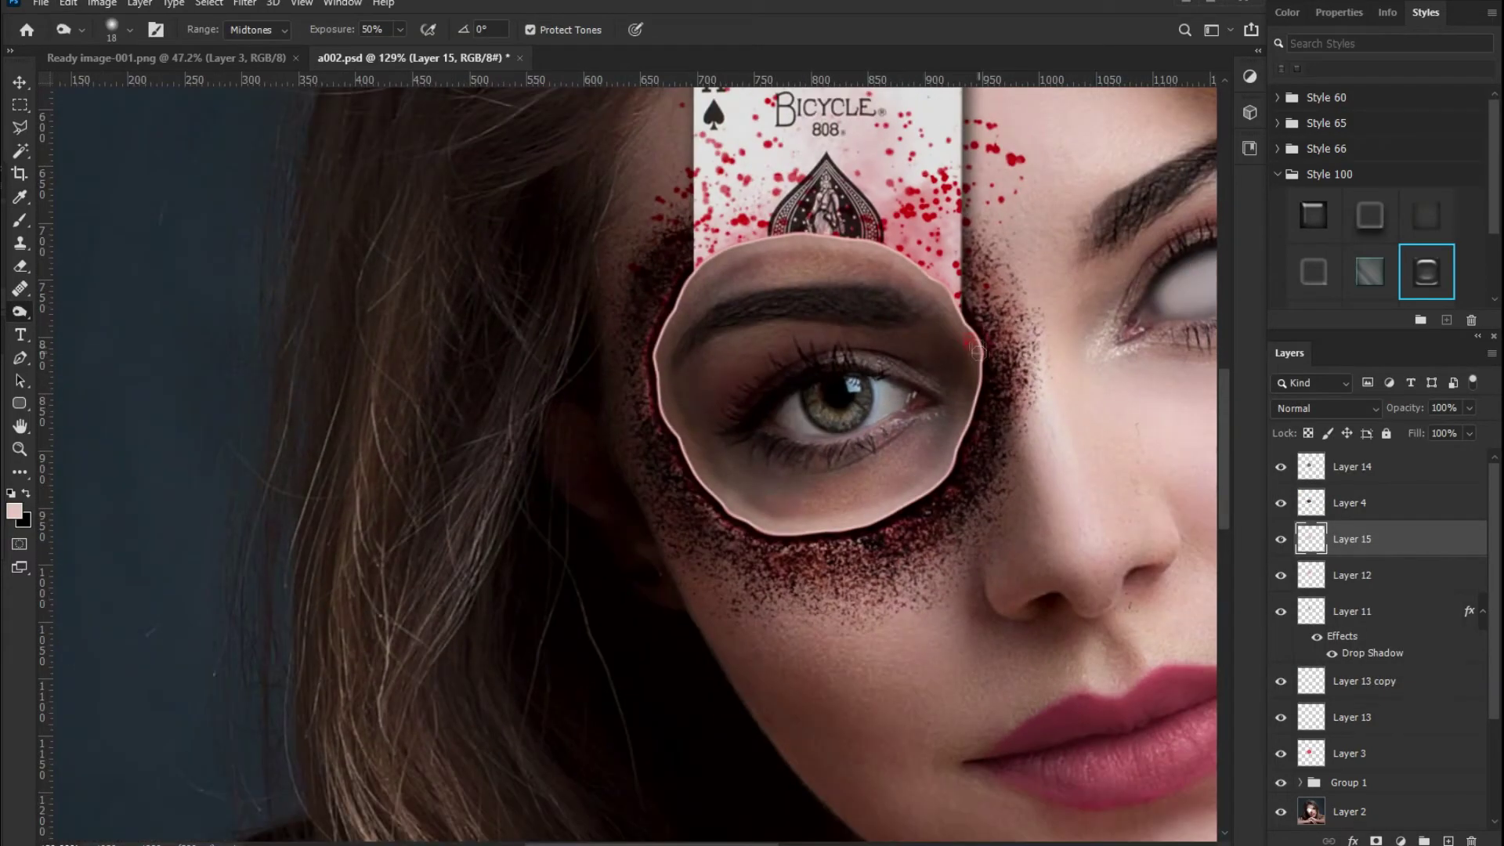
drag(1440, 430, 1446, 429)
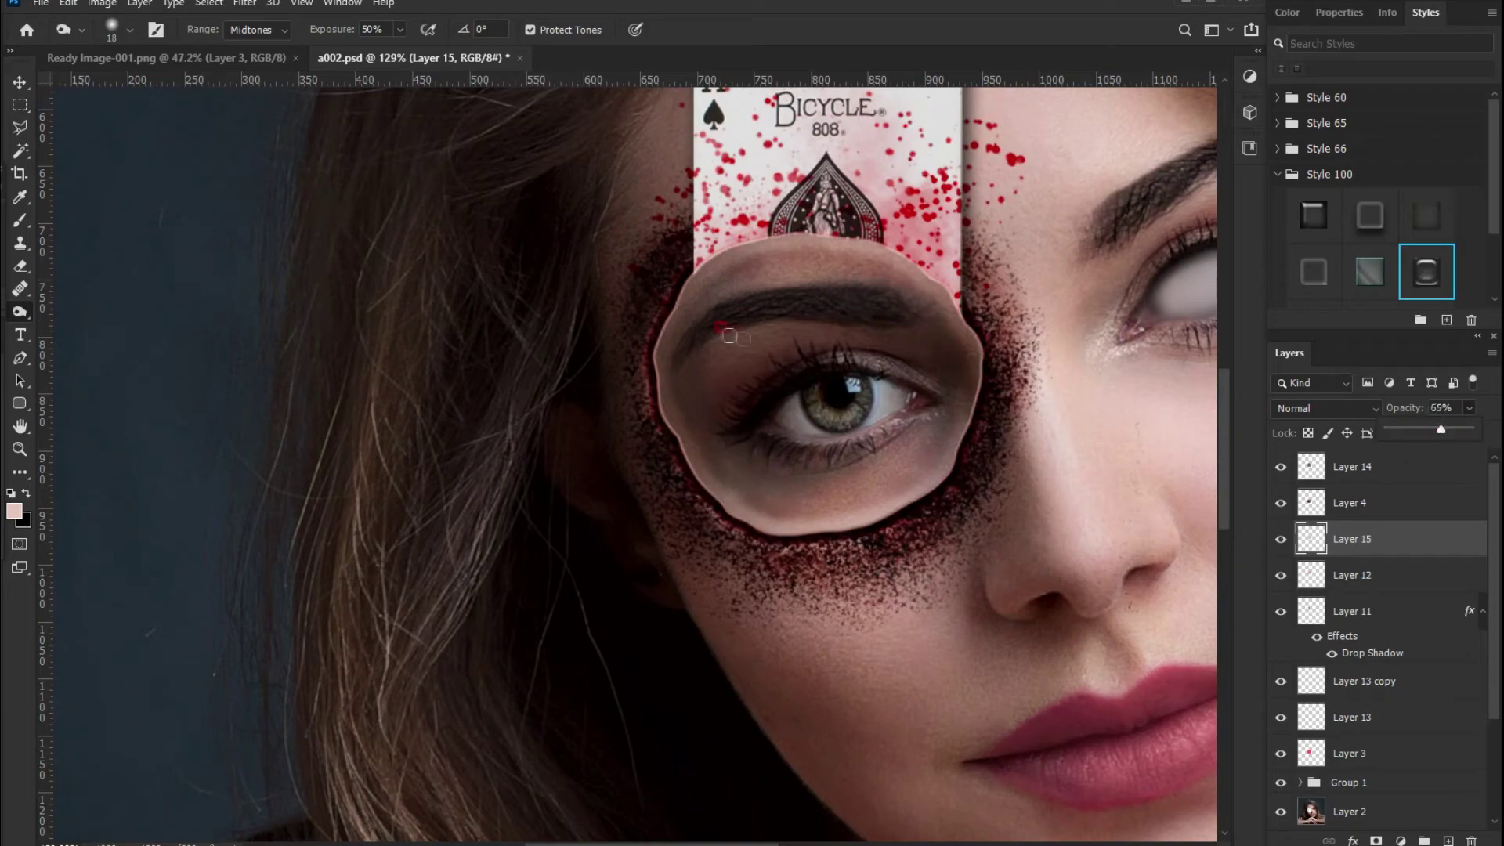
On Layer 14, burn shadows along the lower eye contour, under the lashes and upper rim
click(19, 427)
scroll(688, 379, down, 3)
scroll(688, 379, up, 3)
scroll(625, 470, up, 3)
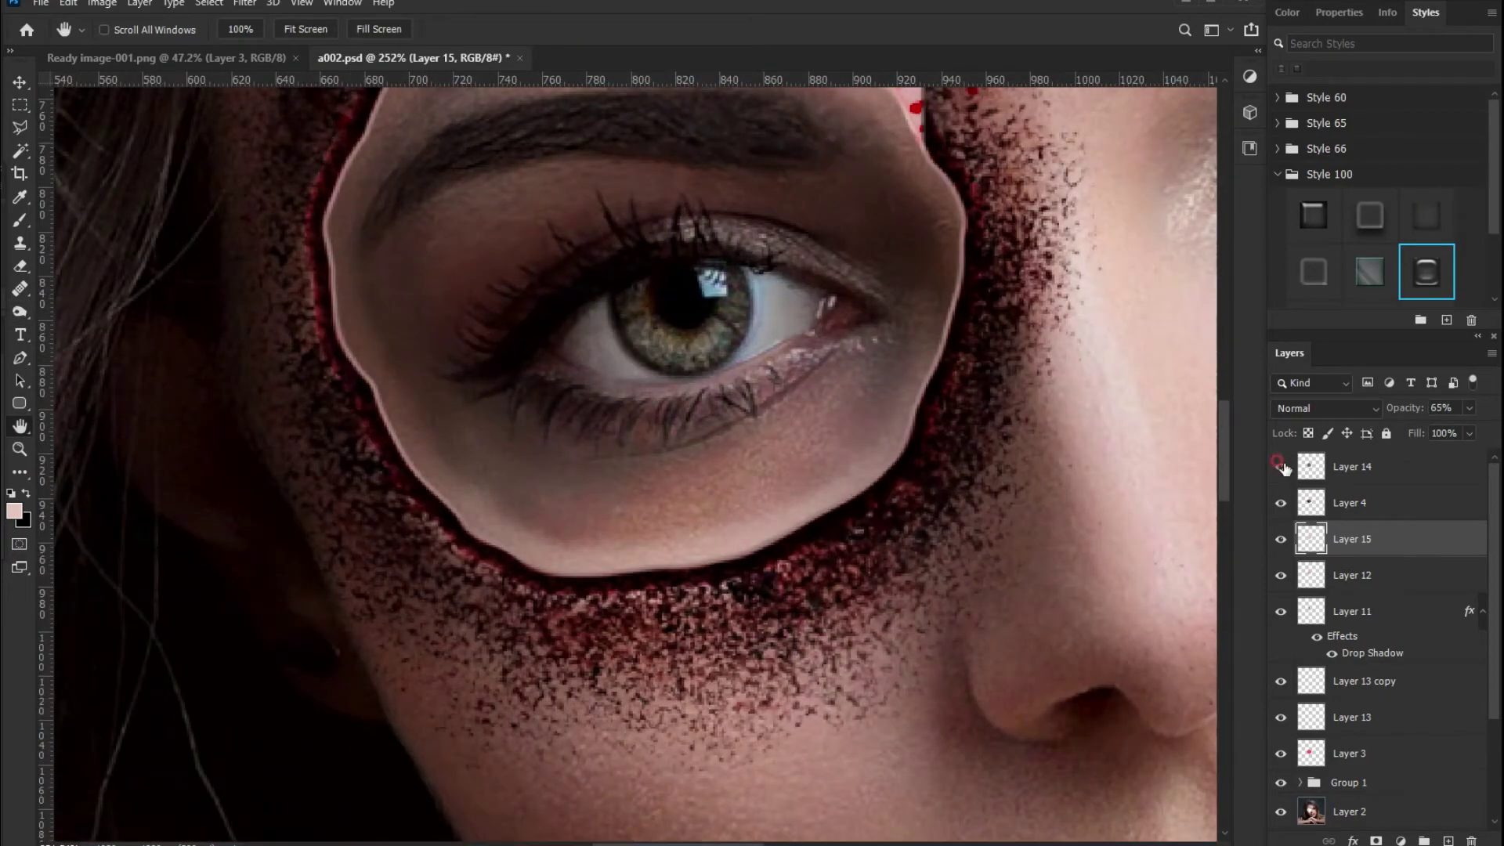
click(1375, 470)
click(19, 315)
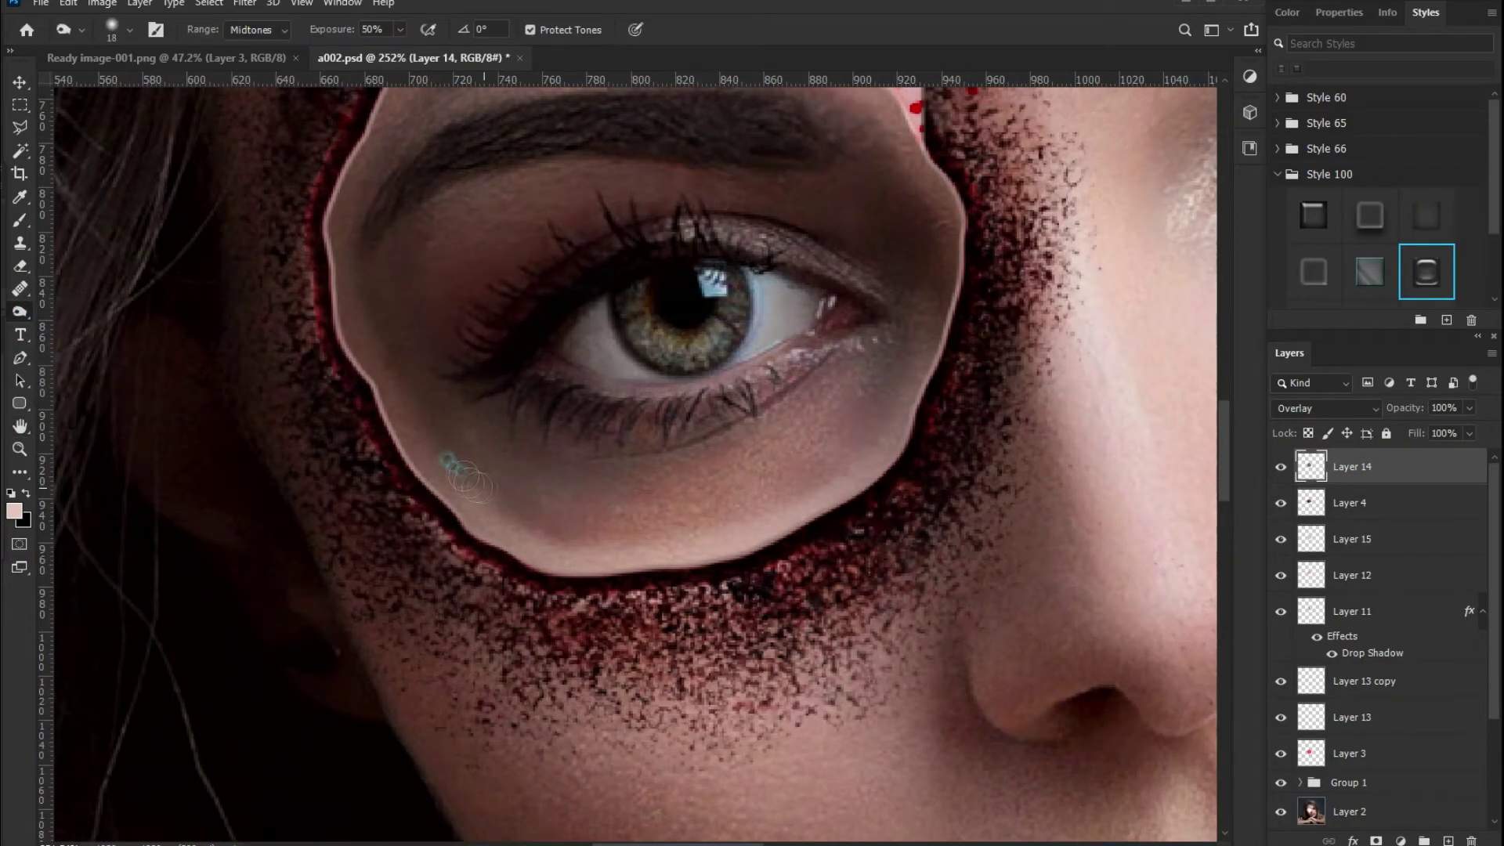
mouse_move(560, 527)
mouse_down()
mouse_move(722, 497)
mouse_move(891, 400)
mouse_up()
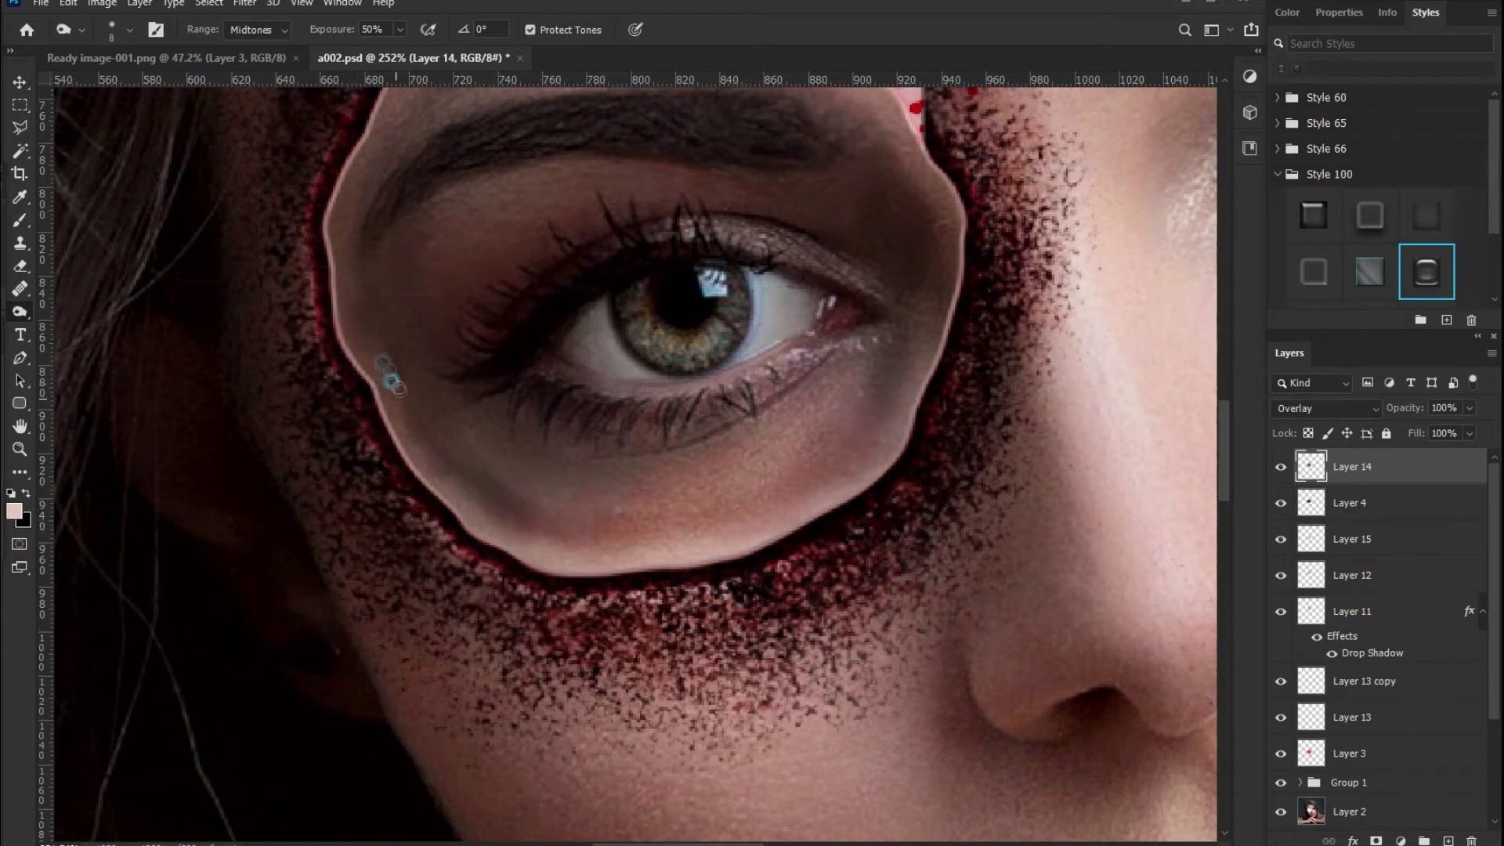
mouse_move(399, 397)
mouse_down()
mouse_move(495, 458)
mouse_move(487, 242)
mouse_move(784, 353)
mouse_move(501, 345)
mouse_up()
key(bracketright)
mouse_move(415, 396)
mouse_down()
mouse_move(580, 486)
mouse_move(595, 337)
mouse_move(392, 270)
mouse_move(415, 351)
mouse_up()
Make the eye's Layer 4 active and open Liquify on it
scroll(415, 397, down, 3)
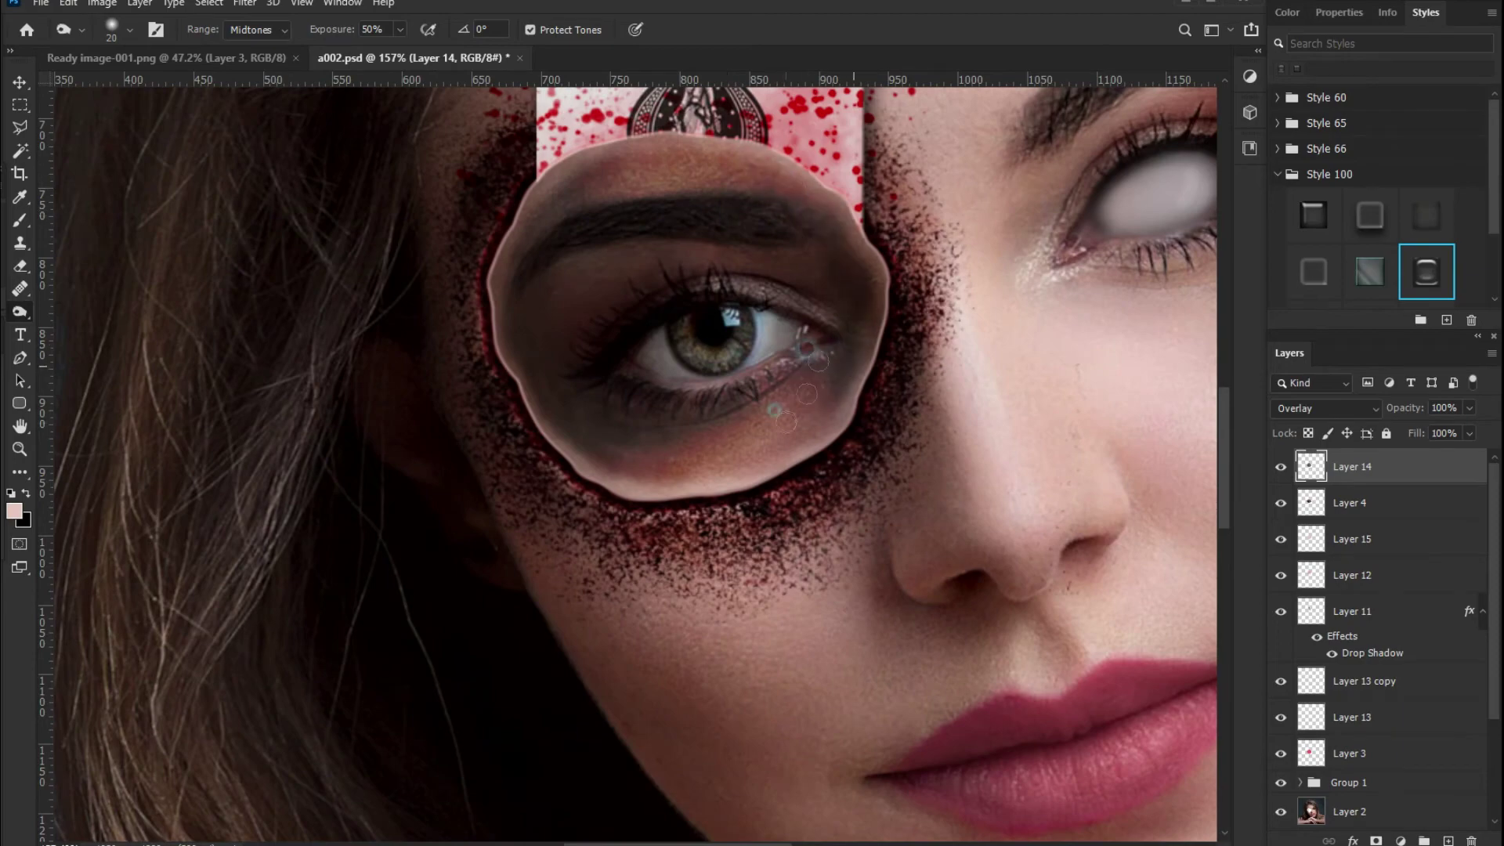
scroll(540, 705, down, 3)
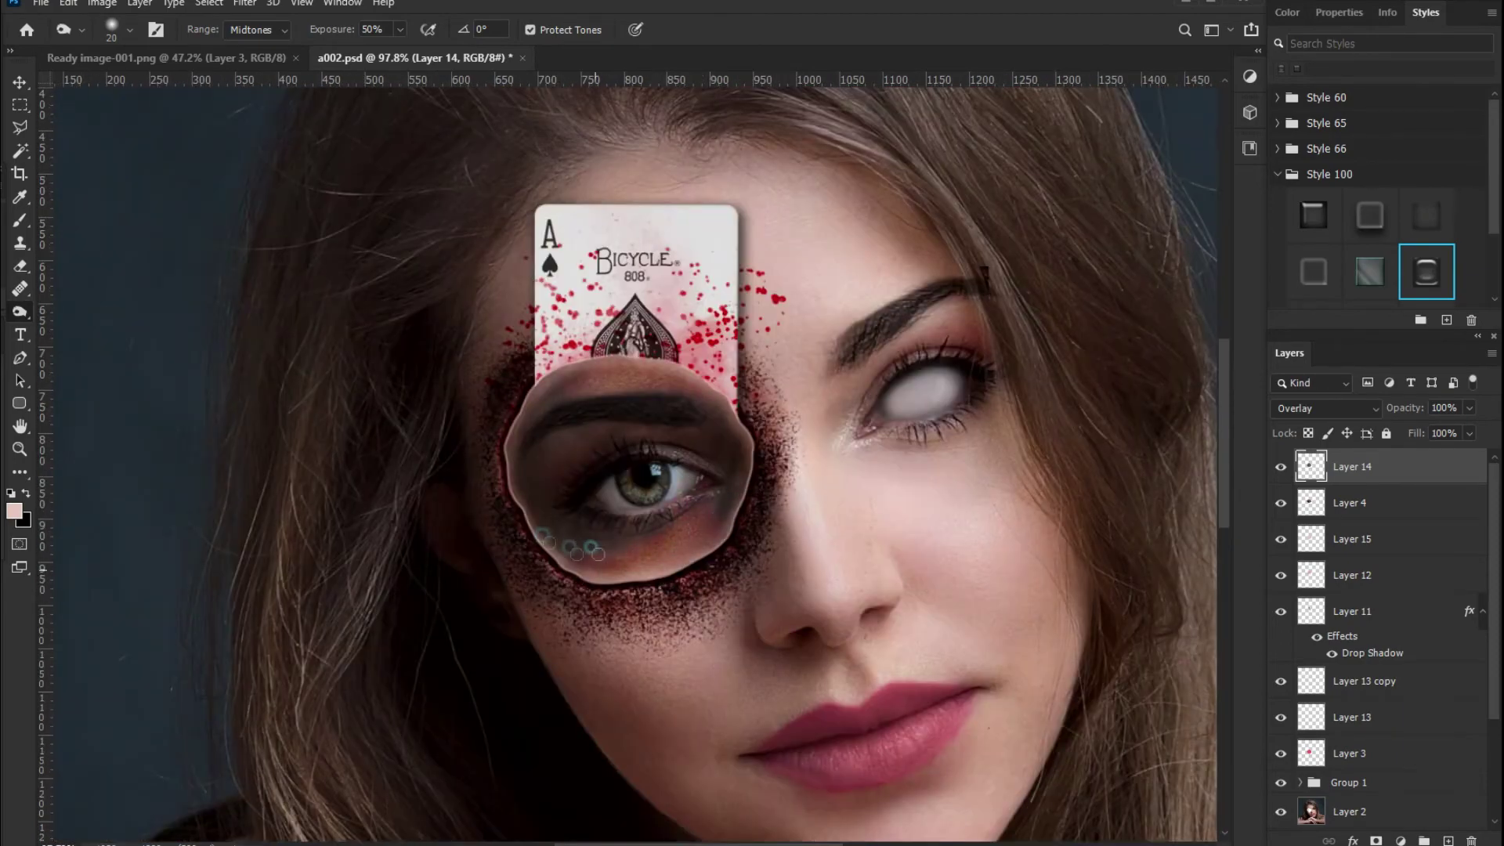
click(1332, 539)
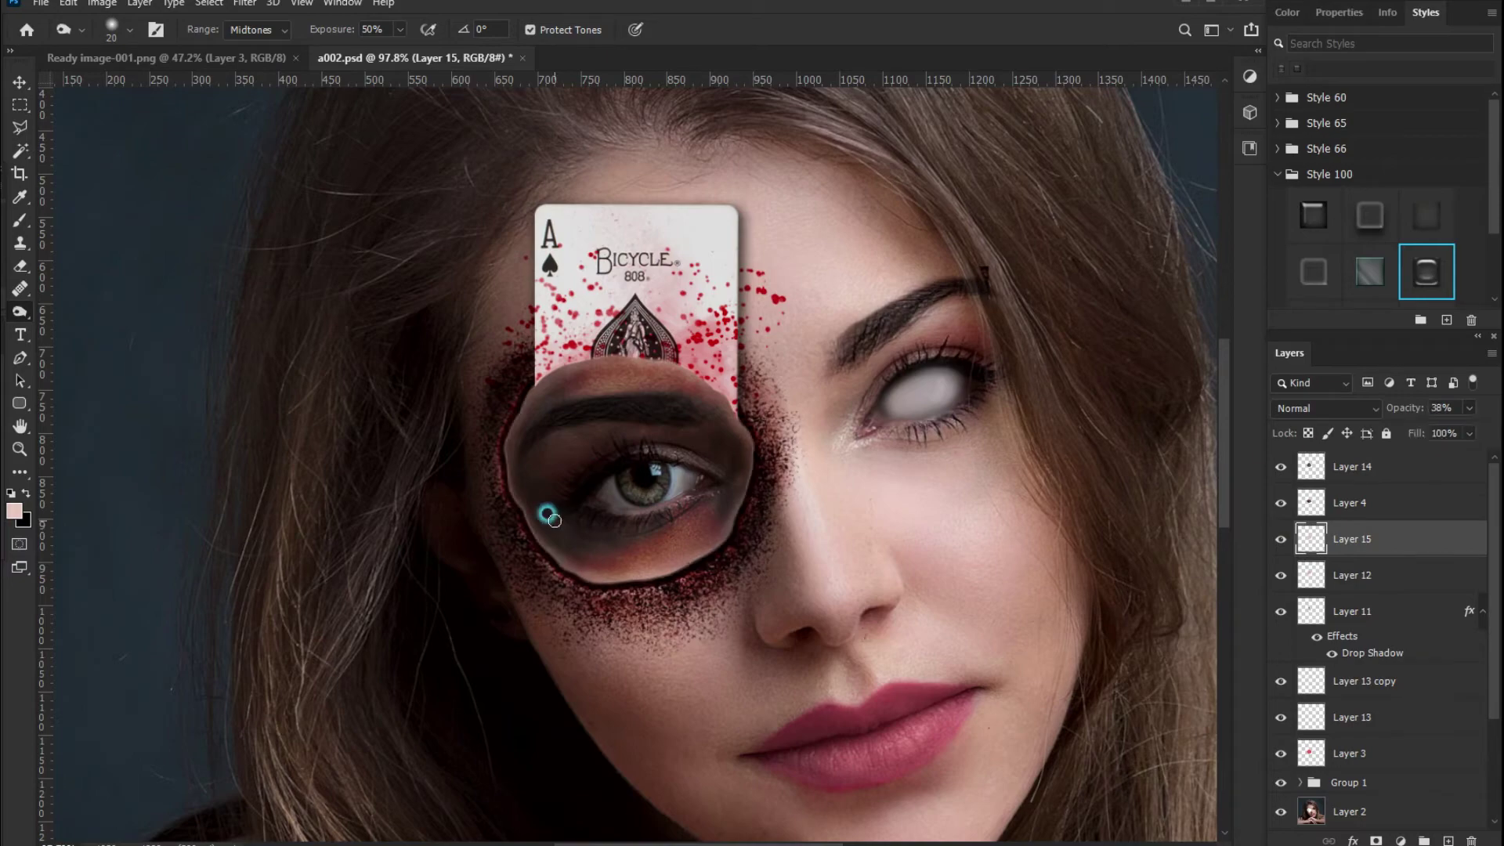
key(alt+bracketright)
key(alt+bracketright)
scroll(880, 399, up, 2)
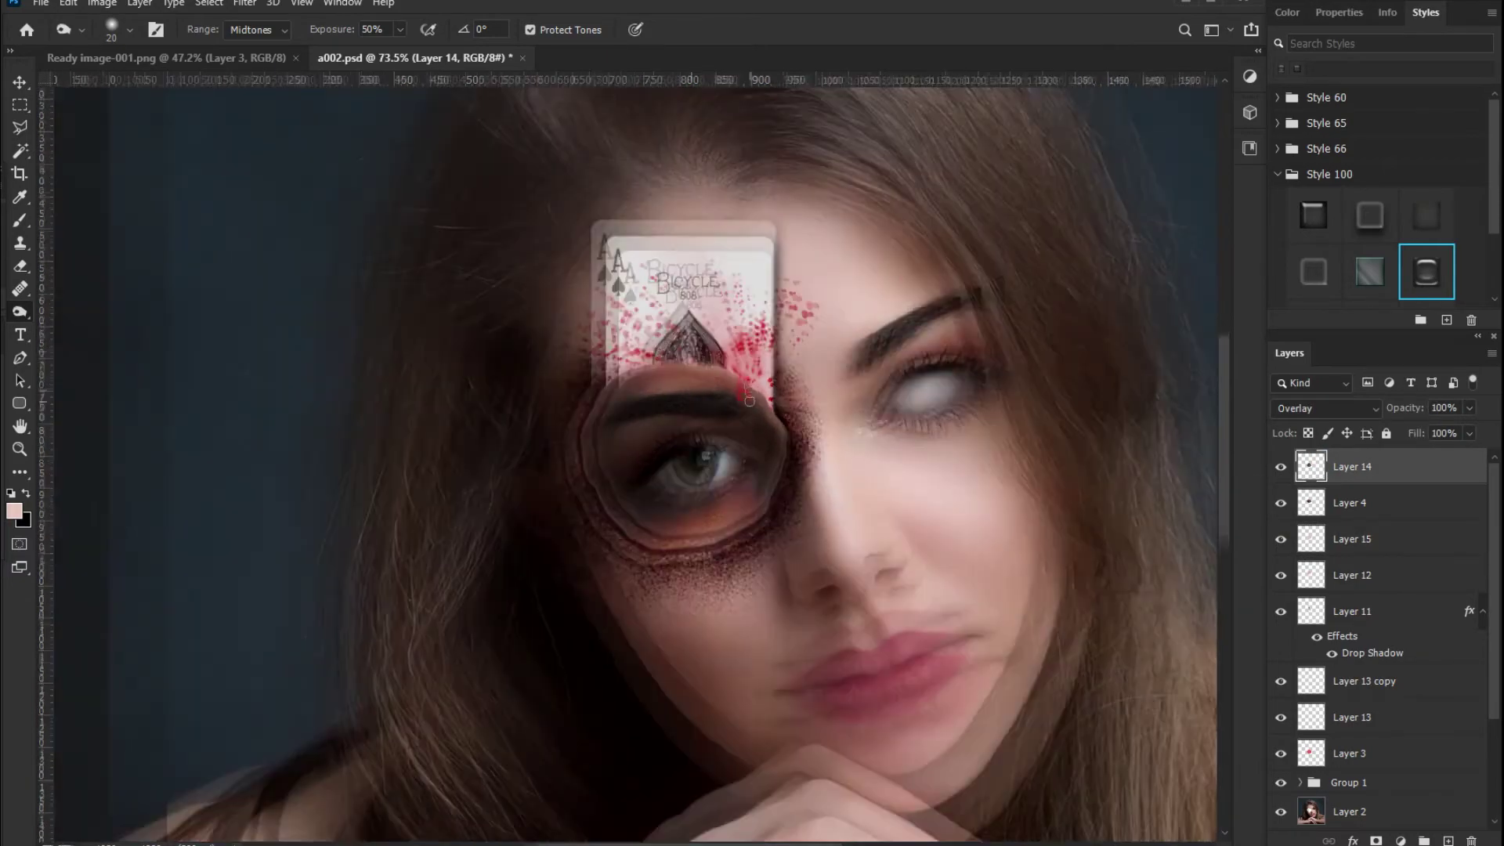
key(alt+bracketleft)
scroll(615, 488, down, 2)
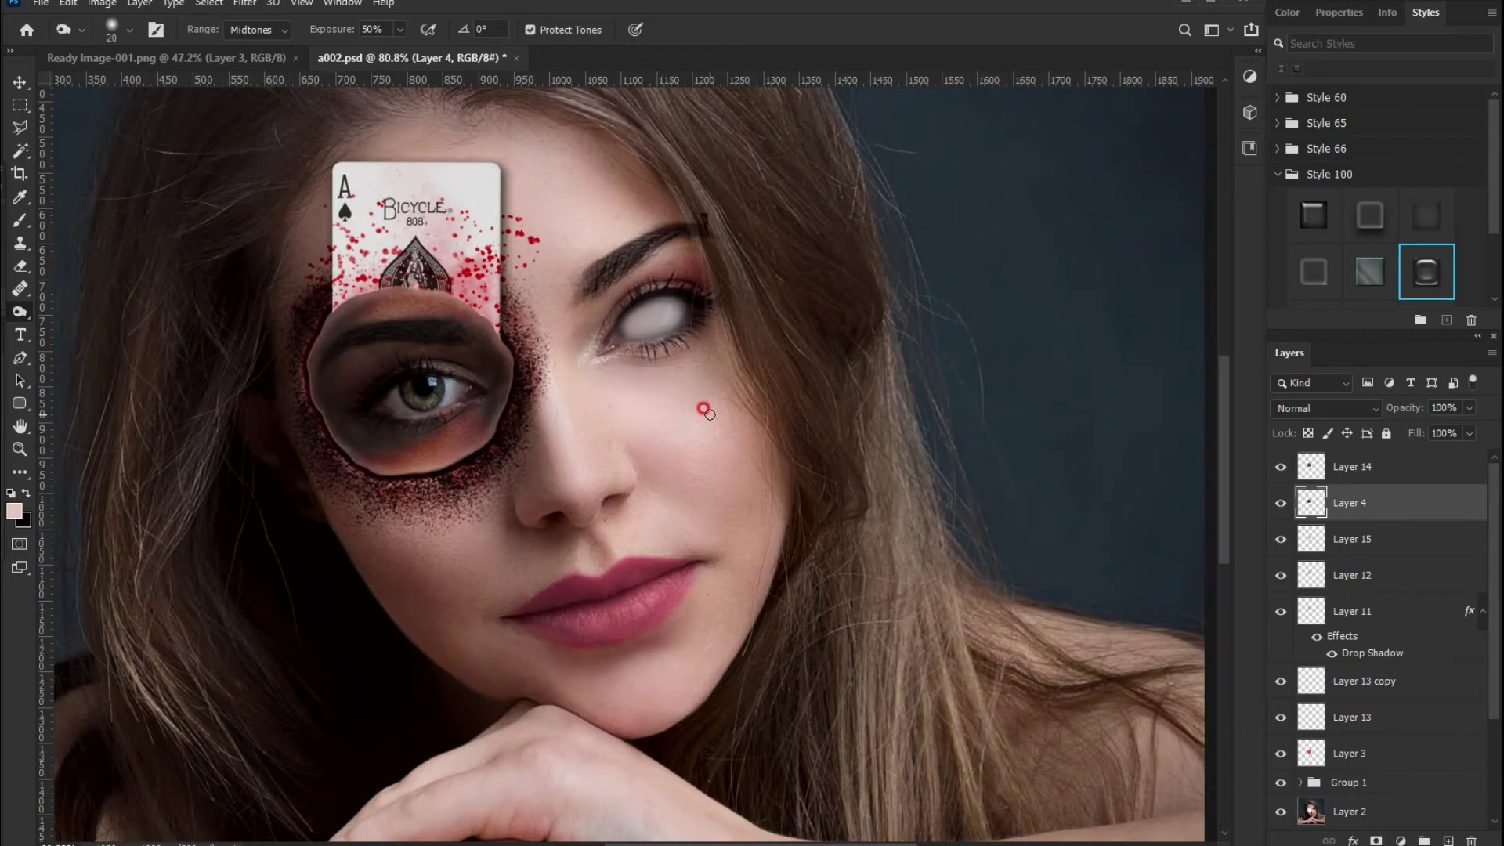
key(ctrl+shift+x)
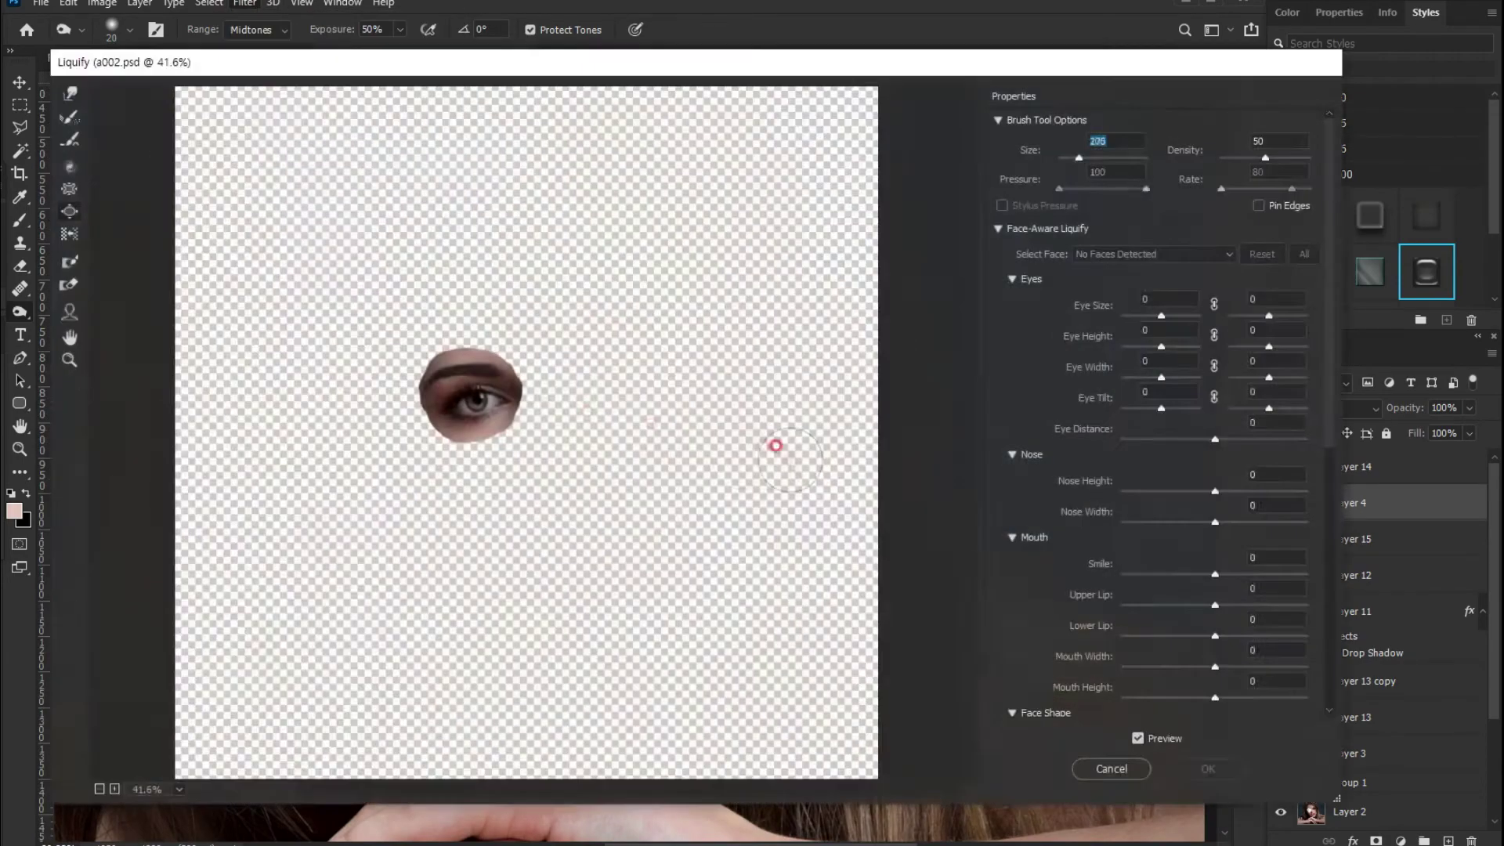
Bloat the pupil, then paint black over the iris and its highlights
click(458, 390)
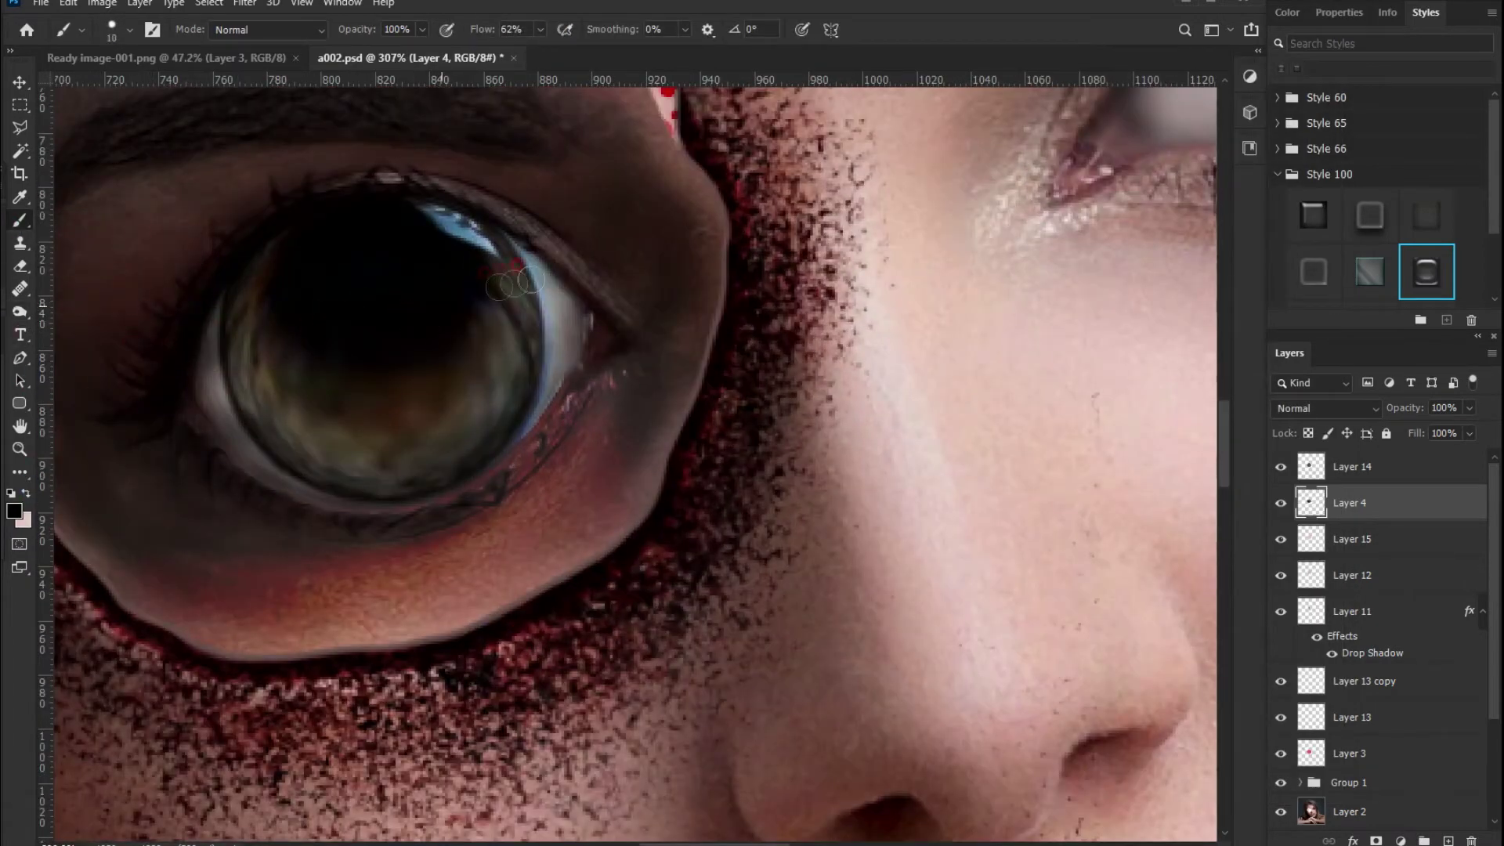
key(bracketright)
mouse_move(439, 329)
mouse_down()
mouse_move(538, 303)
mouse_move(528, 286)
mouse_move(523, 364)
mouse_move(530, 322)
mouse_move(251, 303)
mouse_move(228, 403)
mouse_move(470, 416)
mouse_move(295, 251)
mouse_move(463, 410)
mouse_move(441, 420)
mouse_move(430, 462)
mouse_move(403, 435)
mouse_up()
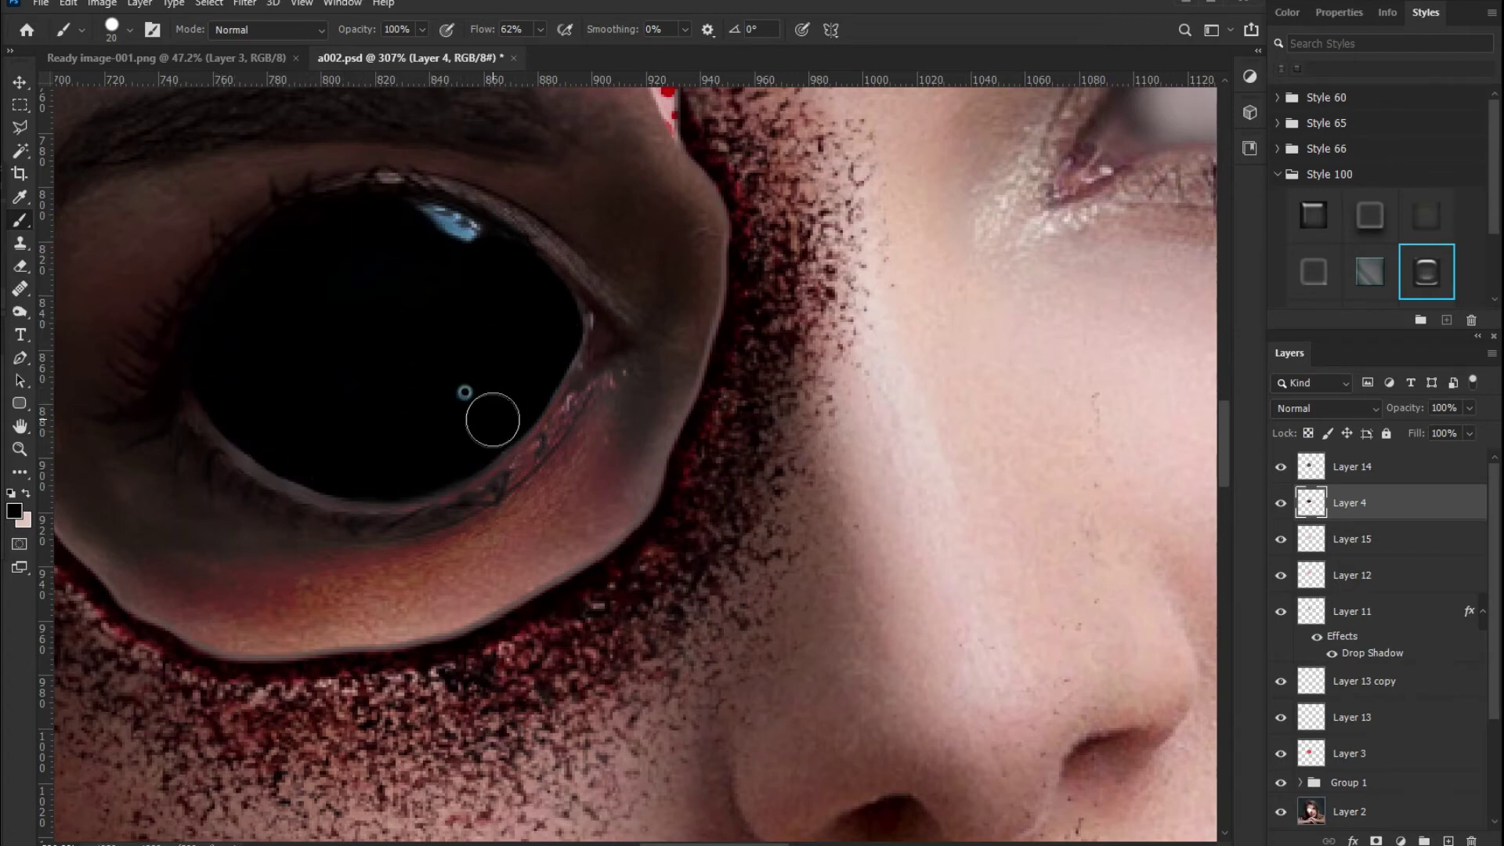
drag(427, 235, 478, 227)
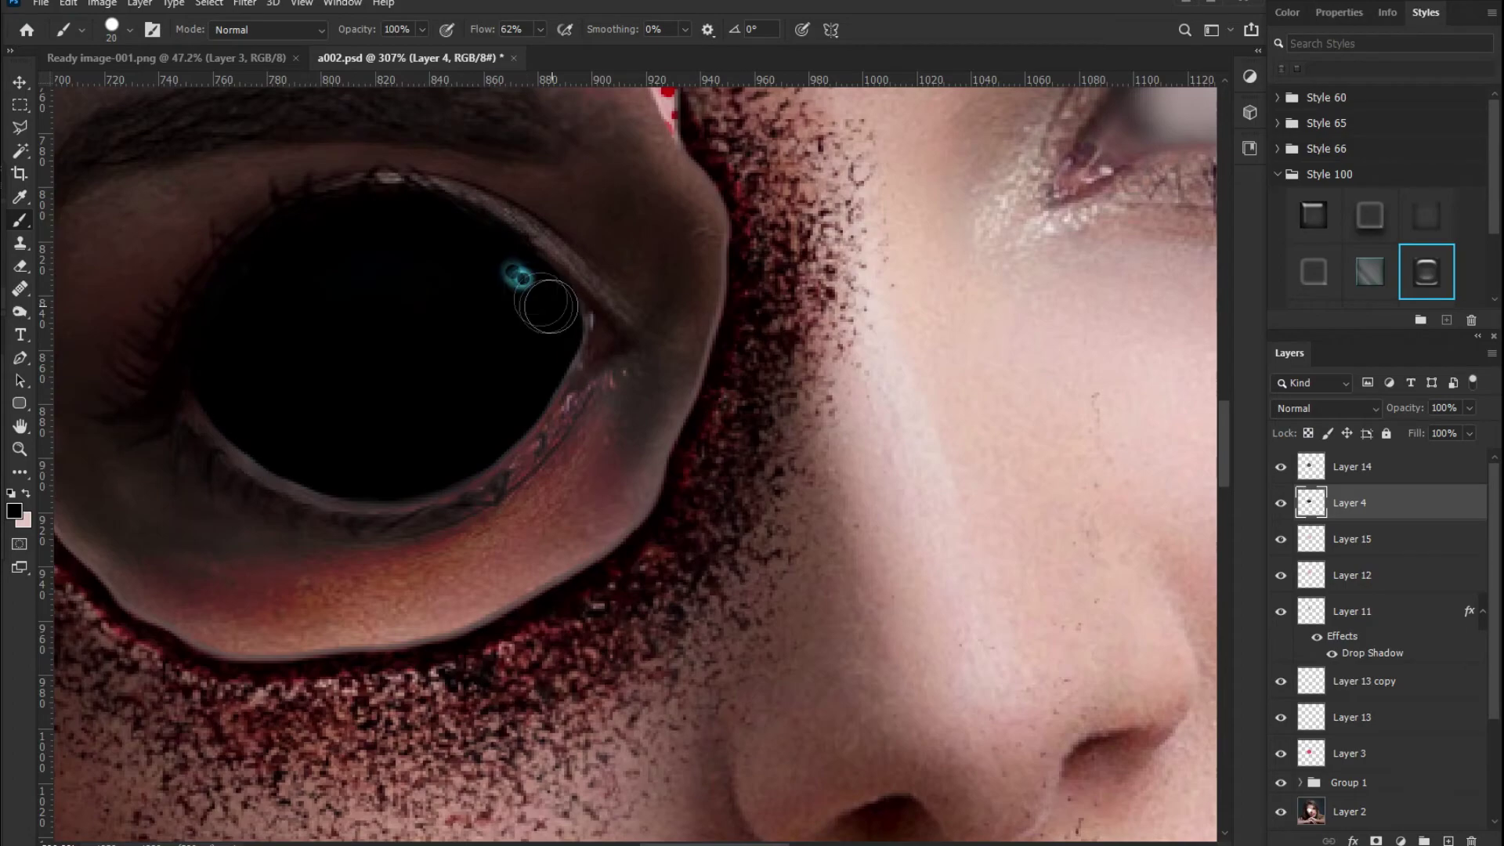
In the Ready image document, marquee the right eyeball with a rectangle
scroll(407, 321, down, 3)
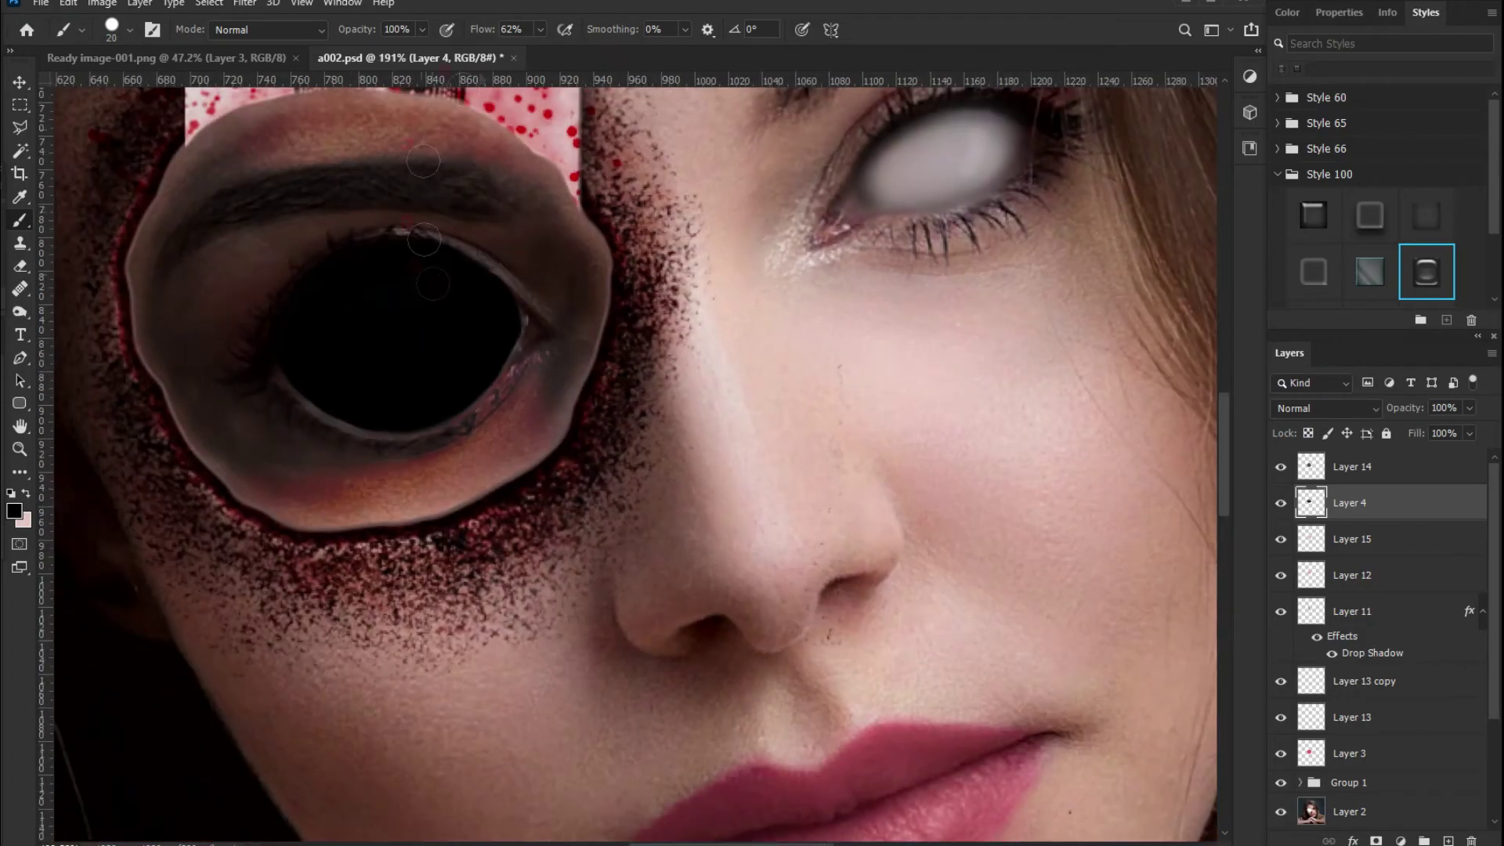
click(165, 57)
scroll(548, 392, up, 3)
click(19, 105)
drag(857, 233, 1067, 427)
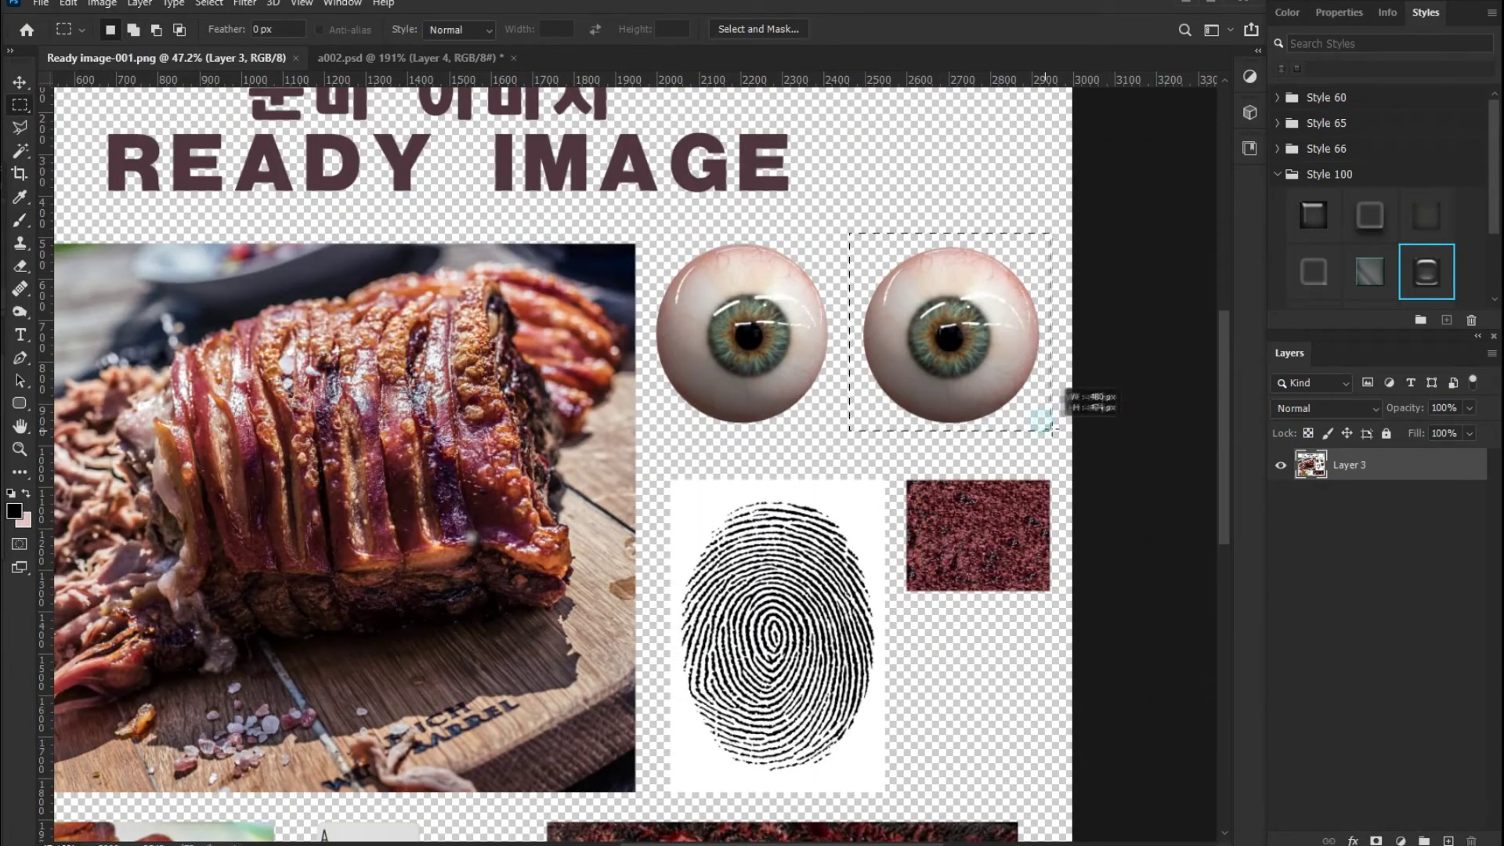
On a new layer, paint black over the right eyeball's rim and white
scroll(1067, 404, up, 5)
key(ctrl+shift+alt+n)
click(20, 220)
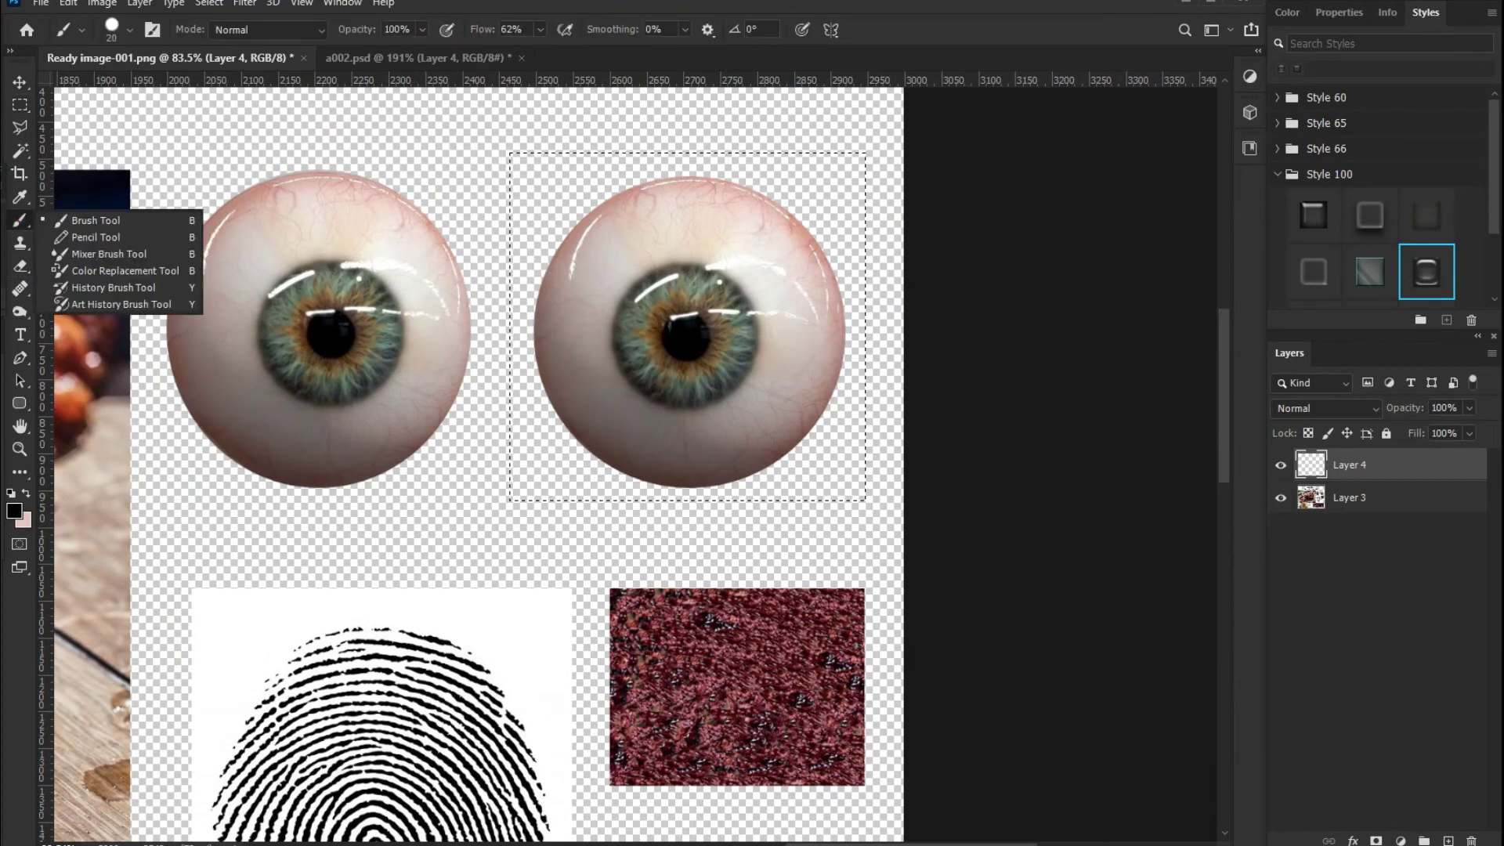
click(95, 220)
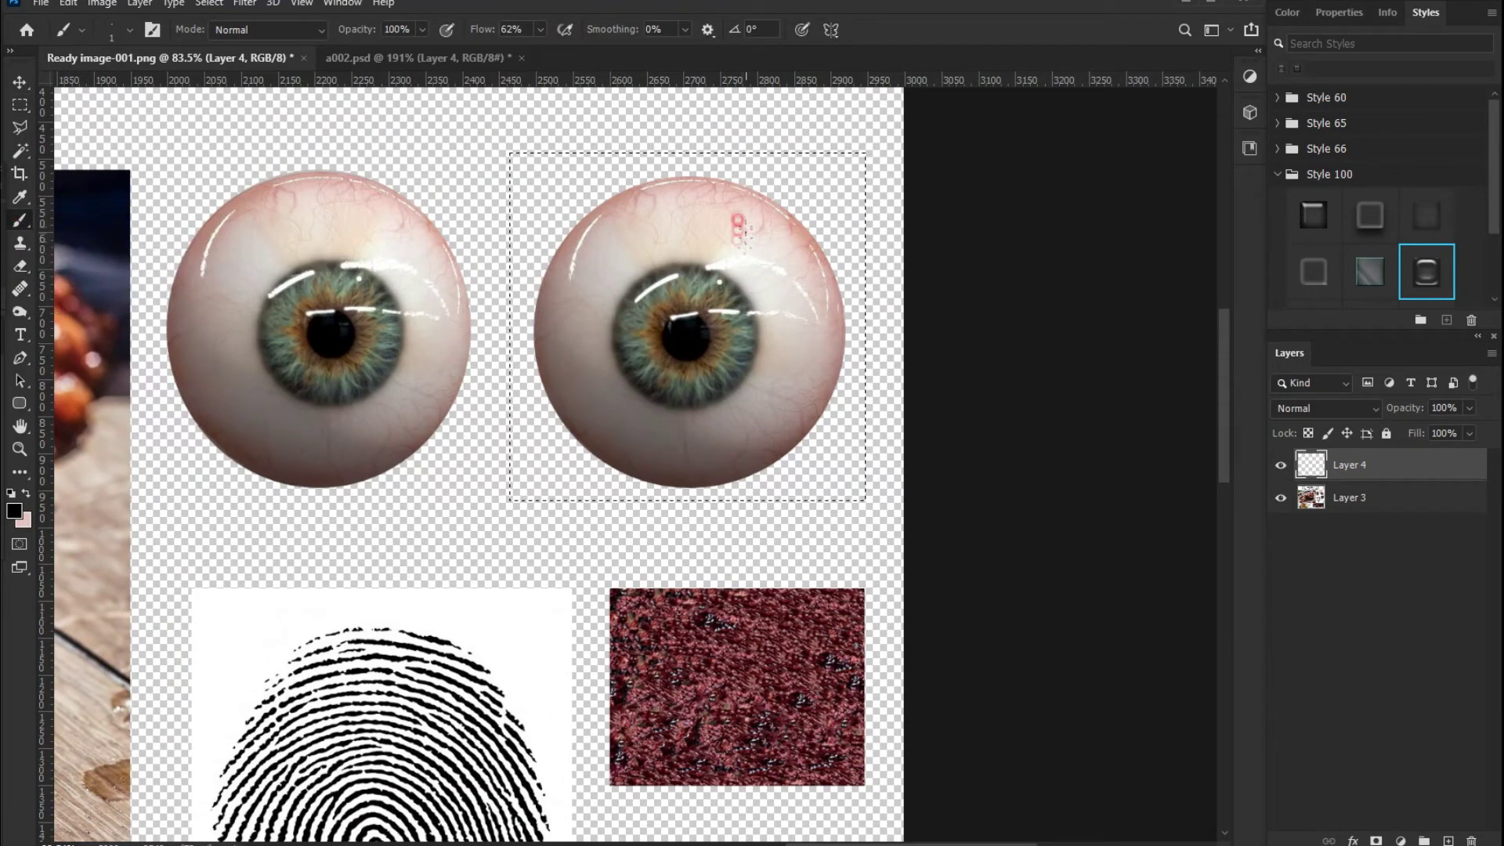
mouse_move(771, 195)
mouse_down()
mouse_move(842, 423)
mouse_move(541, 298)
mouse_move(850, 360)
mouse_move(494, 310)
mouse_move(541, 235)
mouse_move(705, 196)
mouse_move(564, 439)
mouse_move(827, 298)
mouse_move(706, 204)
mouse_move(539, 518)
mouse_up()
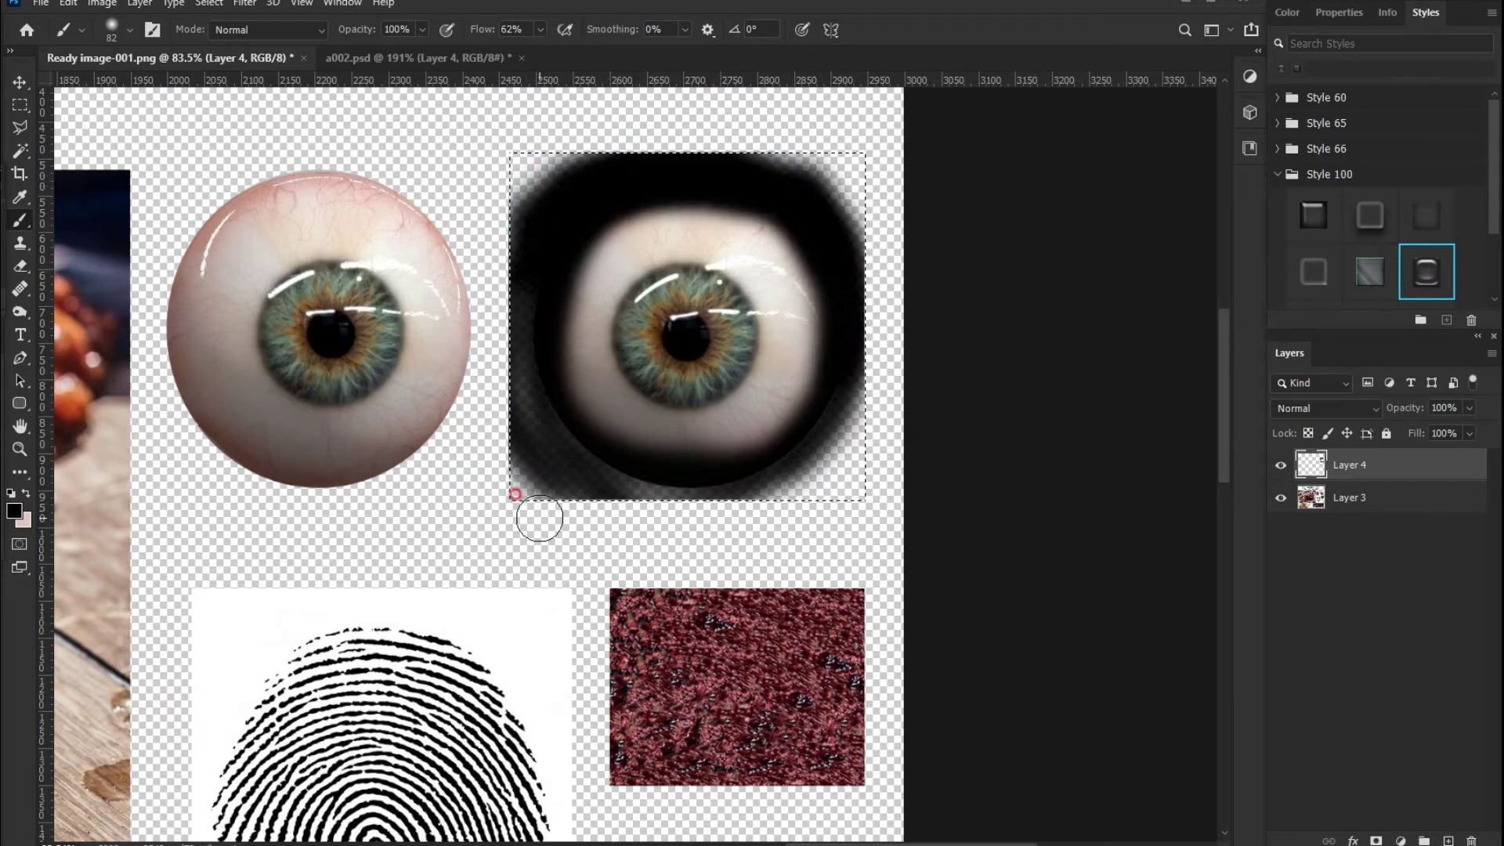
key(bracketright)
key(bracketright)
key(bracketright)
key(bracketright)
key(bracketright)
key(bracketright)
key(bracketleft)
key(bracketleft)
key(bracketleft)
key(bracketleft)
key(bracketleft)
mouse_move(846, 235)
mouse_down()
mouse_move(791, 502)
mouse_move(799, 196)
mouse_up()
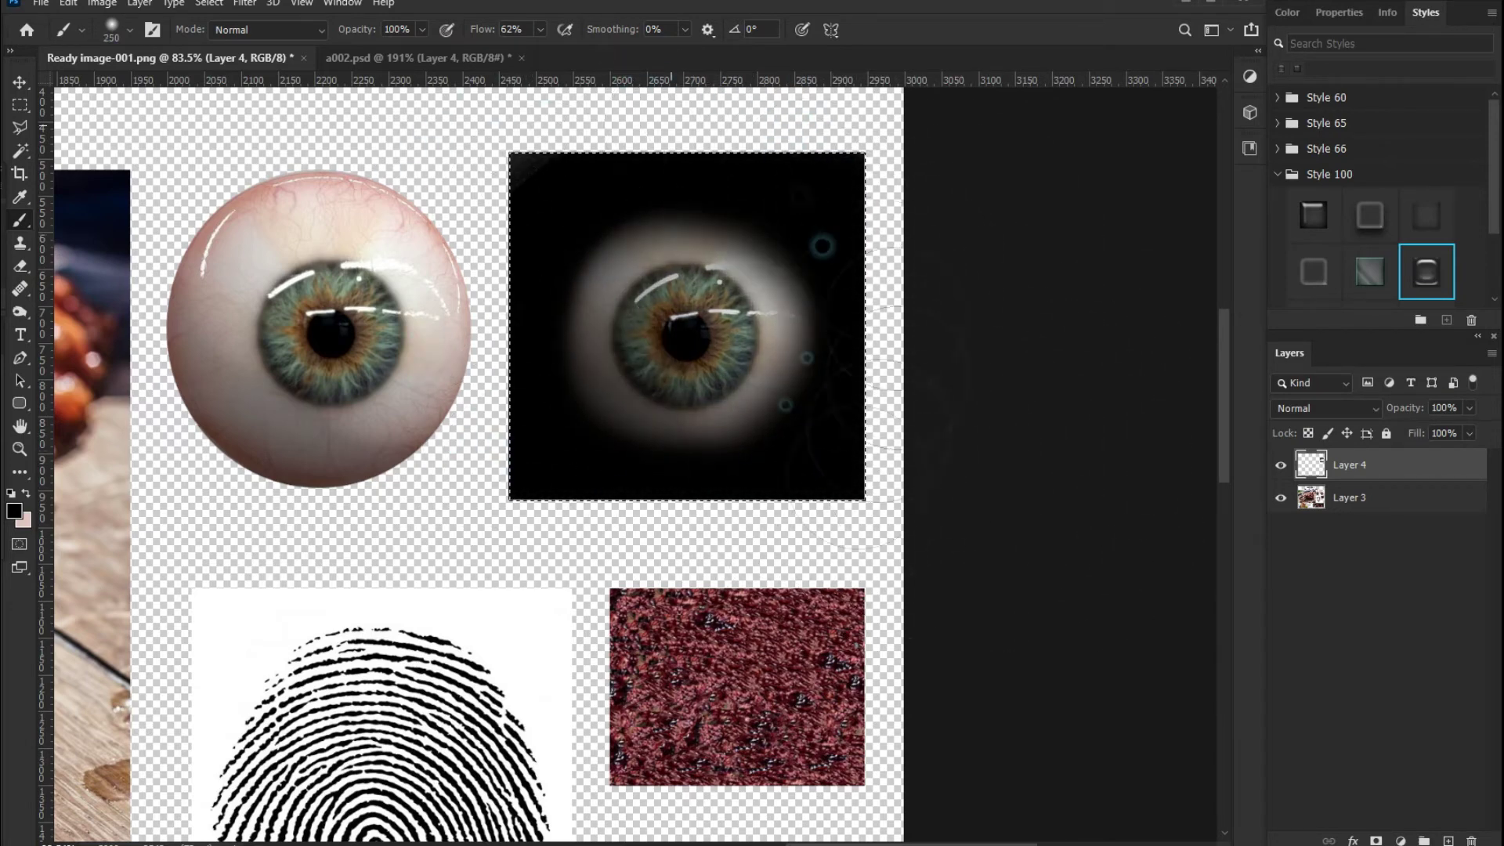
Try erasing the black paint, undo the erasures, then delete the painted layer
click(32, 271)
click(118, 259)
drag(626, 272, 699, 345)
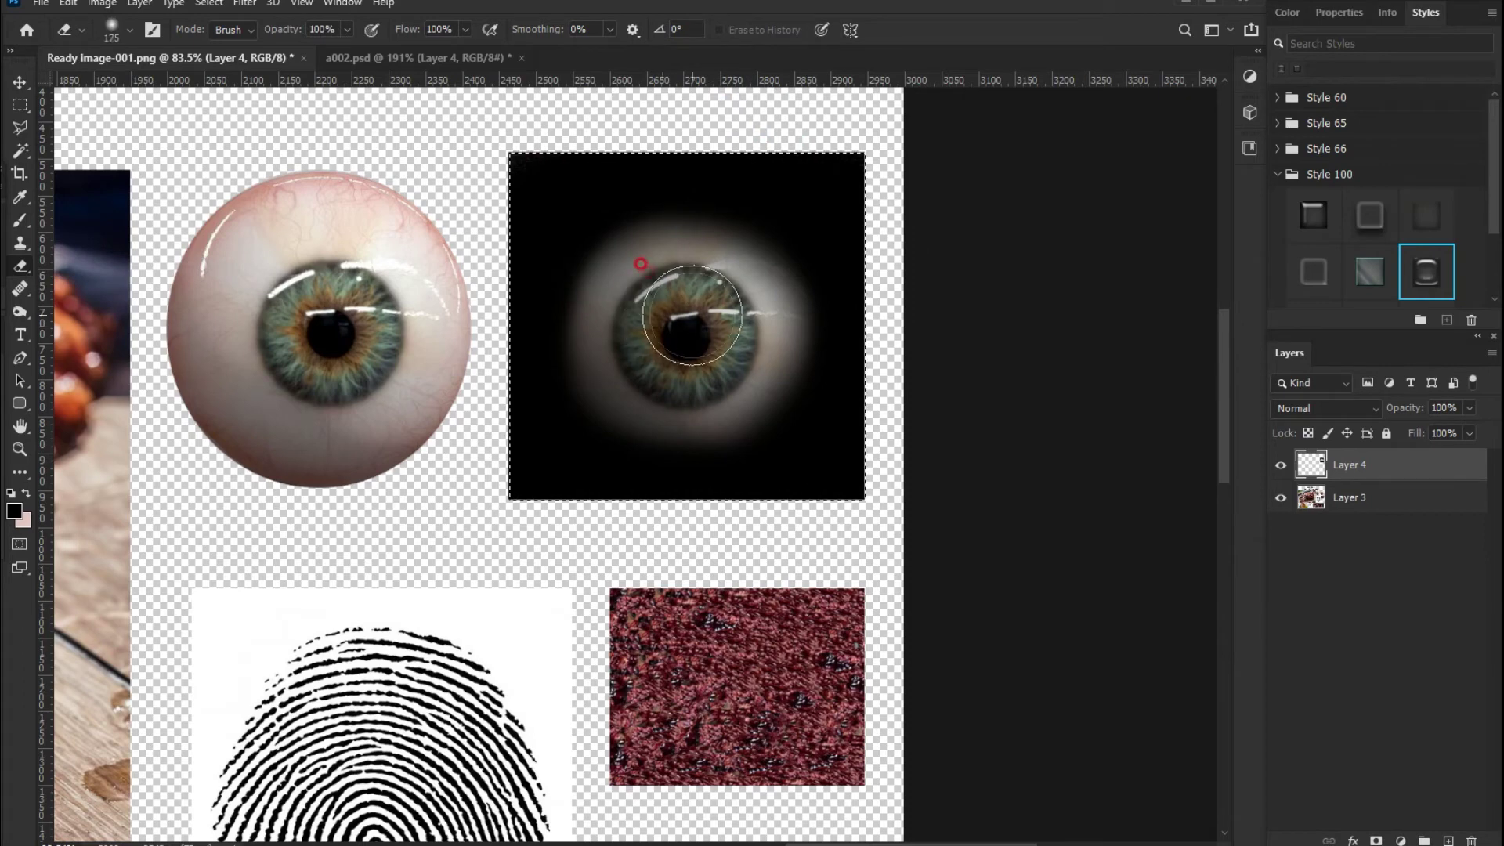
key(bracketright)
key(bracketright)
drag(755, 285, 708, 327)
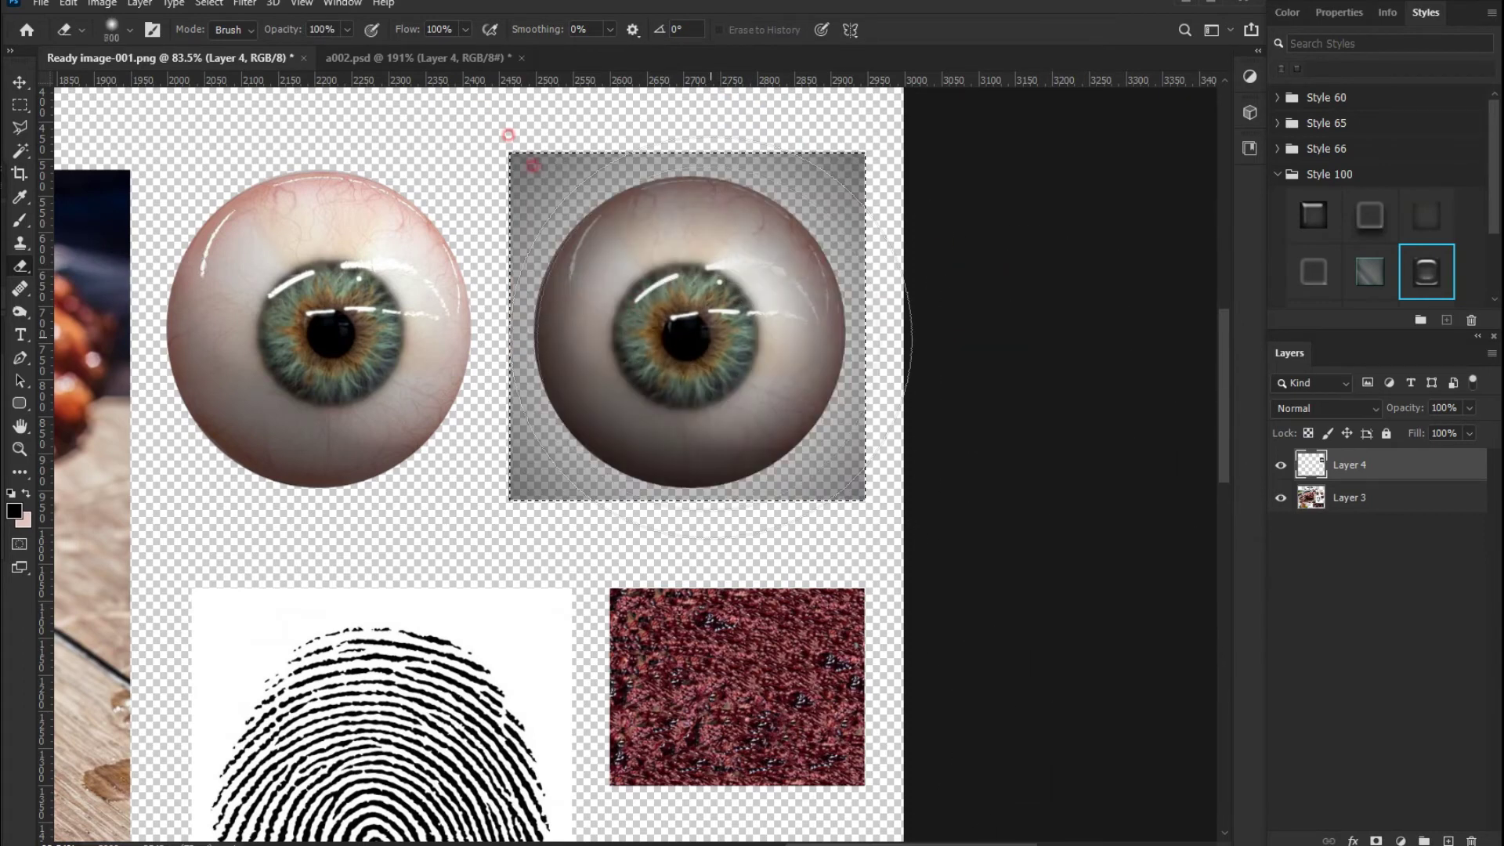
key(ctrl+z)
key(bracketleft)
key(ctrl+z)
key(bracketleft)
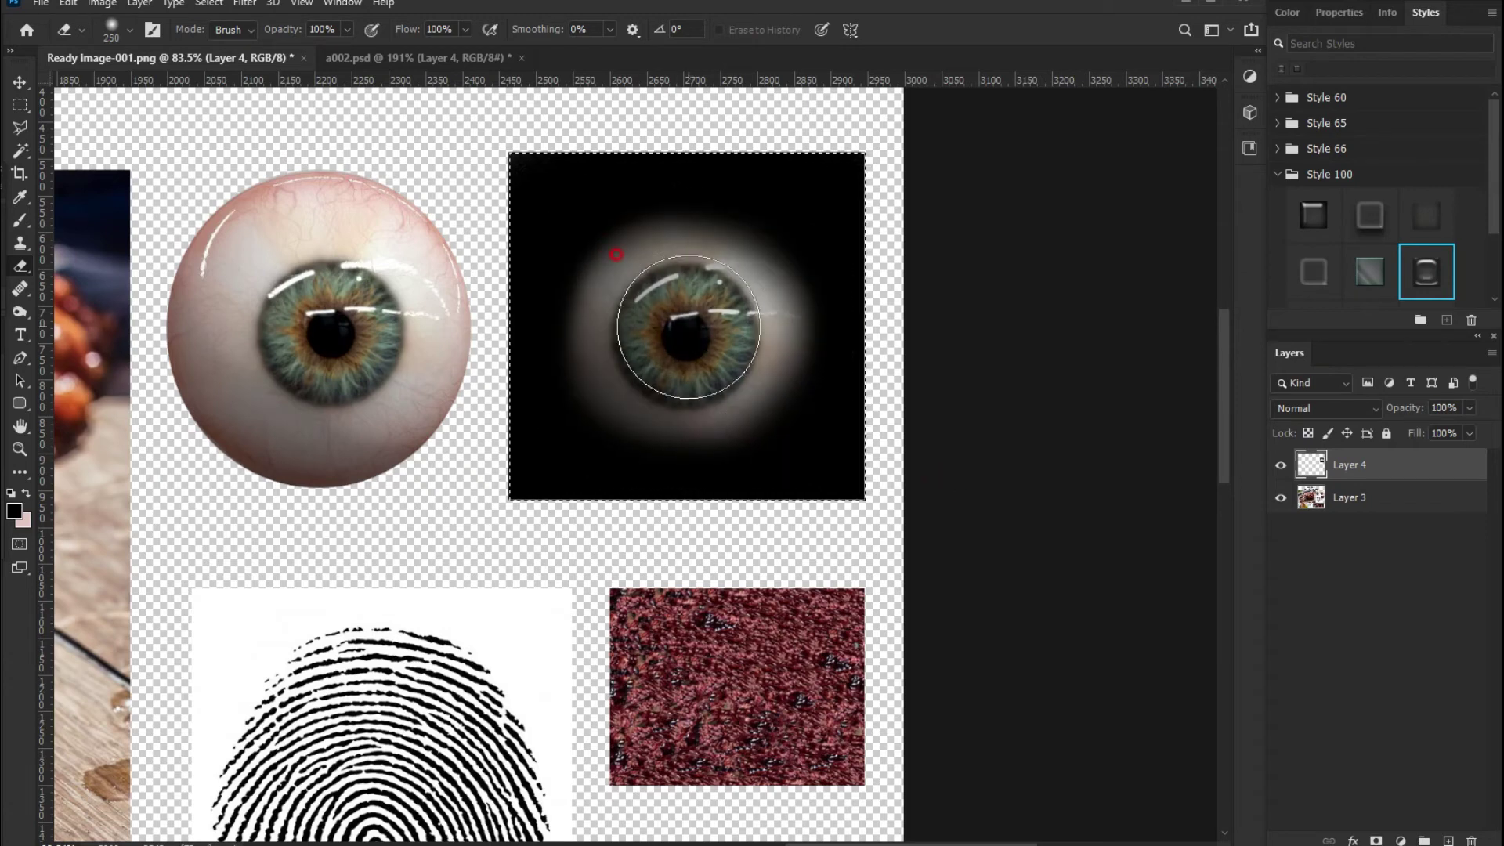
key(Delete)
Make Layer 3 active and undo the earlier paste into the portrait
ctrl+click(1324, 476)
key(ctrl+alt+z)
key(ctrl+alt+z)
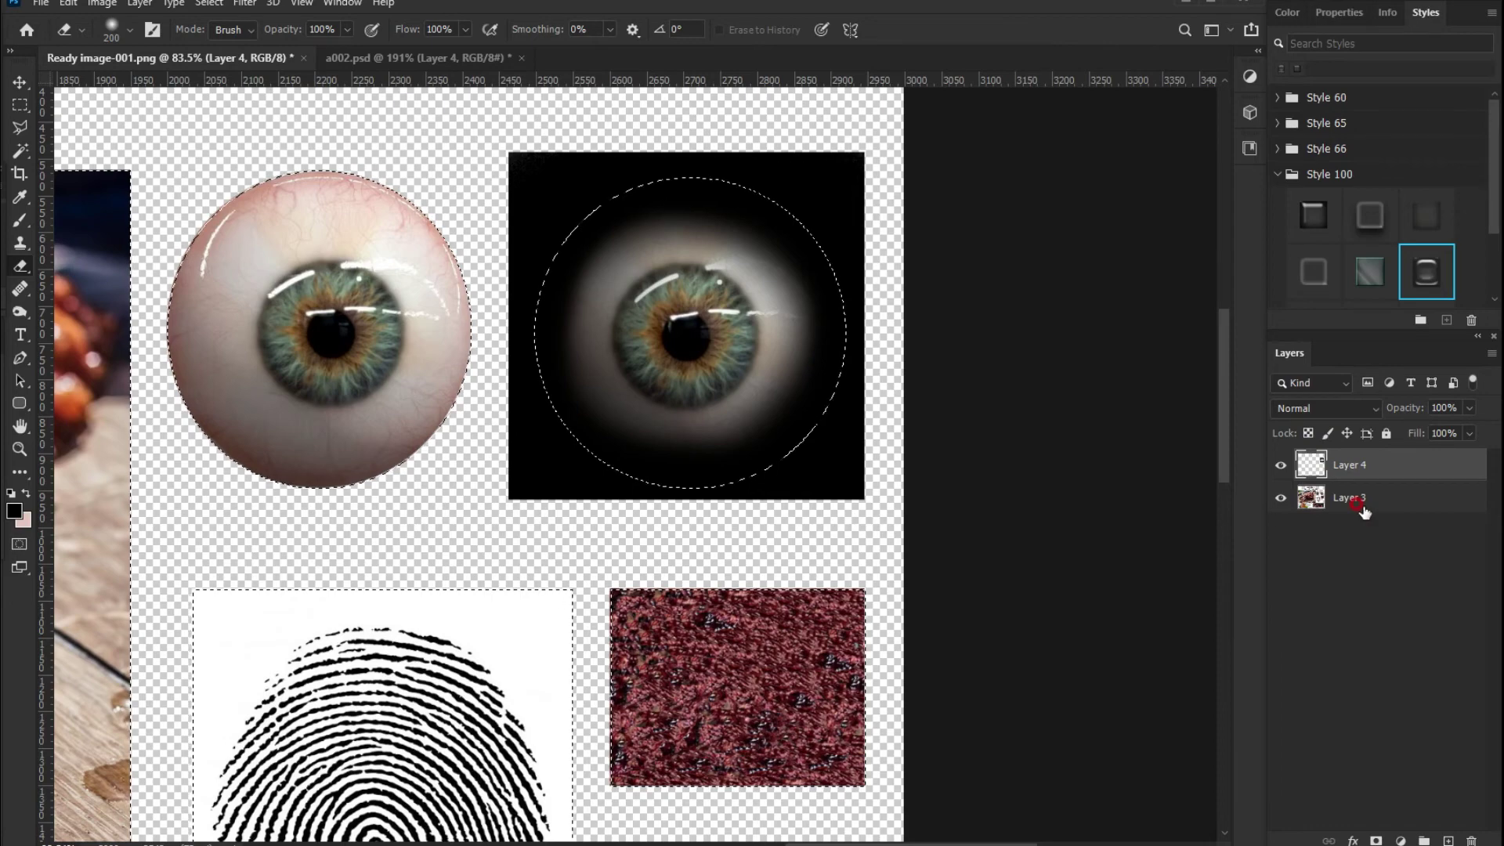
key(ctrl+shift+z)
click(412, 57)
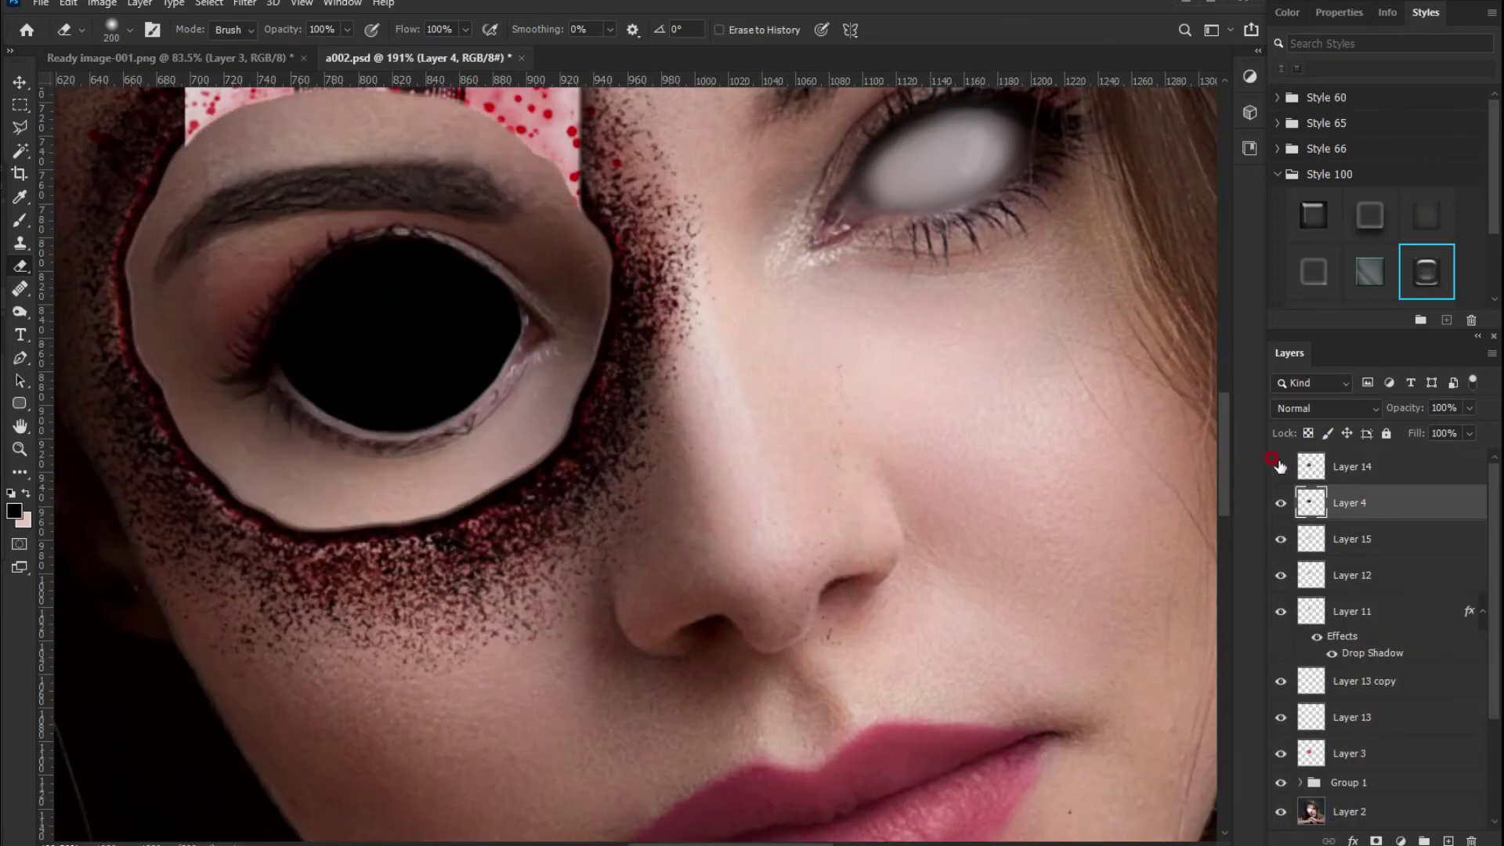
key(ctrl+v)
key(ctrl+z)
key(ctrl+Tab)
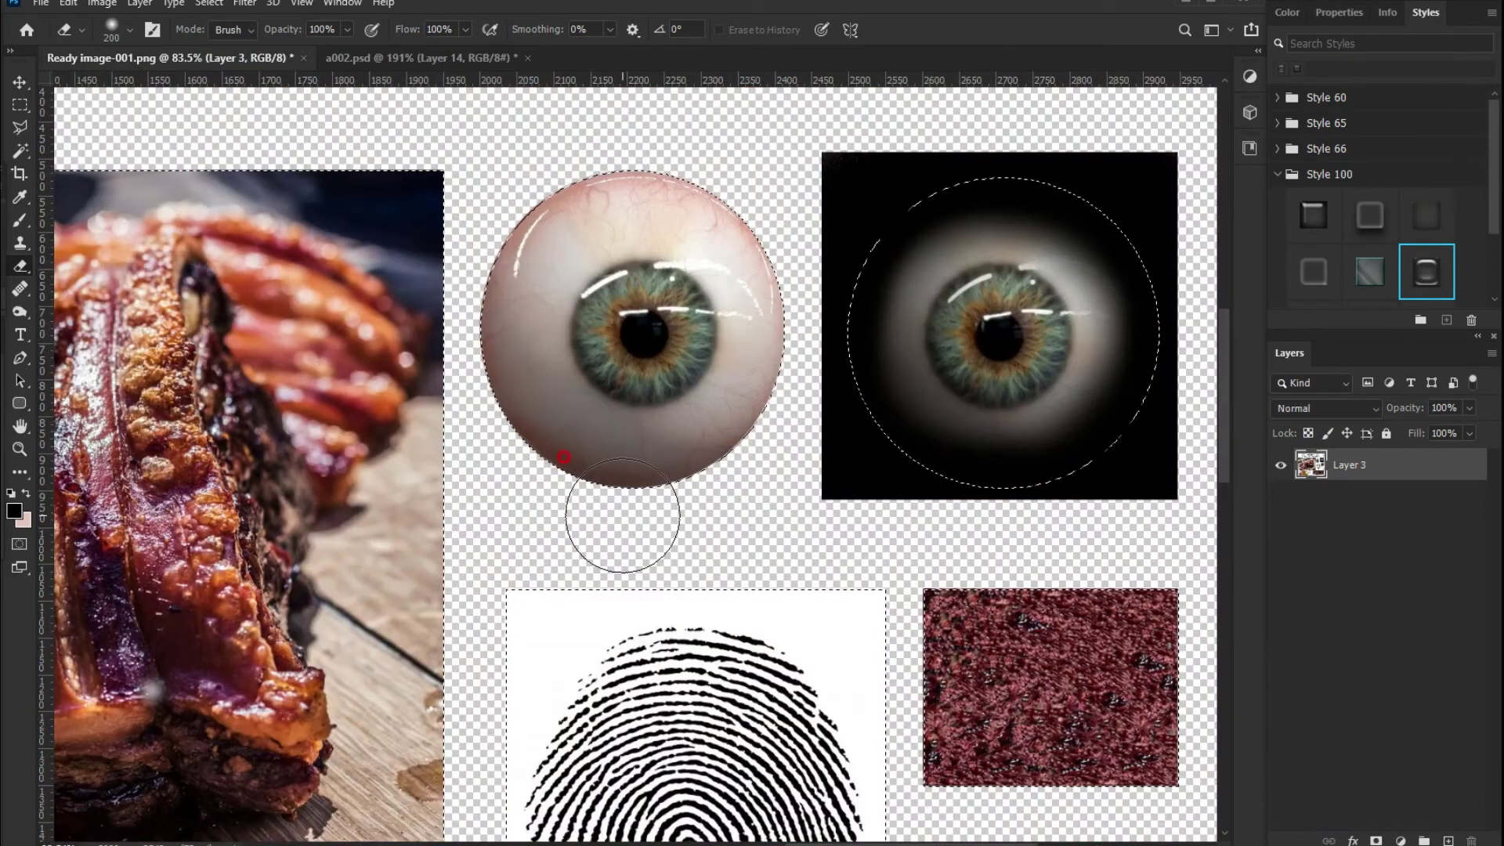
Copy the dark-ringed eyeball from Ready image-001.png and paste it into a002.psd
key(ctrl+j)
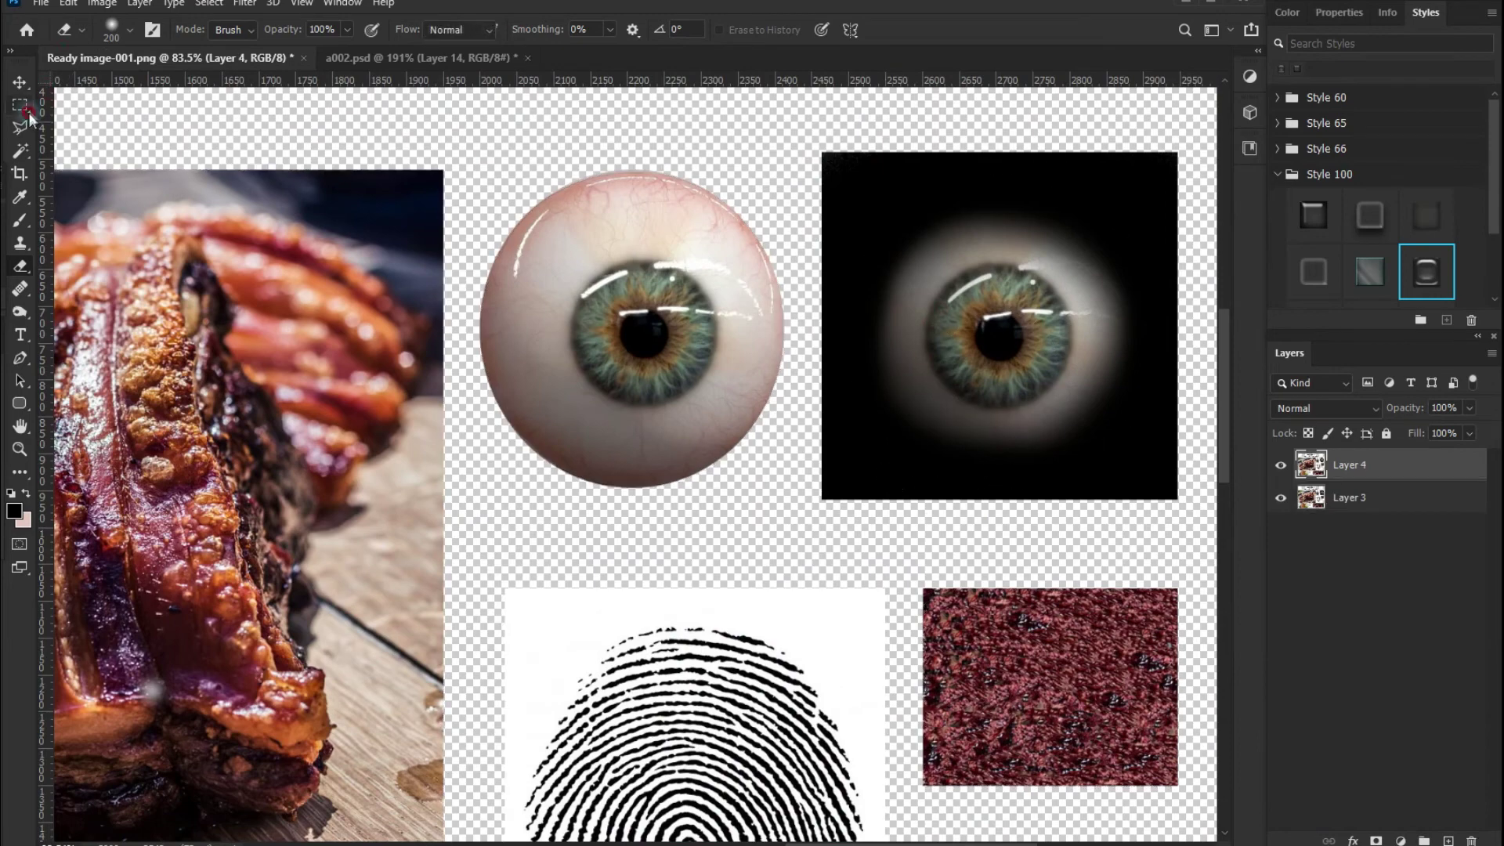
key(m)
drag(796, 130, 1189, 534)
key(ctrl+c)
key(ctrl+Tab)
key(ctrl+v)
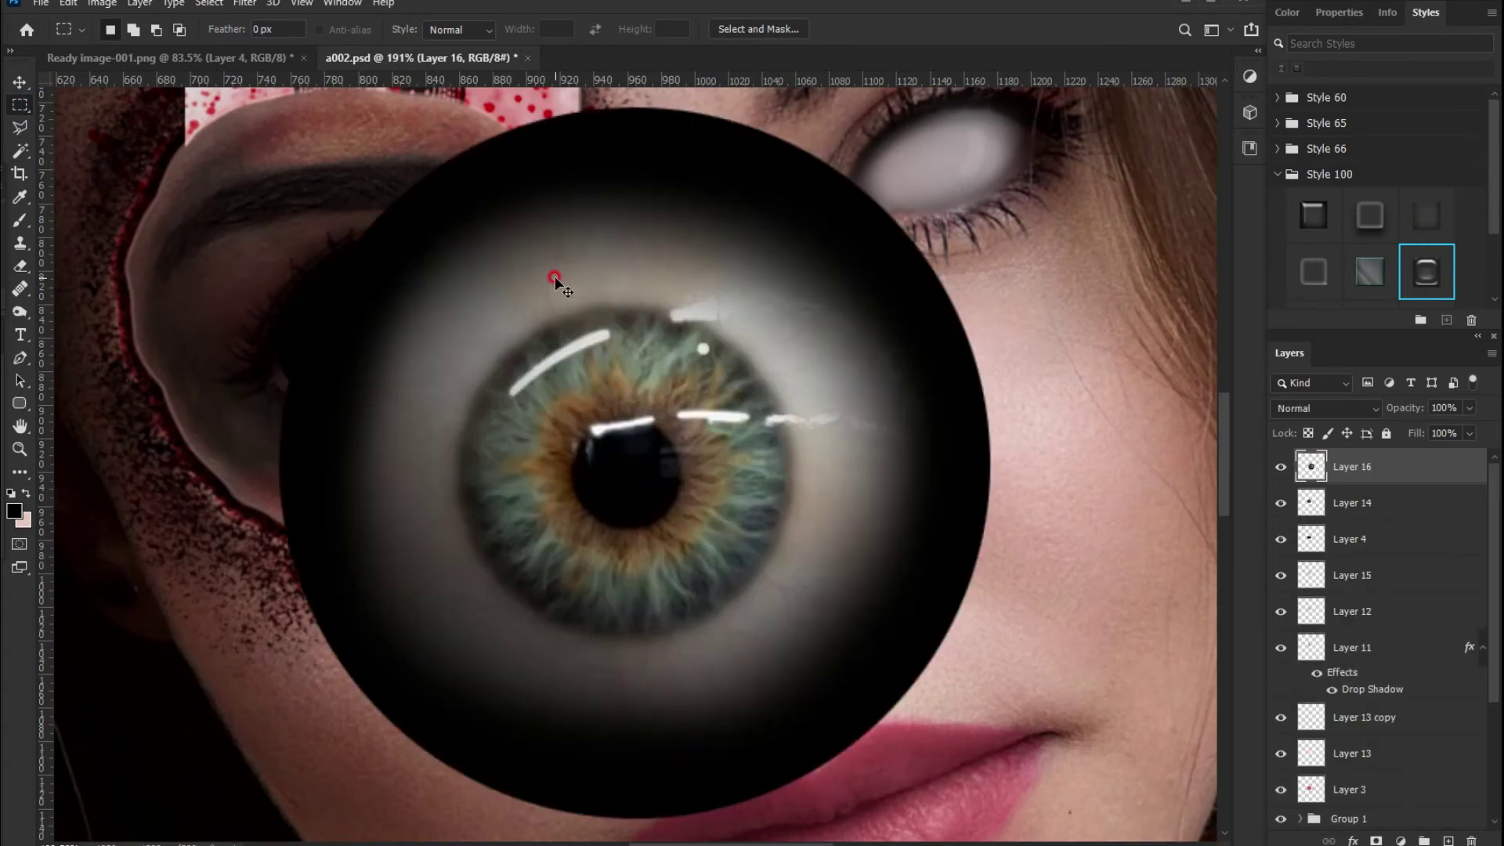
Scale the pasted eyeball down to about 30% over the socket
key(ctrl+t)
mouse_move(287, 98)
mouse_down()
mouse_move(413, 296)
mouse_move(396, 308)
mouse_up()
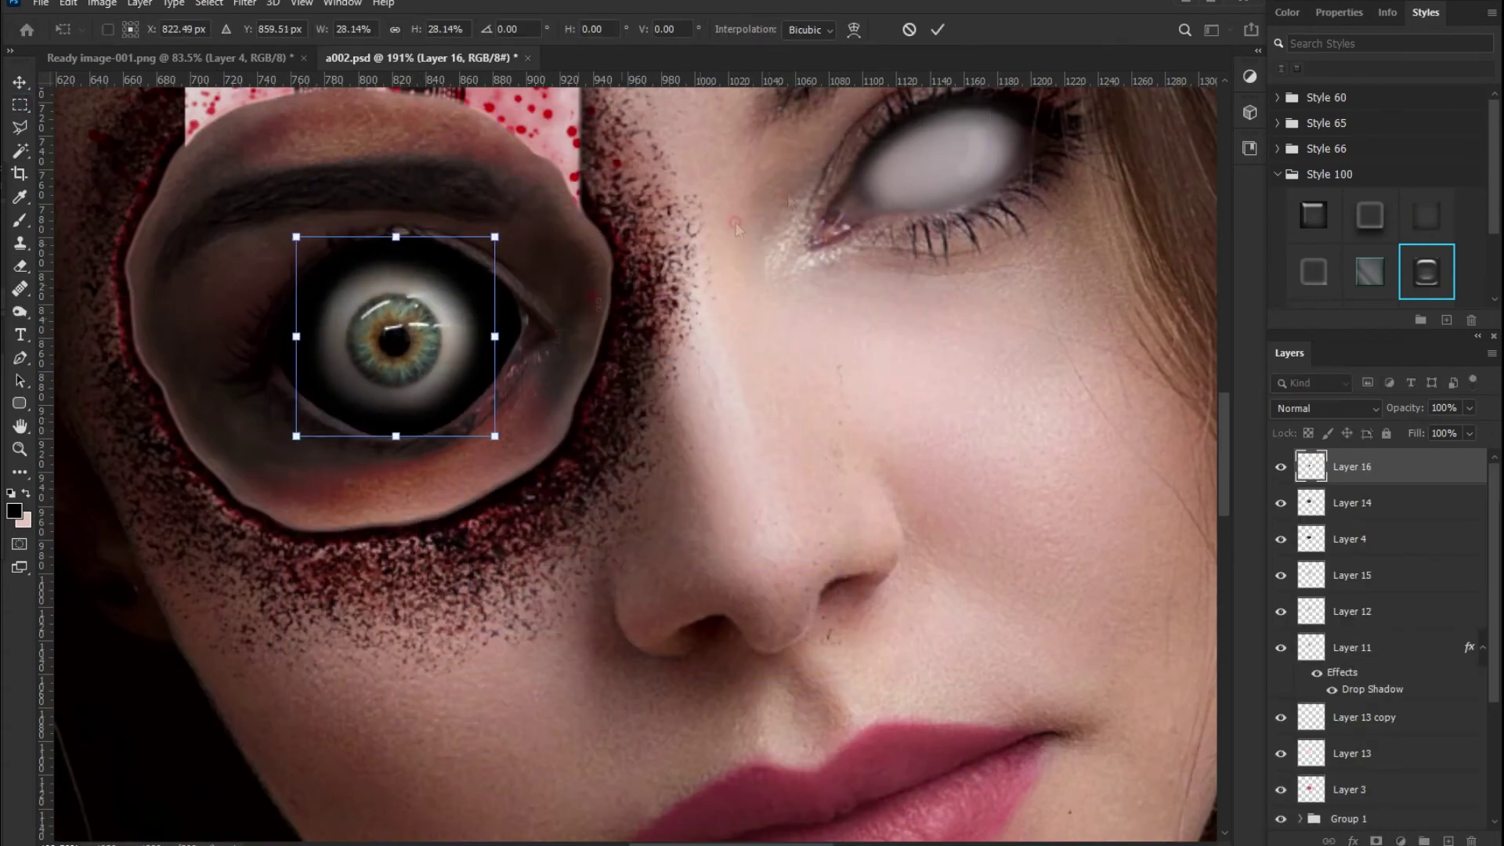
key(Return)
key(ctrl+z)
key(ctrl+t)
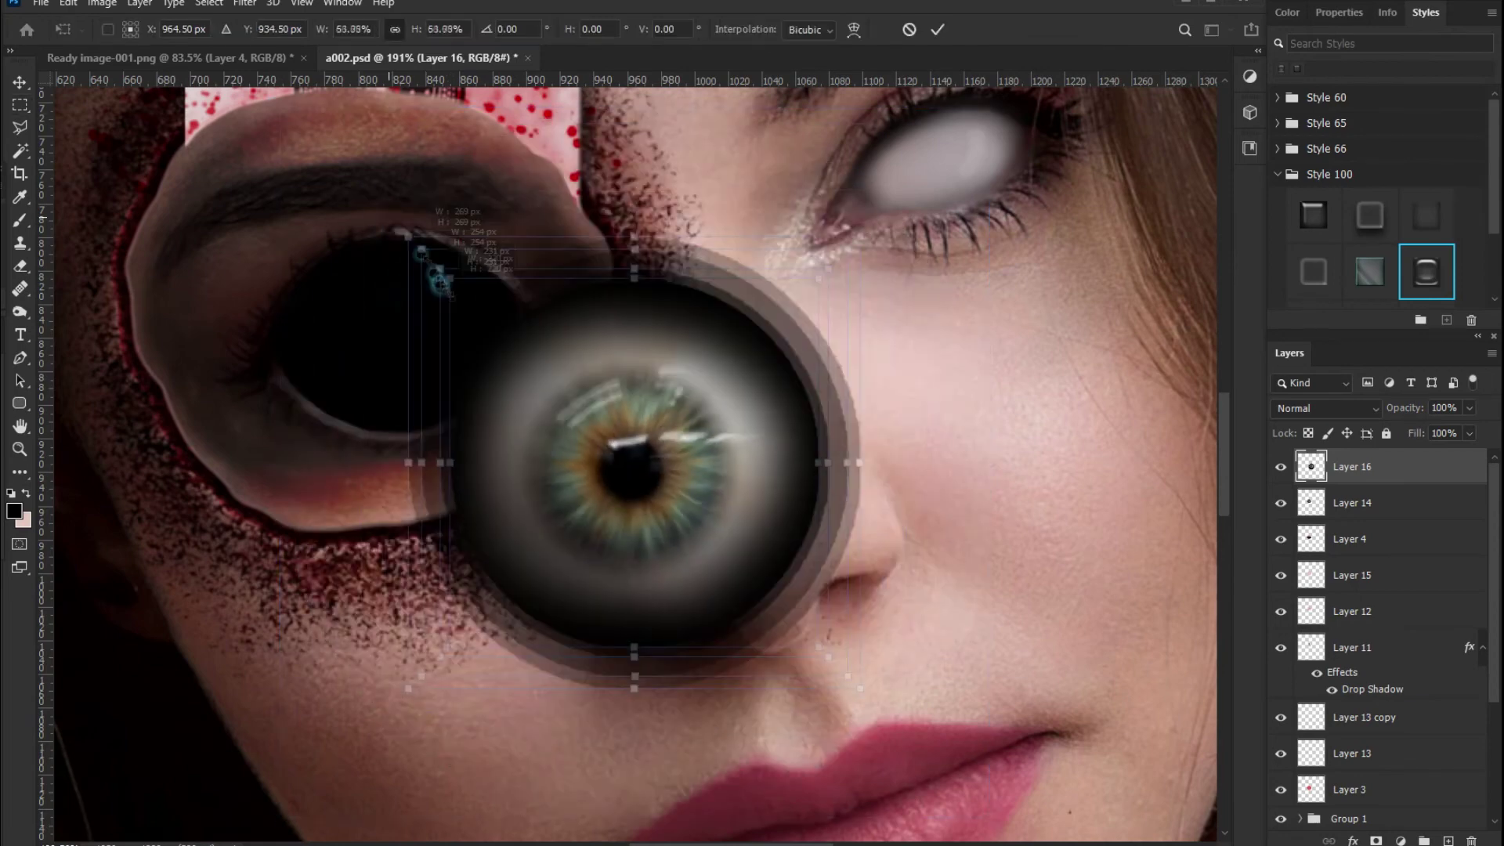
drag(992, 820, 475, 437)
key(Return)
Nudge the eyeball slightly right, down and left to seat it in the socket
key(ctrl+t)
drag(337, 431, 361, 436)
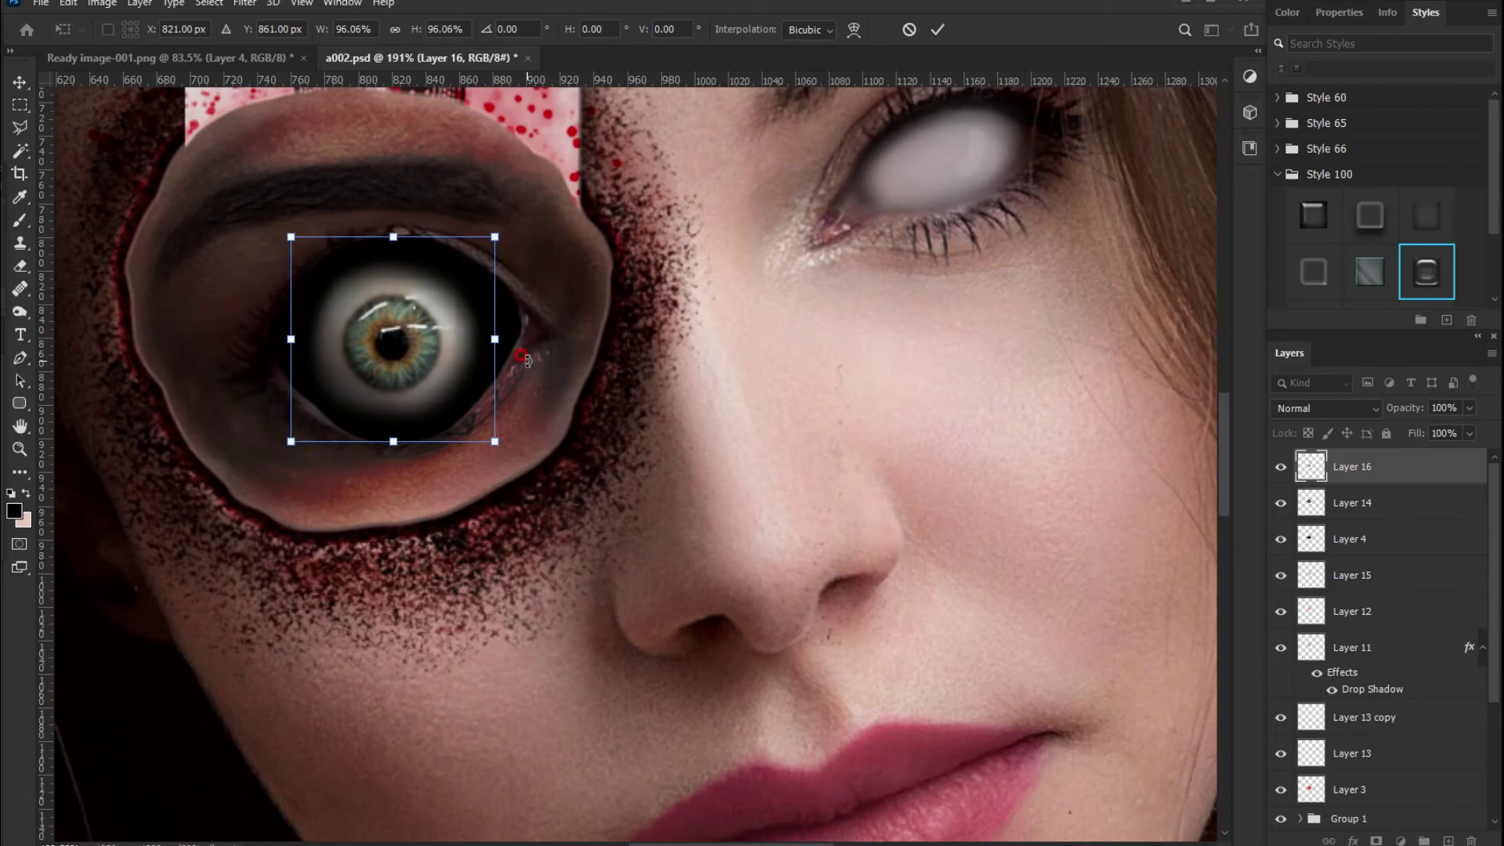
key(Return)
key(ctrl+t)
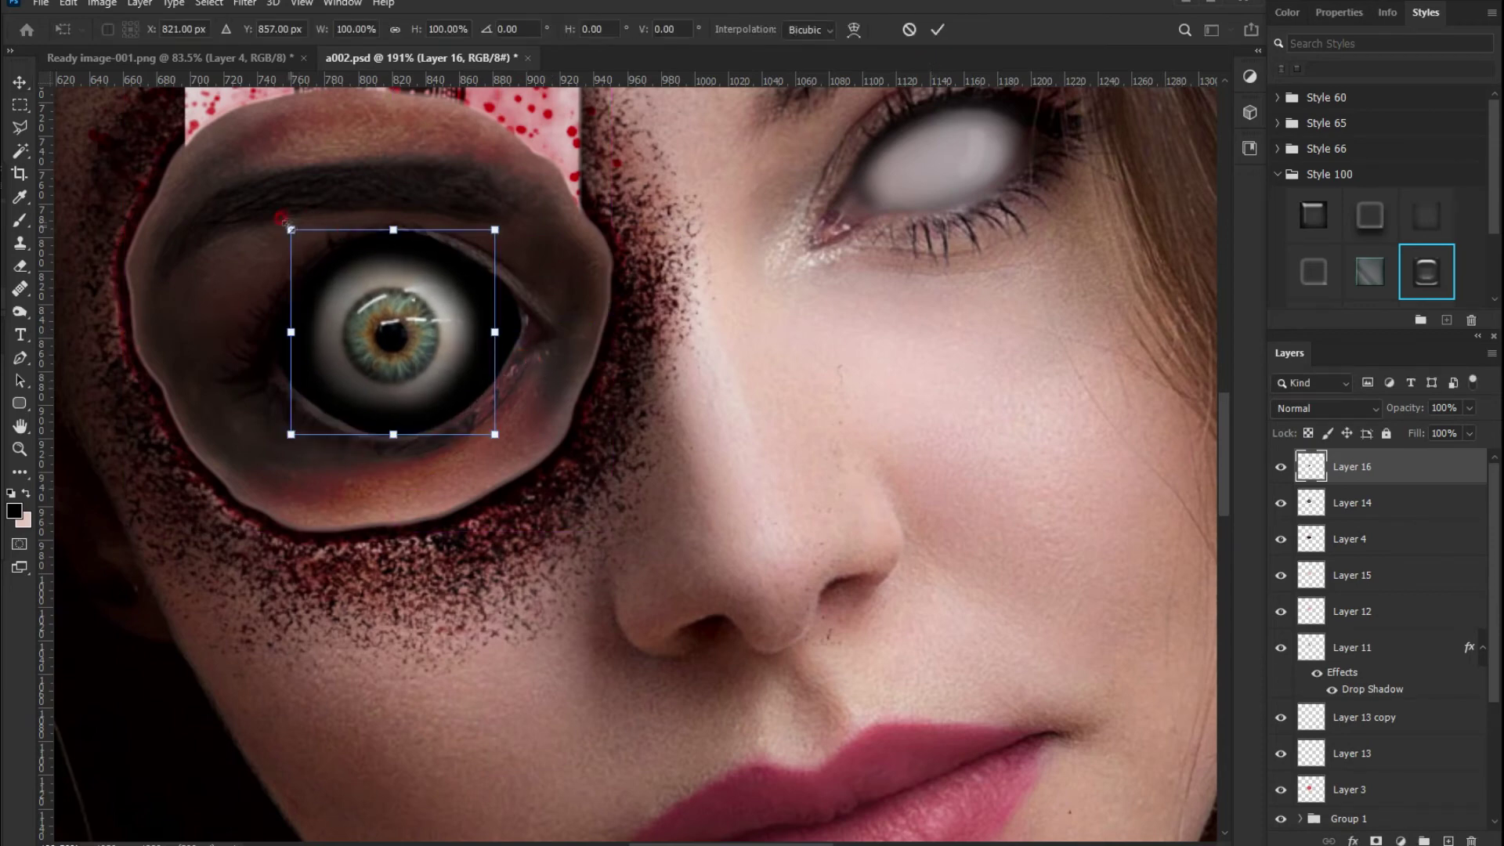
drag(392, 336, 396, 339)
key(Return)
key(Left)
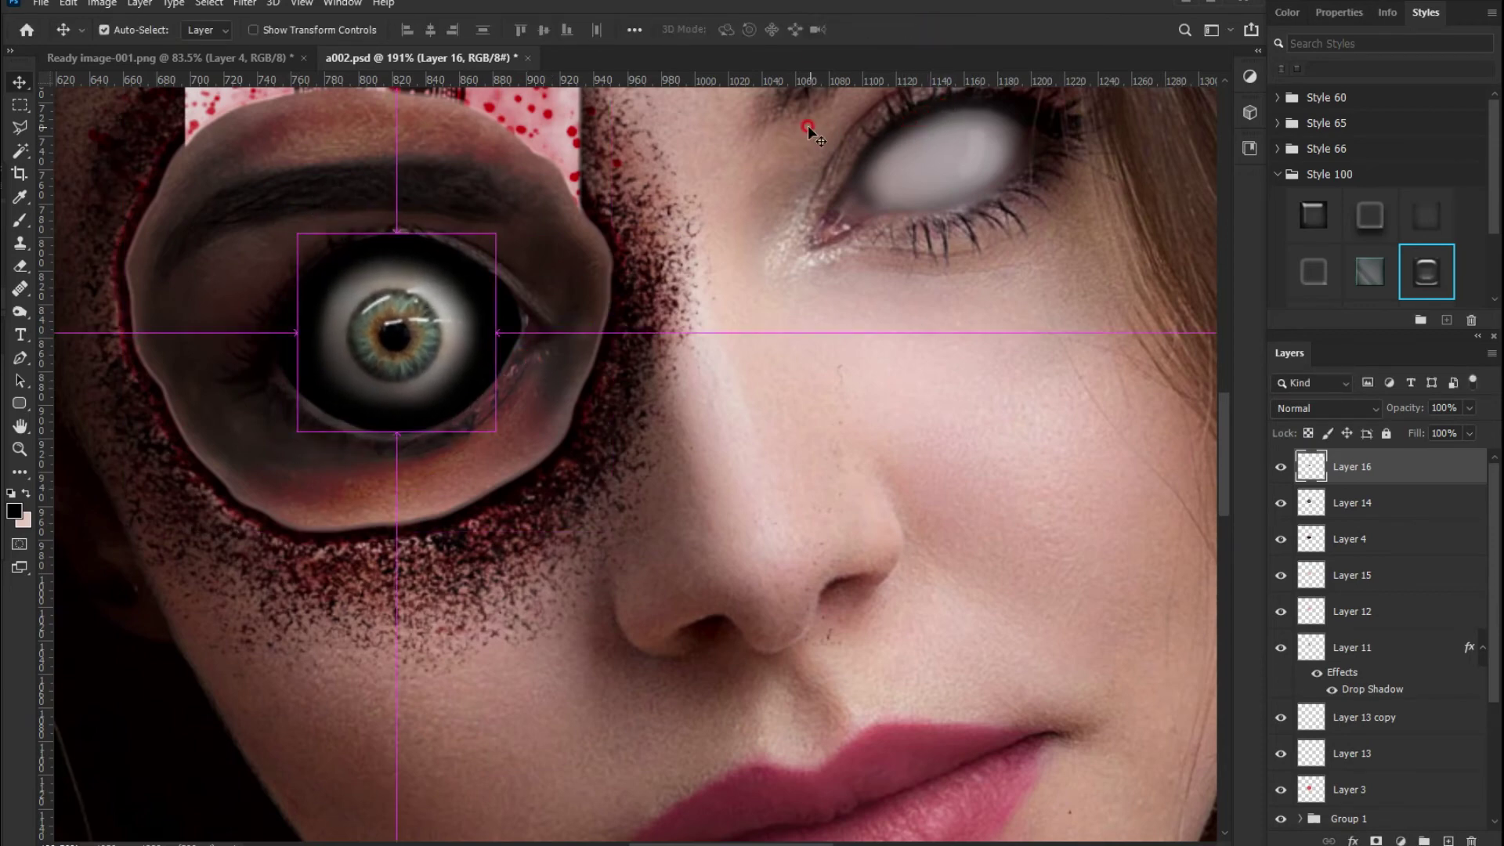
key(ctrl+t)
click(937, 29)
Clone away the iris's white glare streaks, then hide Layer 12 to compare
scroll(768, 360, down, 5)
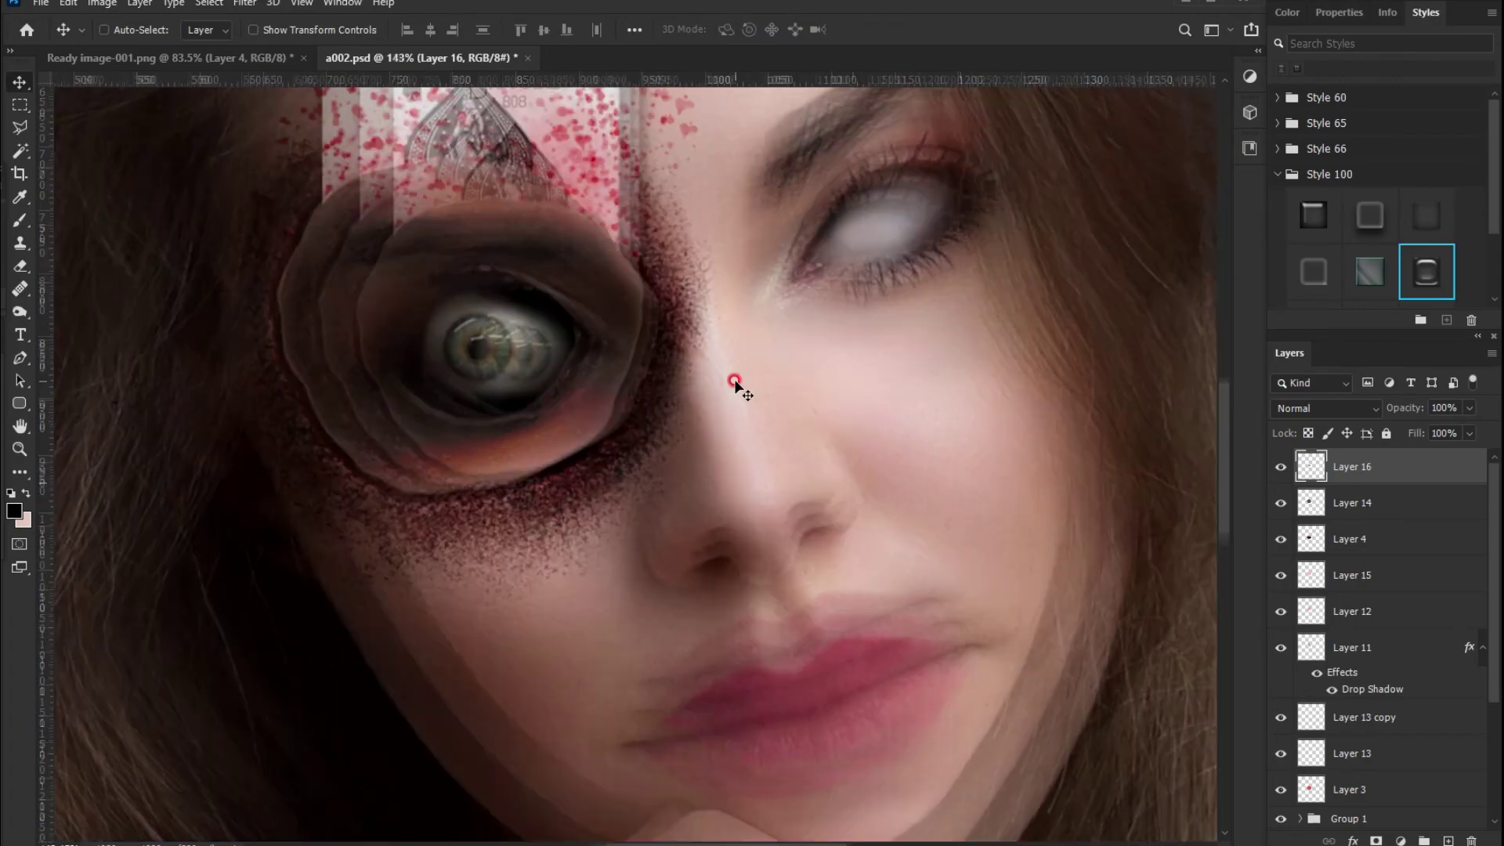
scroll(566, 332, up, 5)
key(s)
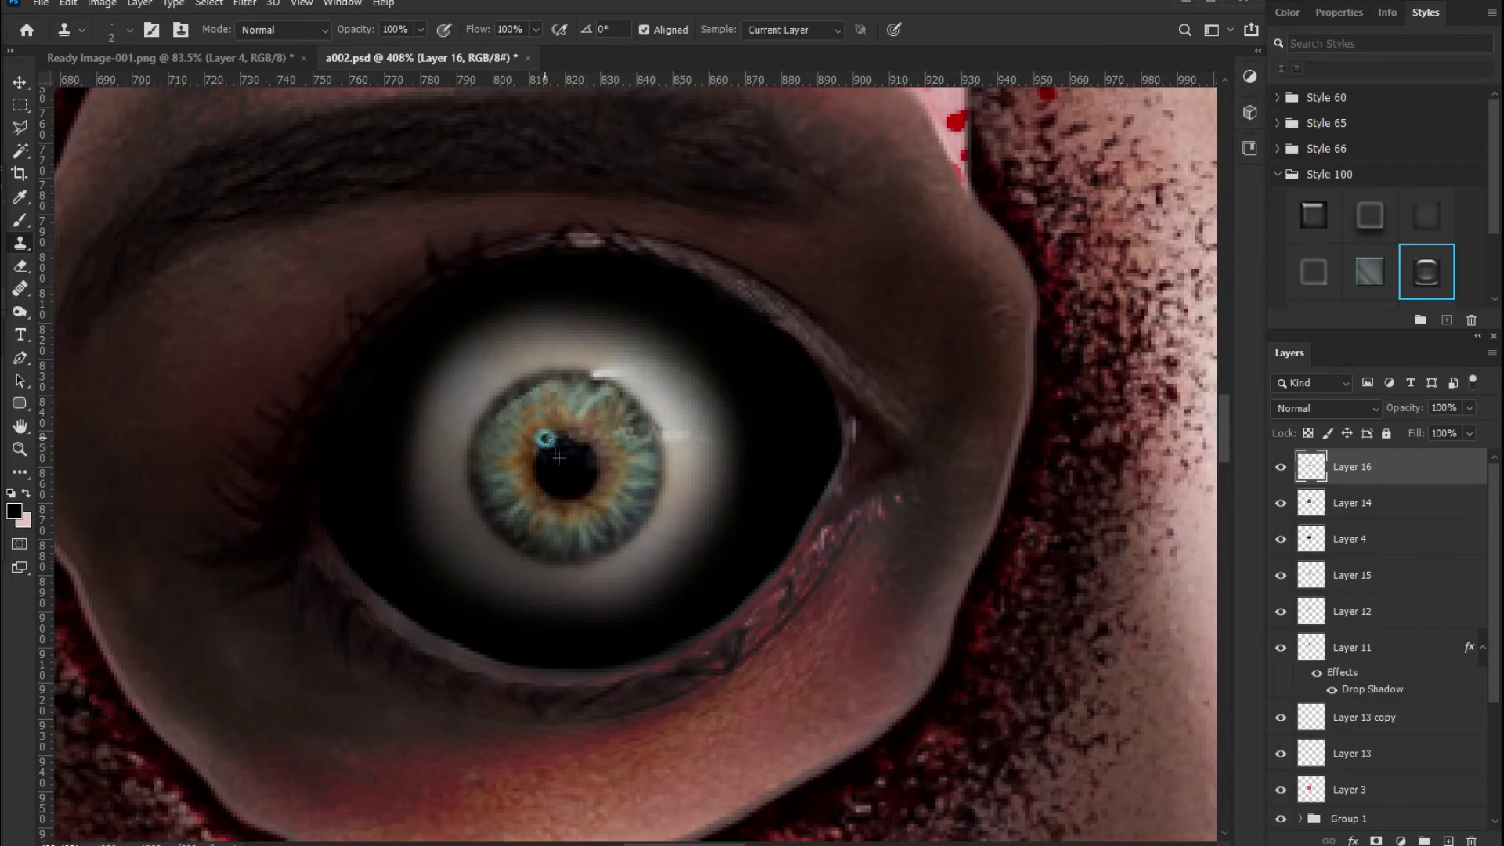
scroll(530, 424, down, 5)
scroll(614, 496, down, 2)
scroll(615, 497, down, 2)
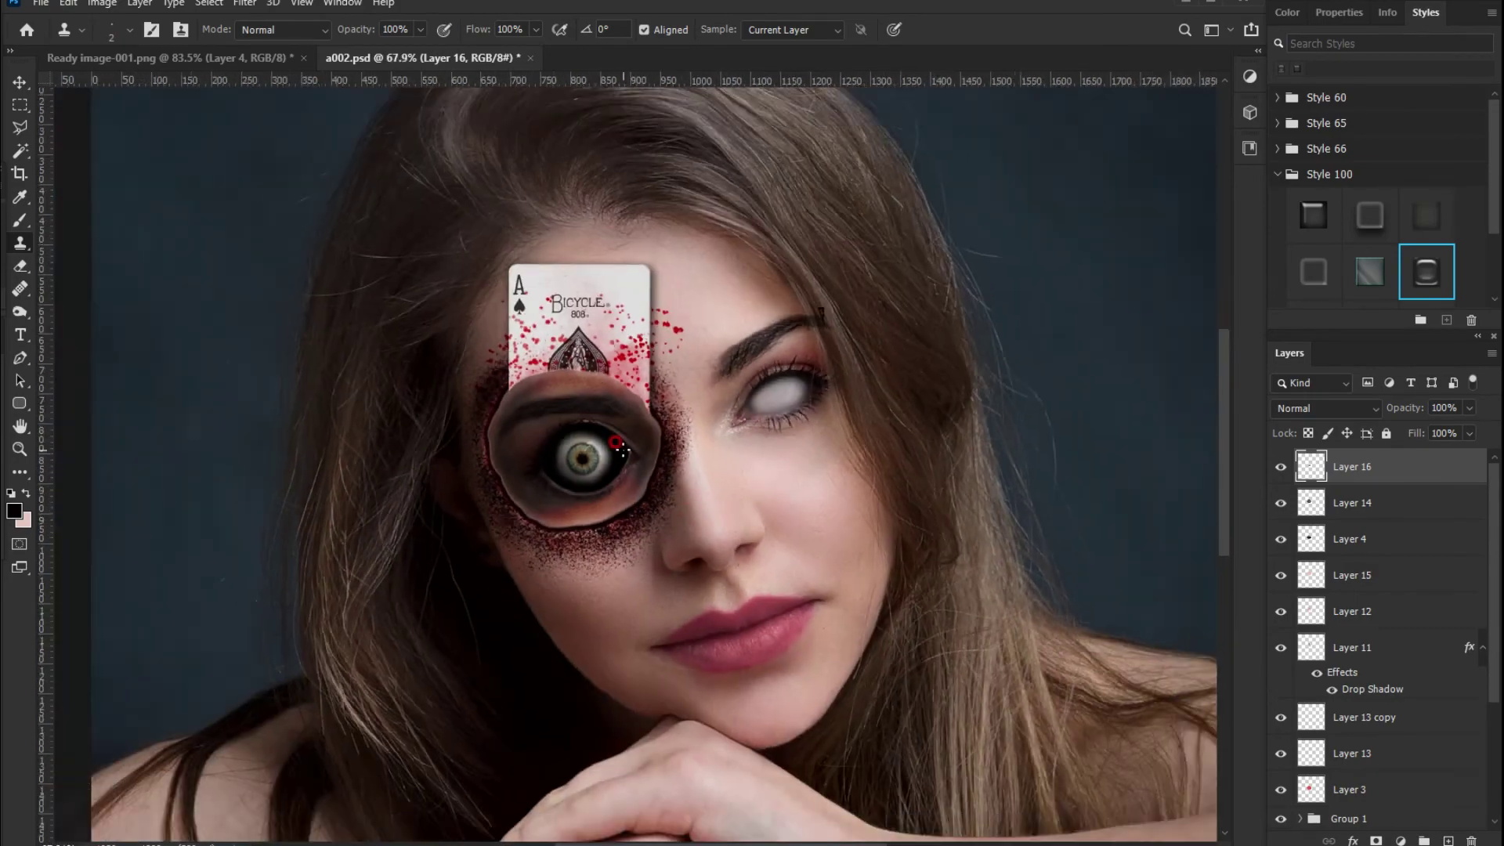
scroll(719, 341, up, 4)
drag(719, 341, 705, 388)
click(1281, 612)
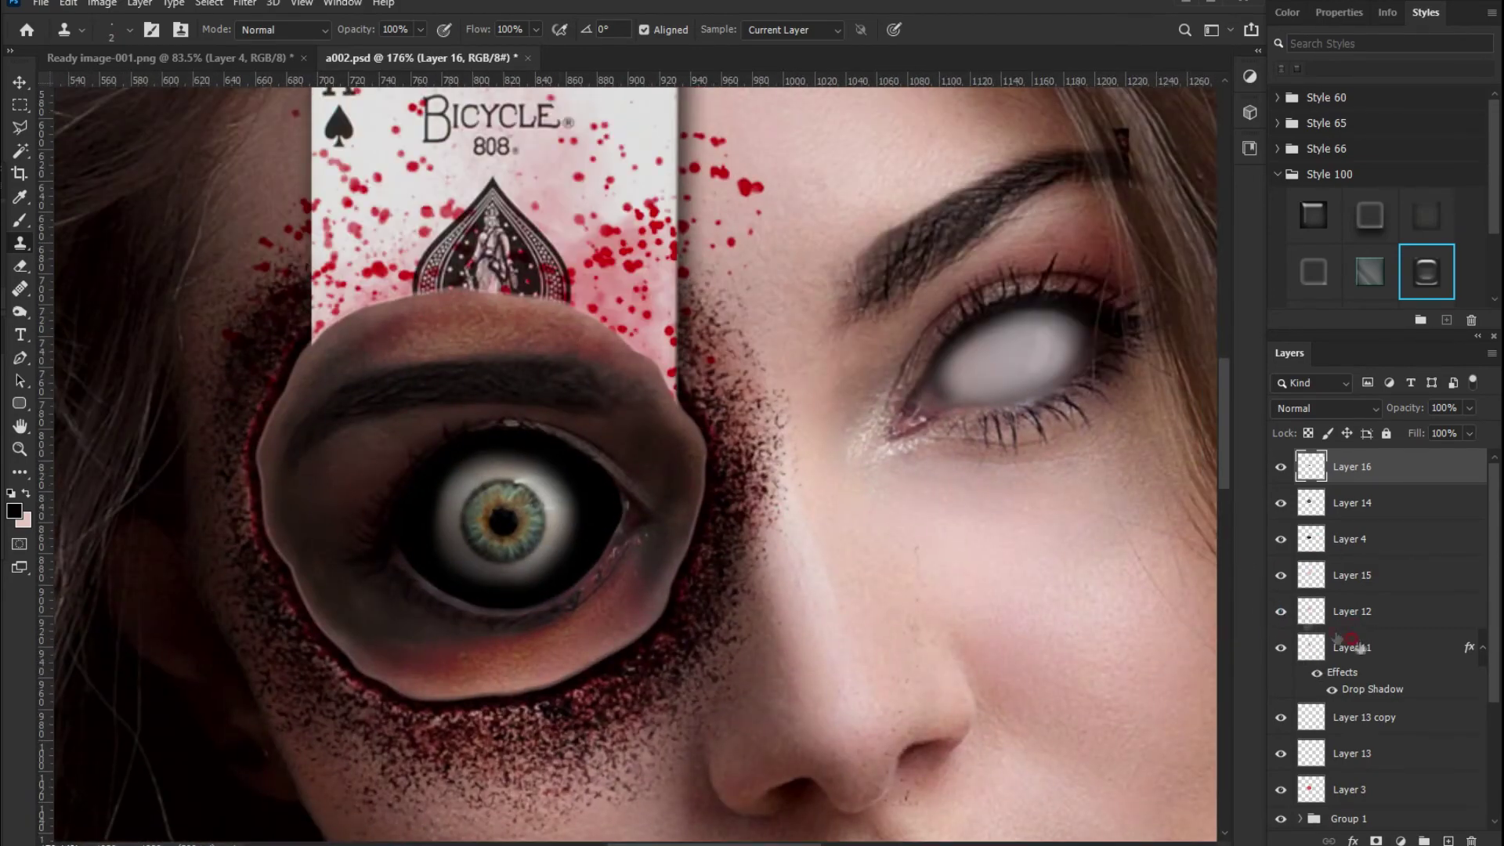
On a new layer above Layer 12, paint a black stroke along the eye patch's top edge
click(1352, 611)
click(1448, 840)
right_click(21, 220)
click(79, 220)
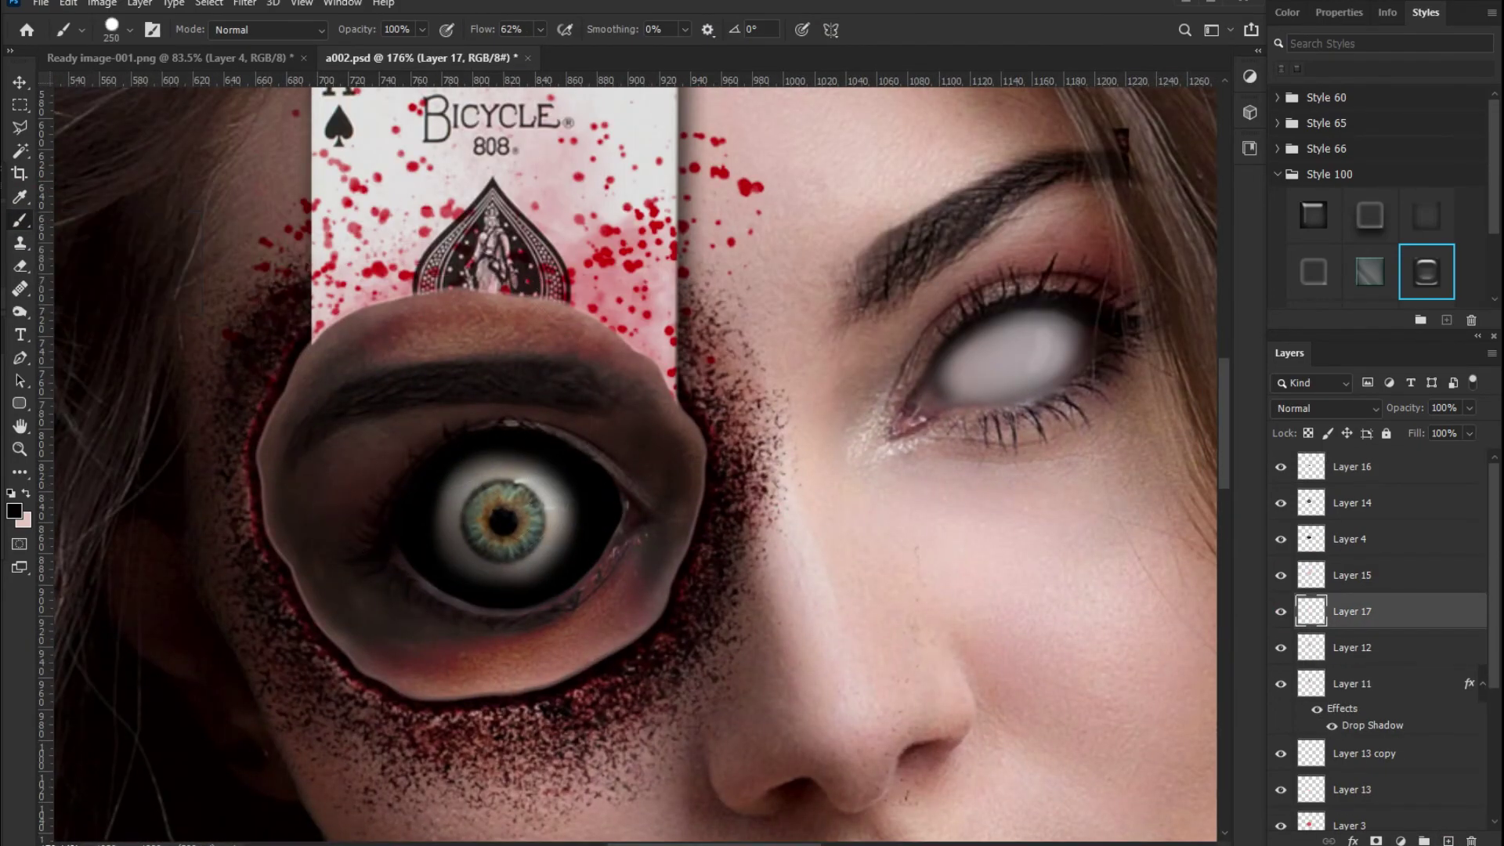
mouse_move(325, 343)
mouse_down()
mouse_move(364, 302)
mouse_move(504, 279)
mouse_move(649, 363)
mouse_up()
Set the shadow layer to Multiply at 53% opacity
click(1324, 408)
click(1308, 427)
click(1470, 408)
drag(1470, 427, 1427, 434)
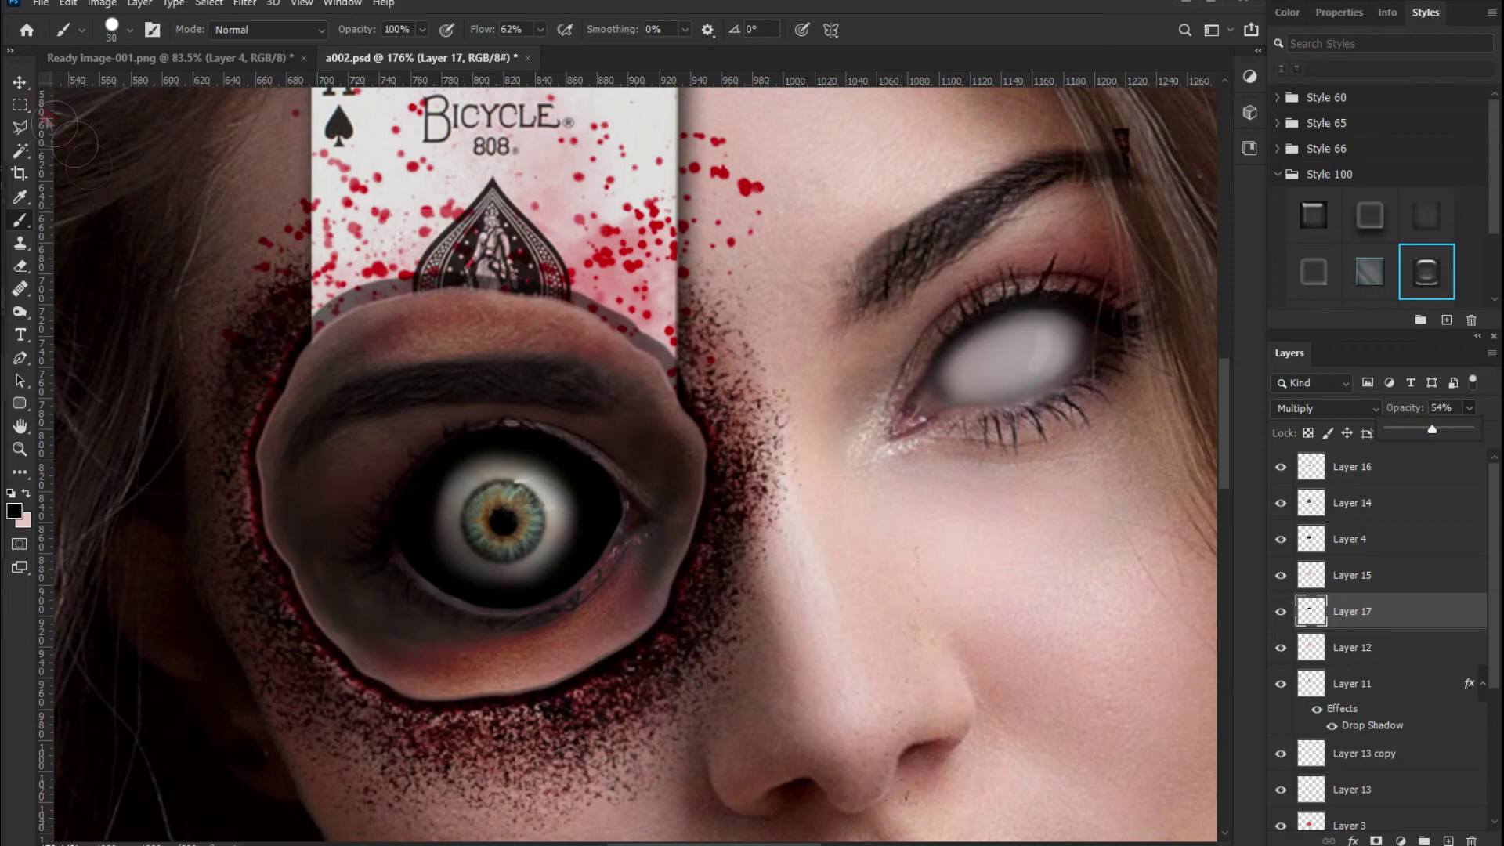
key(v)
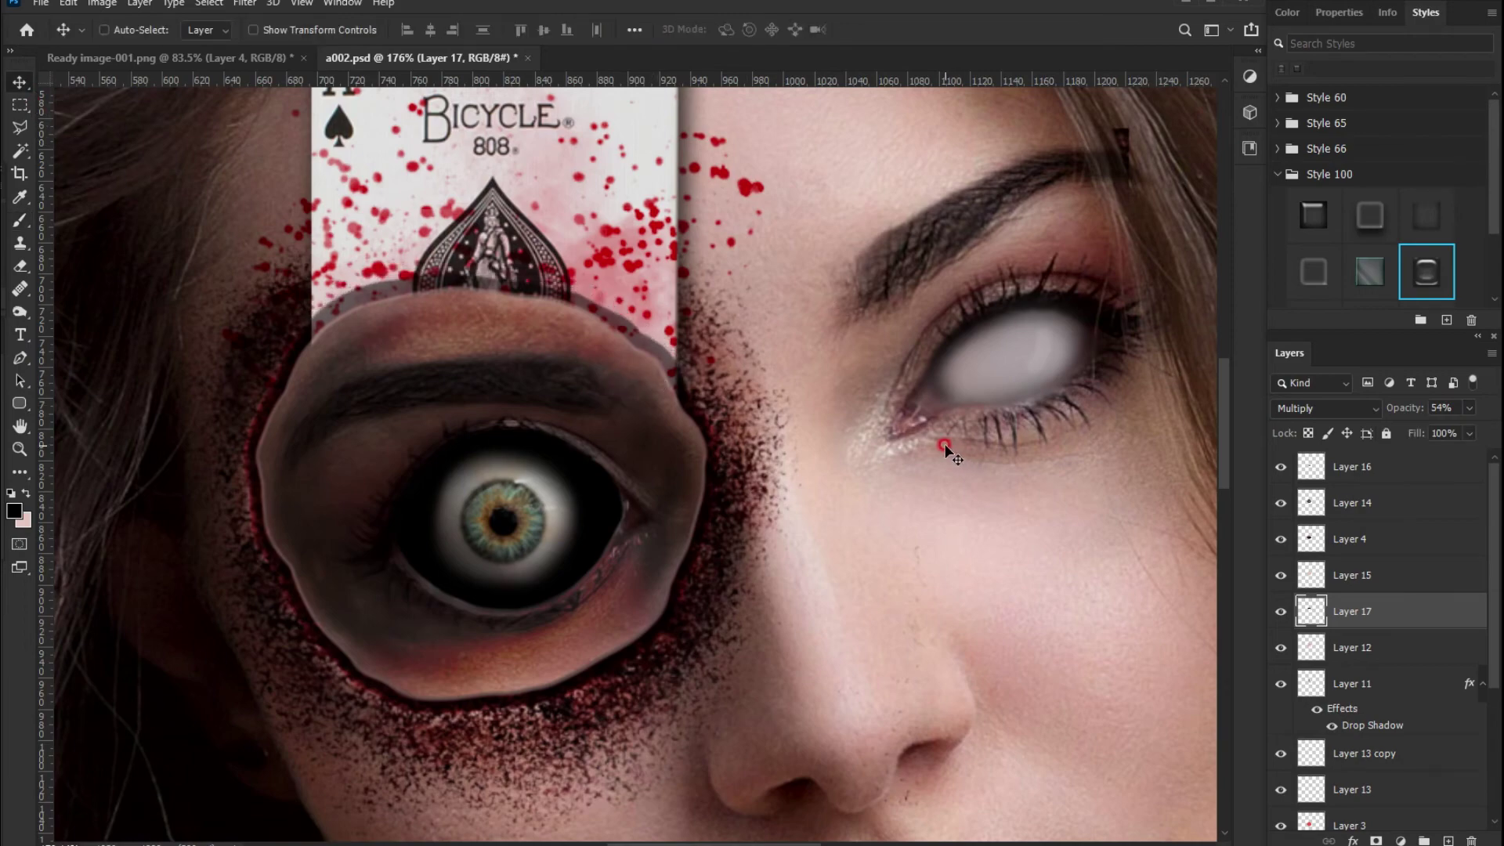
key(b)
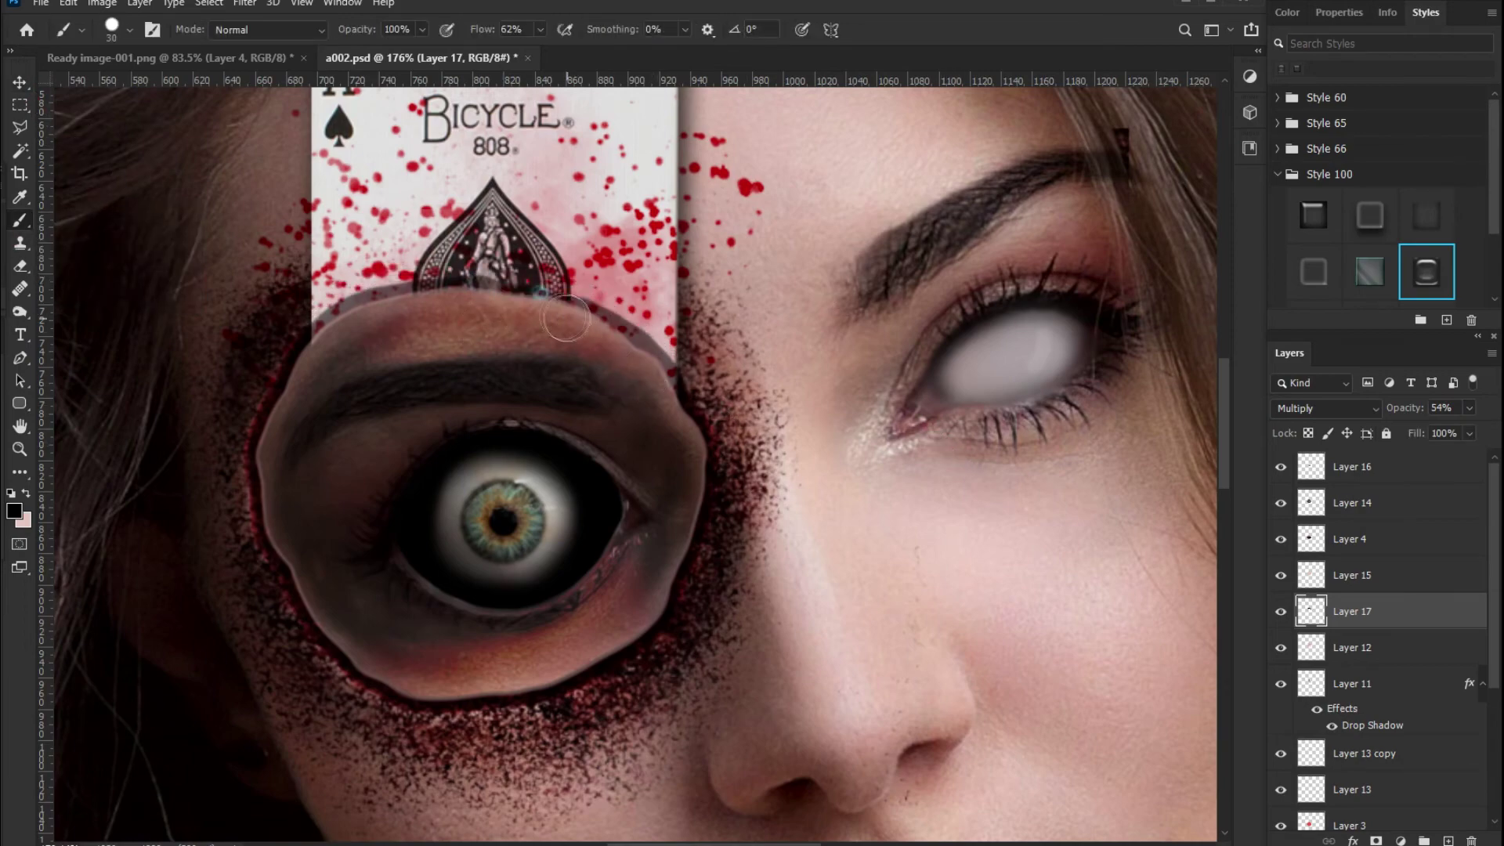
scroll(575, 505, down, 3)
scroll(622, 608, down, 1)
key(v)
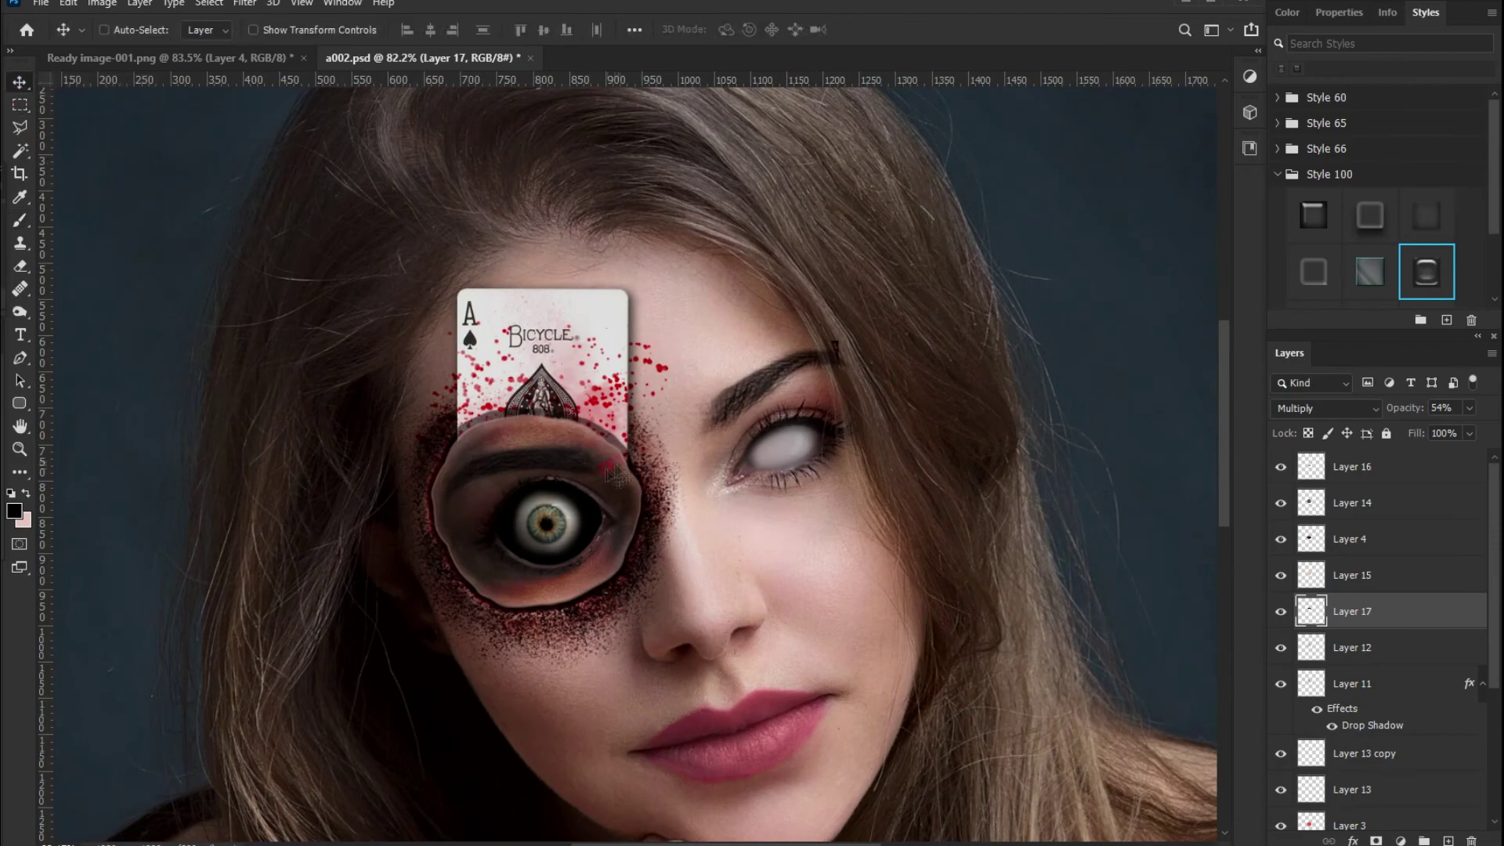
click(1470, 407)
drag(1451, 430, 1452, 437)
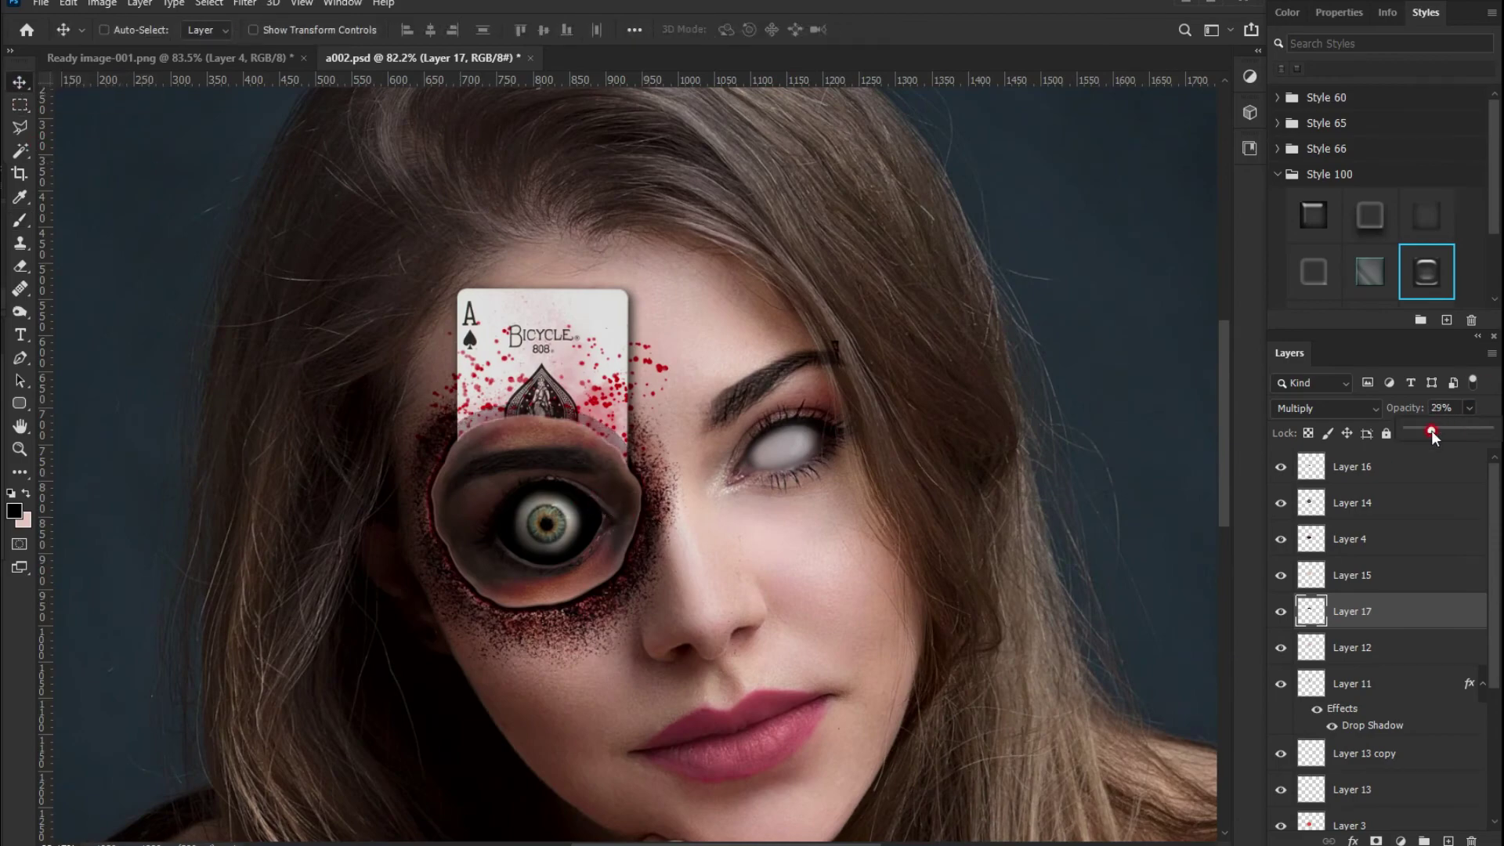
Enlarge the brush to size 153
scroll(776, 627, up, 1)
scroll(776, 627, up, 1)
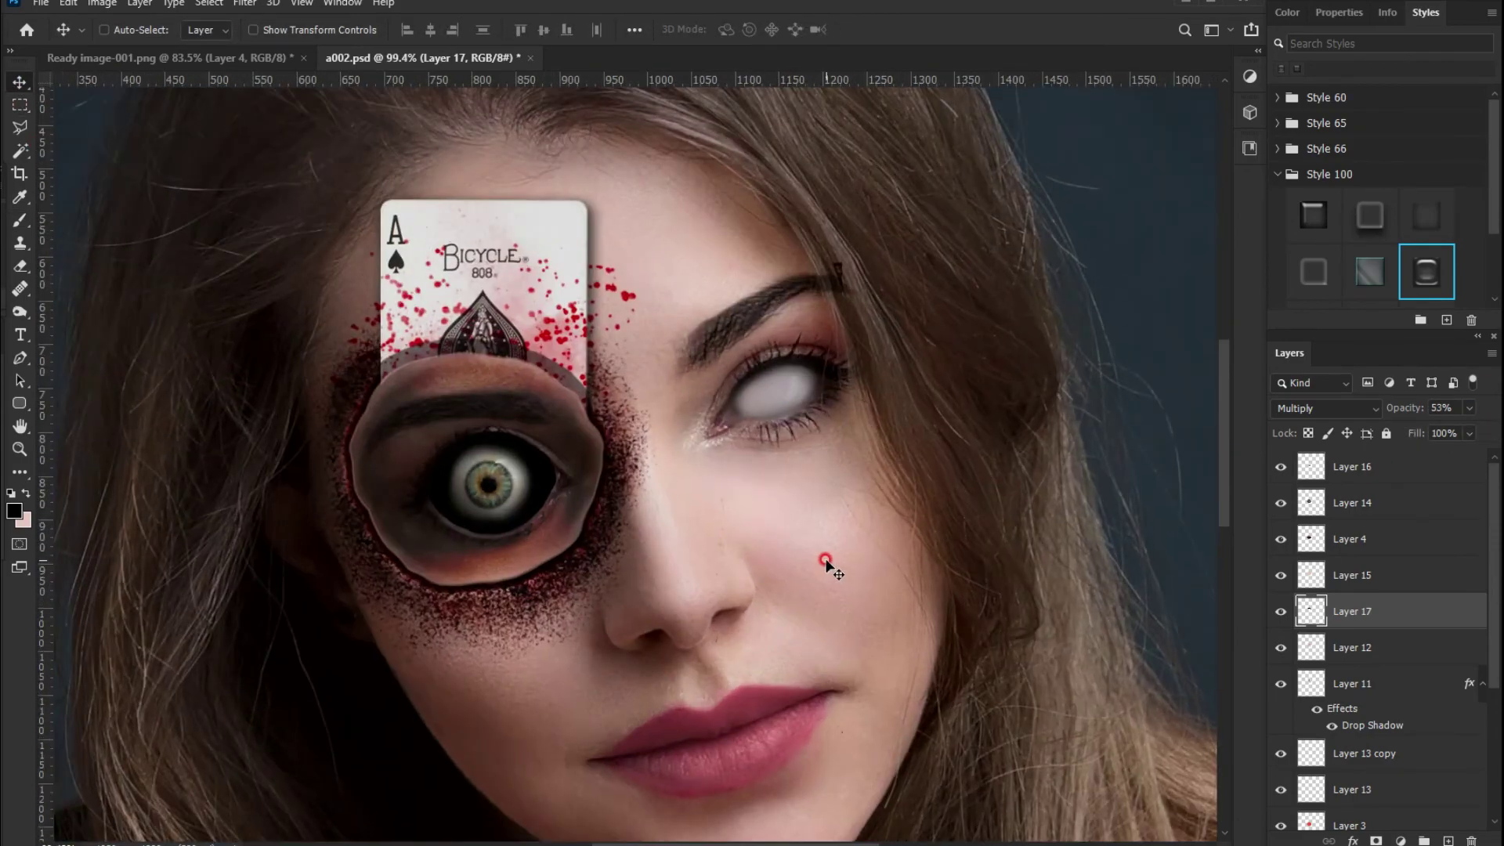
scroll(776, 626, up, 1)
right_click(20, 220)
click(94, 220)
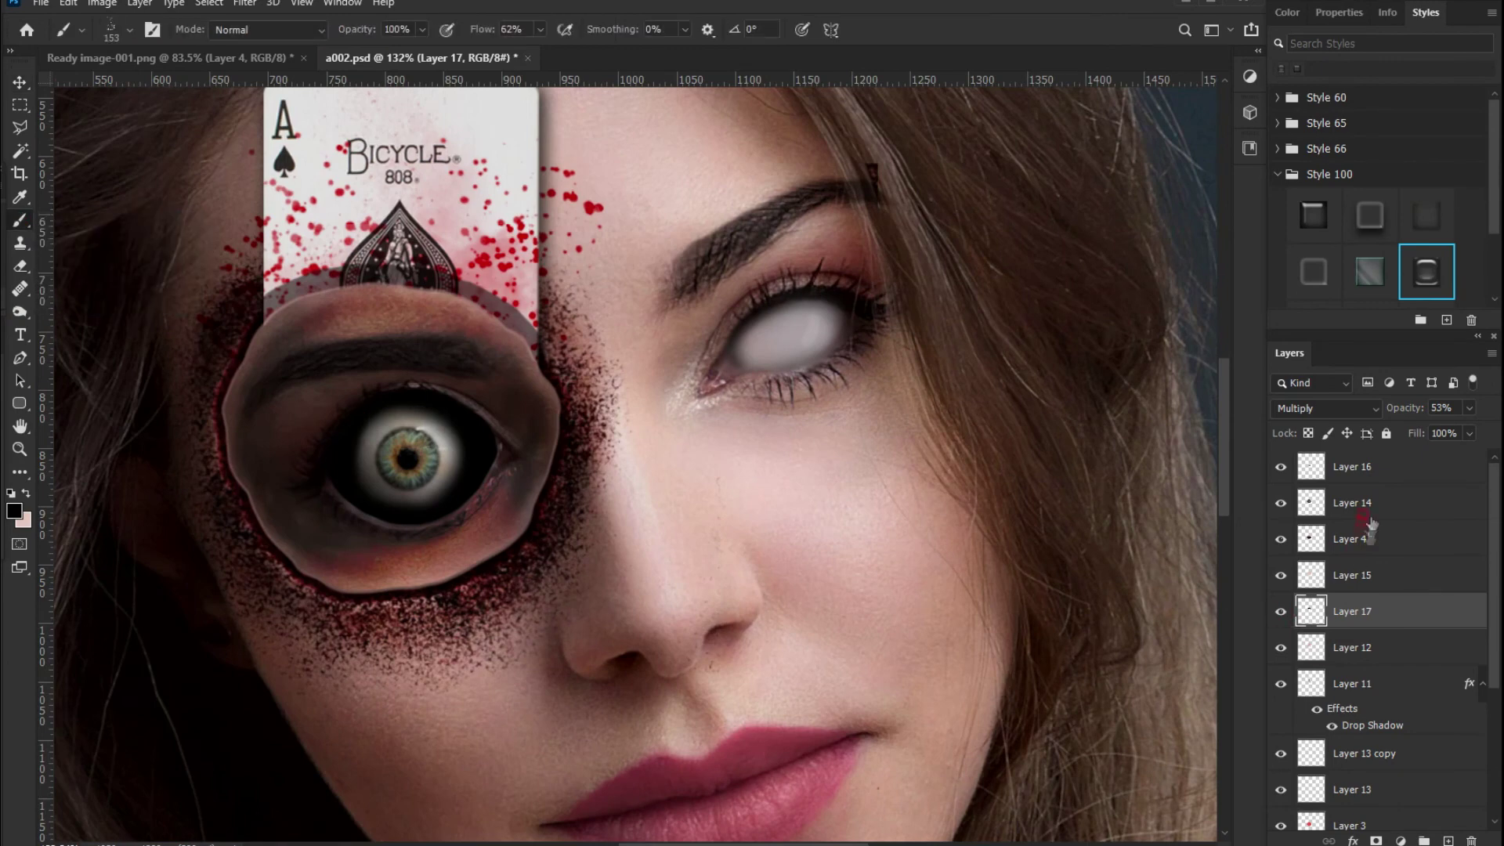
Add Layer 18 in Multiply mode with a dark red foreground colour
click(1448, 841)
click(14, 511)
click(1171, 494)
click(1401, 392)
click(1324, 408)
click(1291, 435)
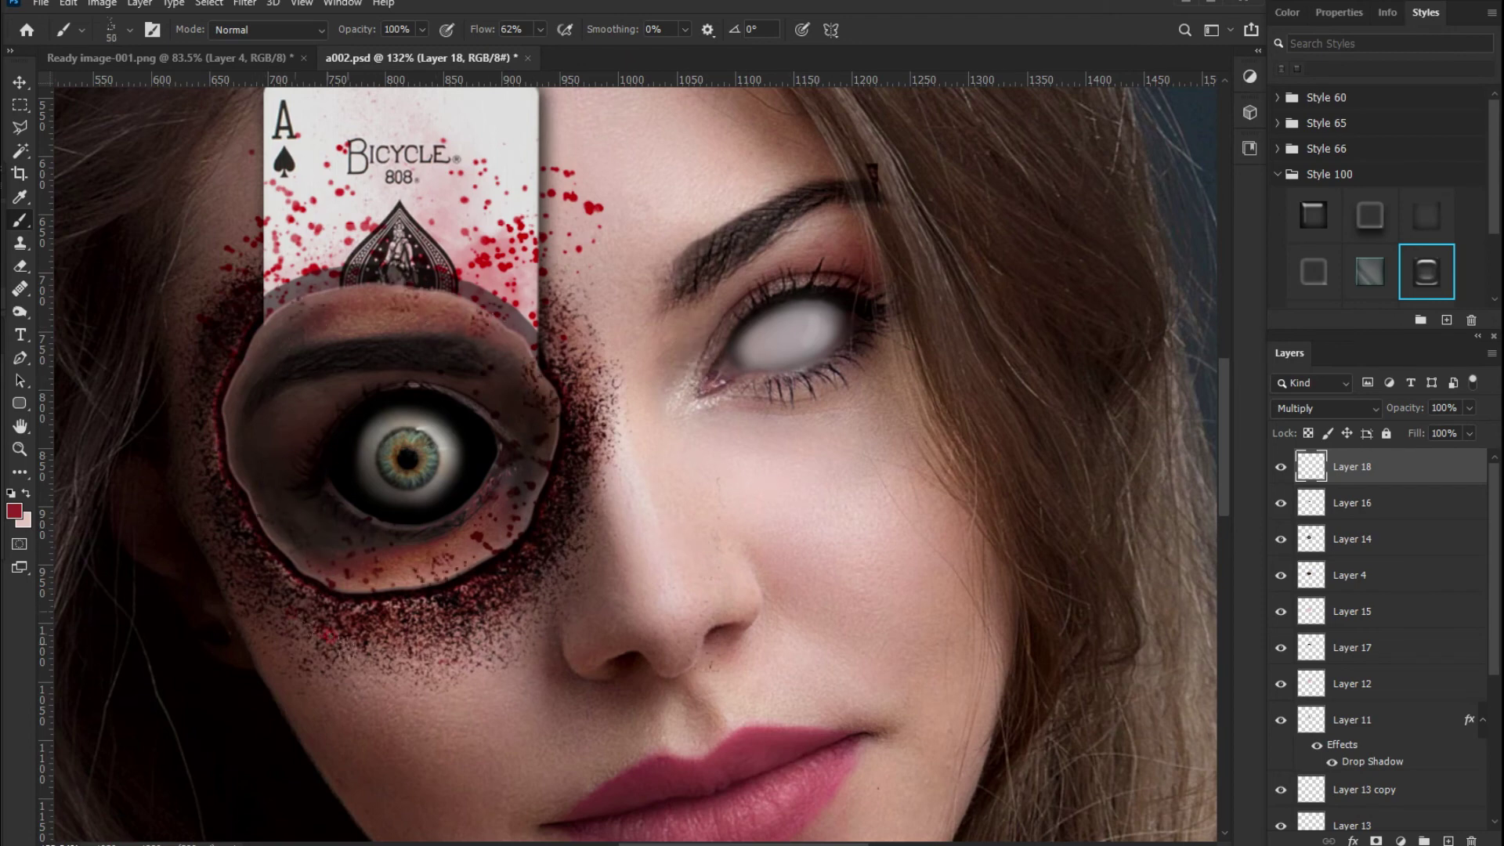
Dab a small dark red blood spot on the cheek below the eye
scroll(423, 587, down, 2)
scroll(455, 548, down, 2)
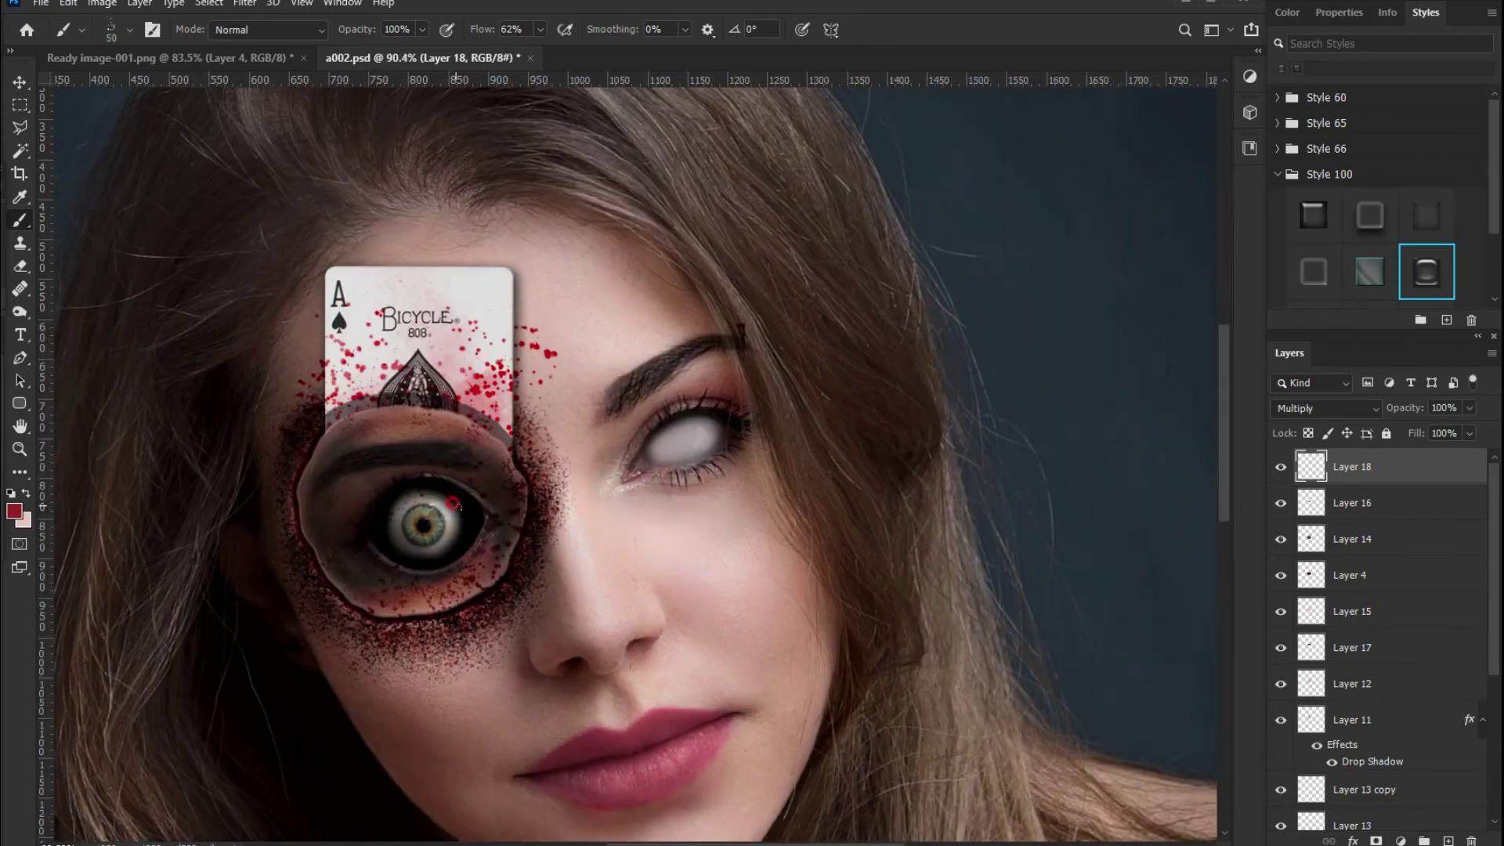
scroll(540, 454, down, 2)
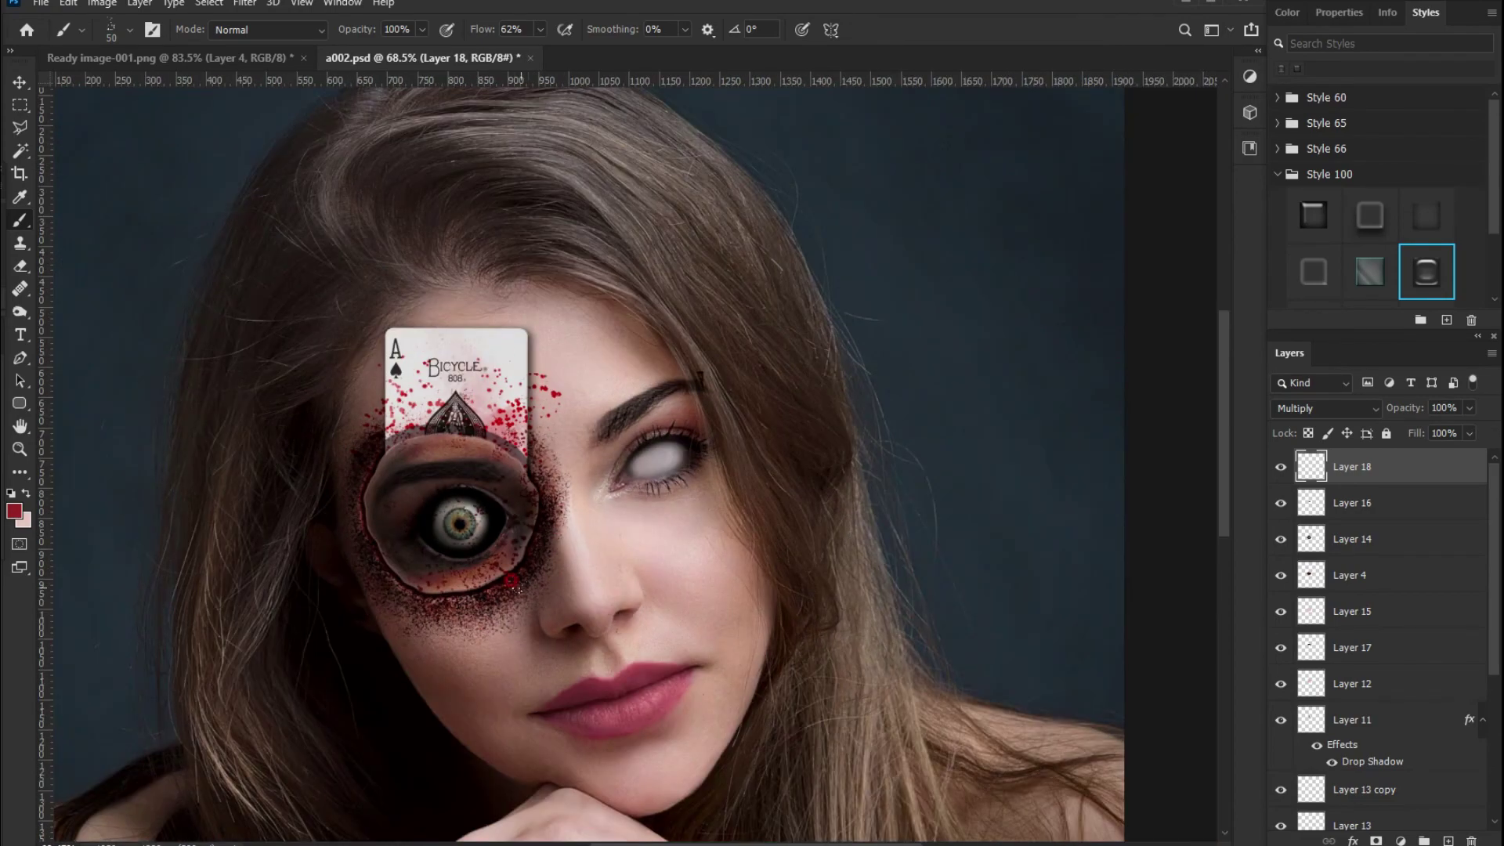
click(500, 662)
scroll(599, 725, up, 1)
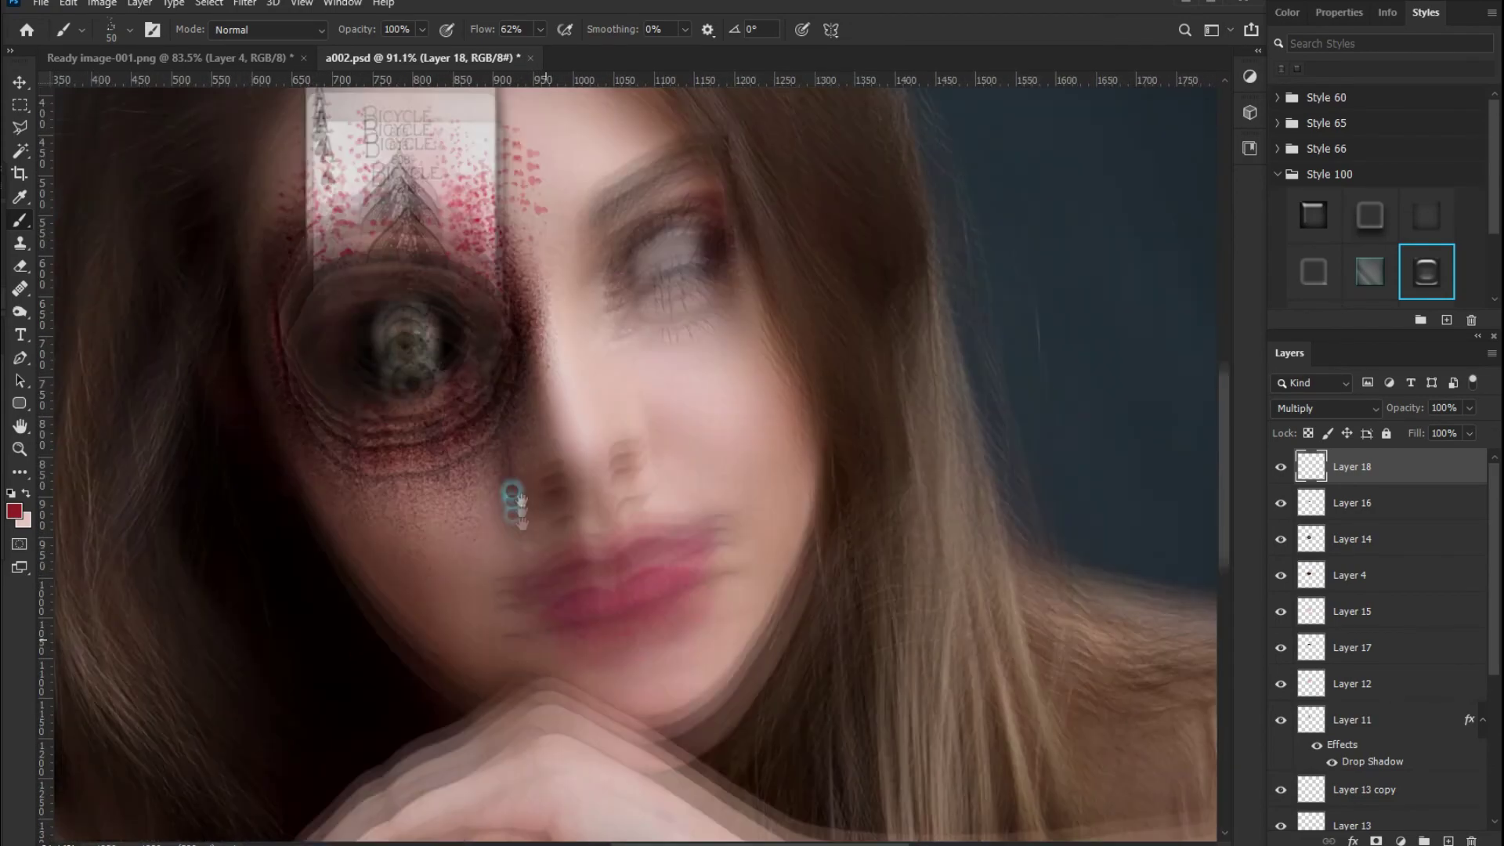
scroll(619, 445, down, 1)
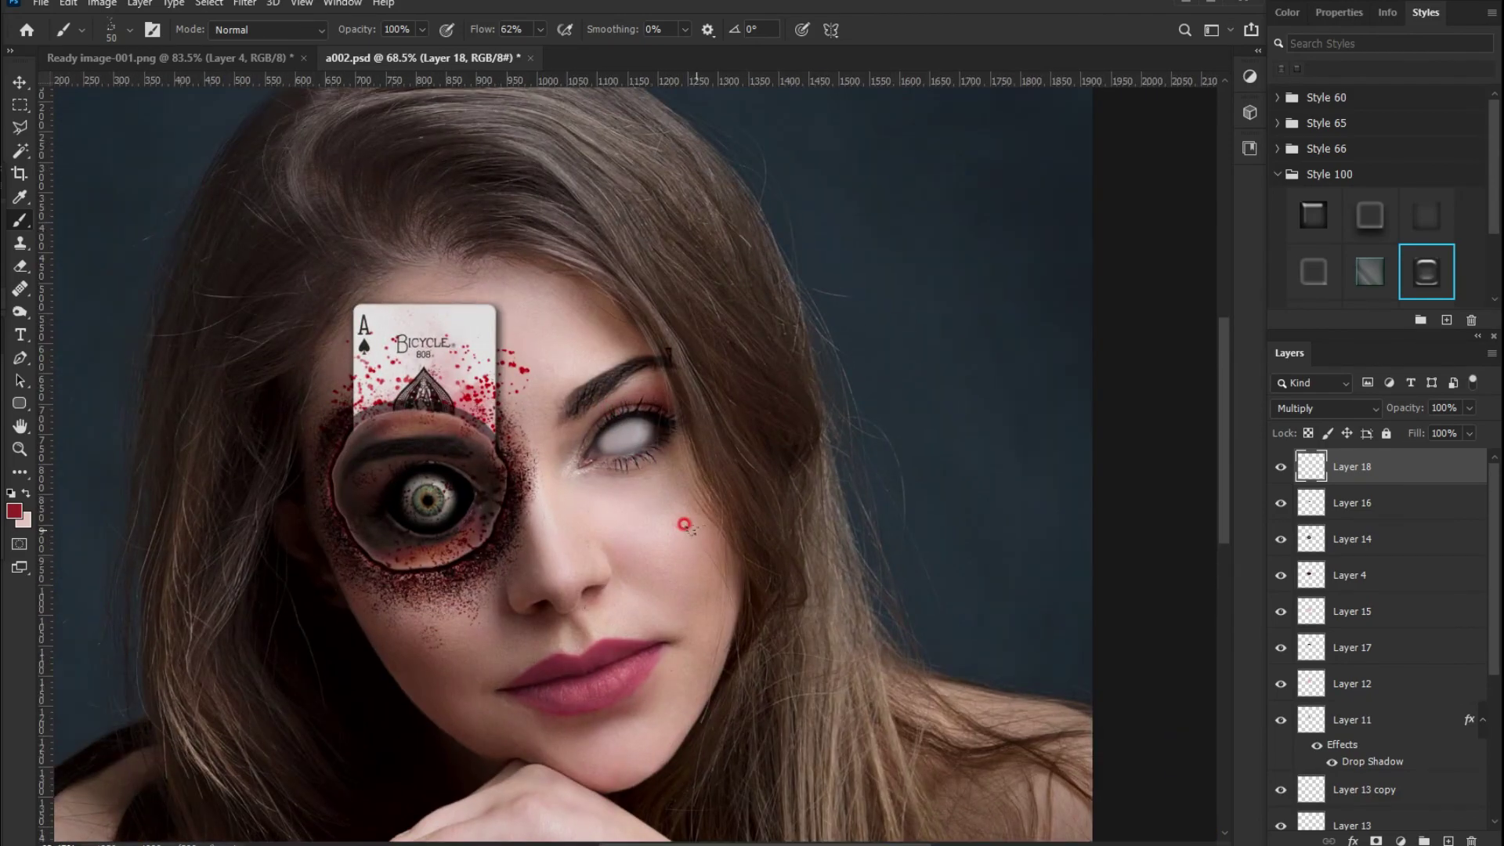
drag(684, 525, 726, 440)
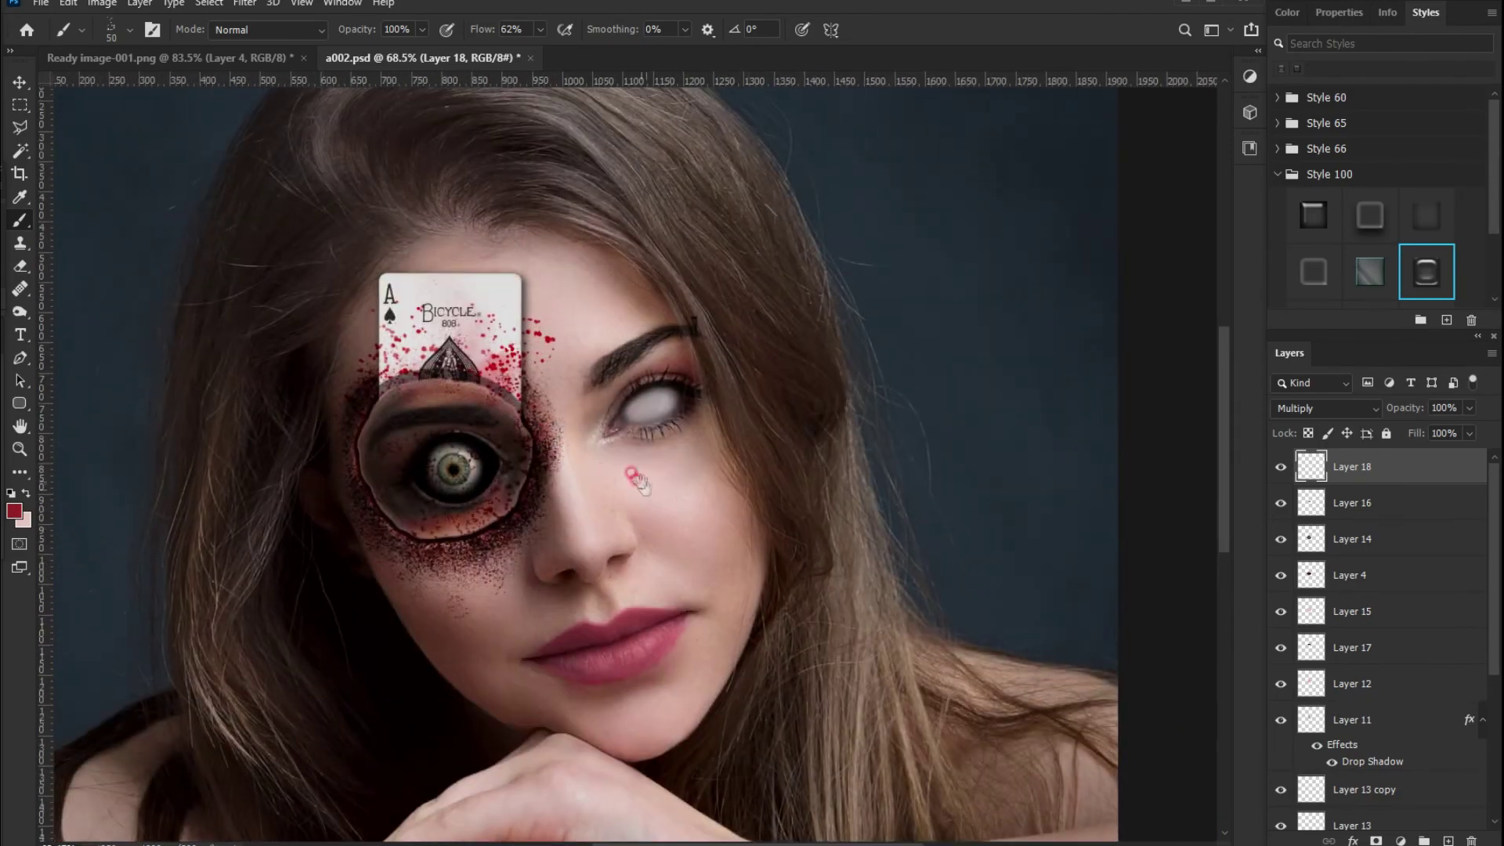
scroll(726, 441, up, 1)
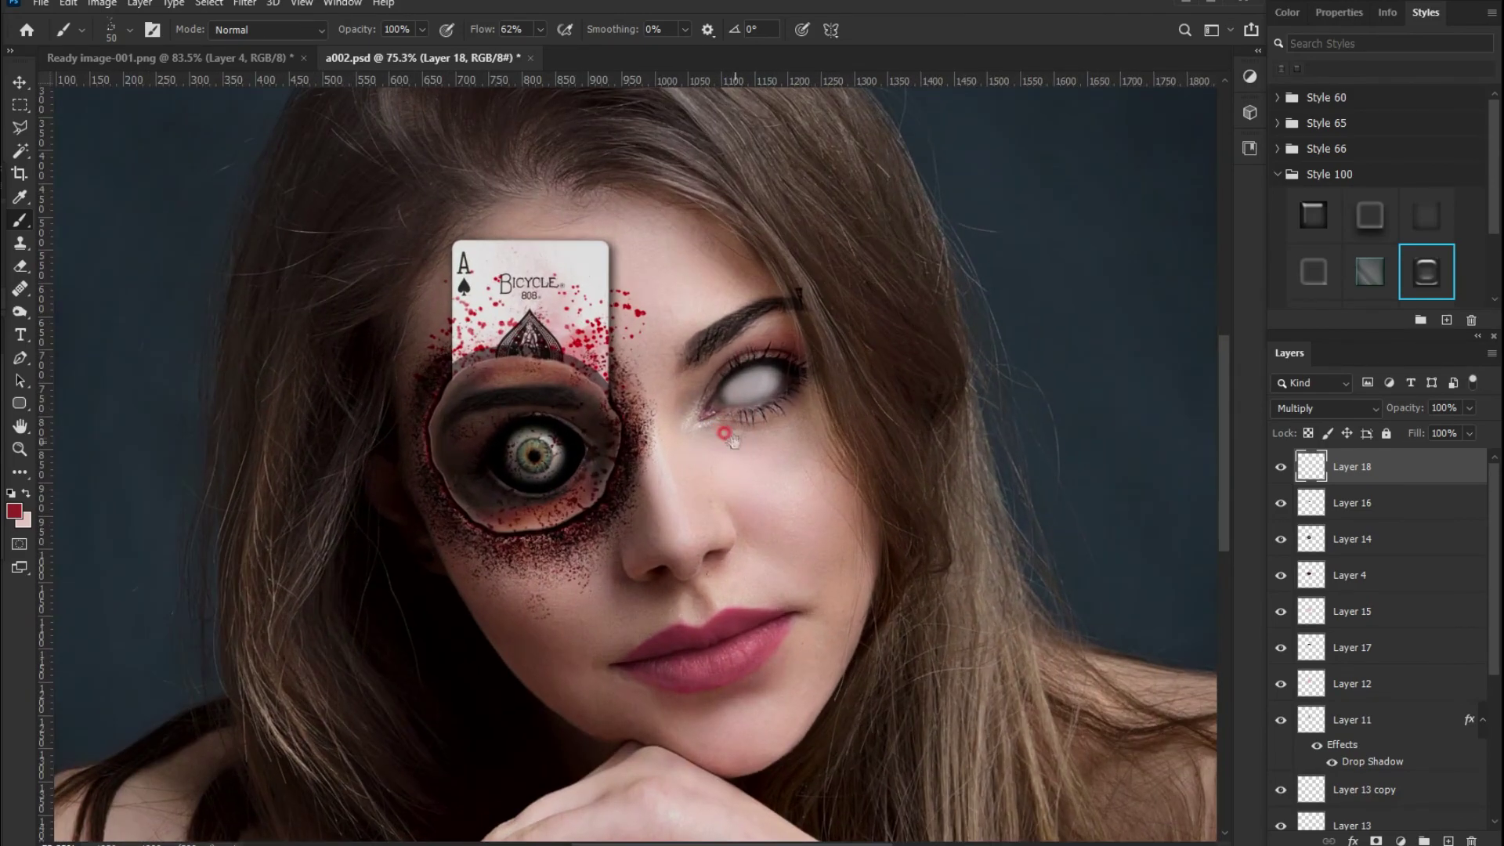
click(18, 82)
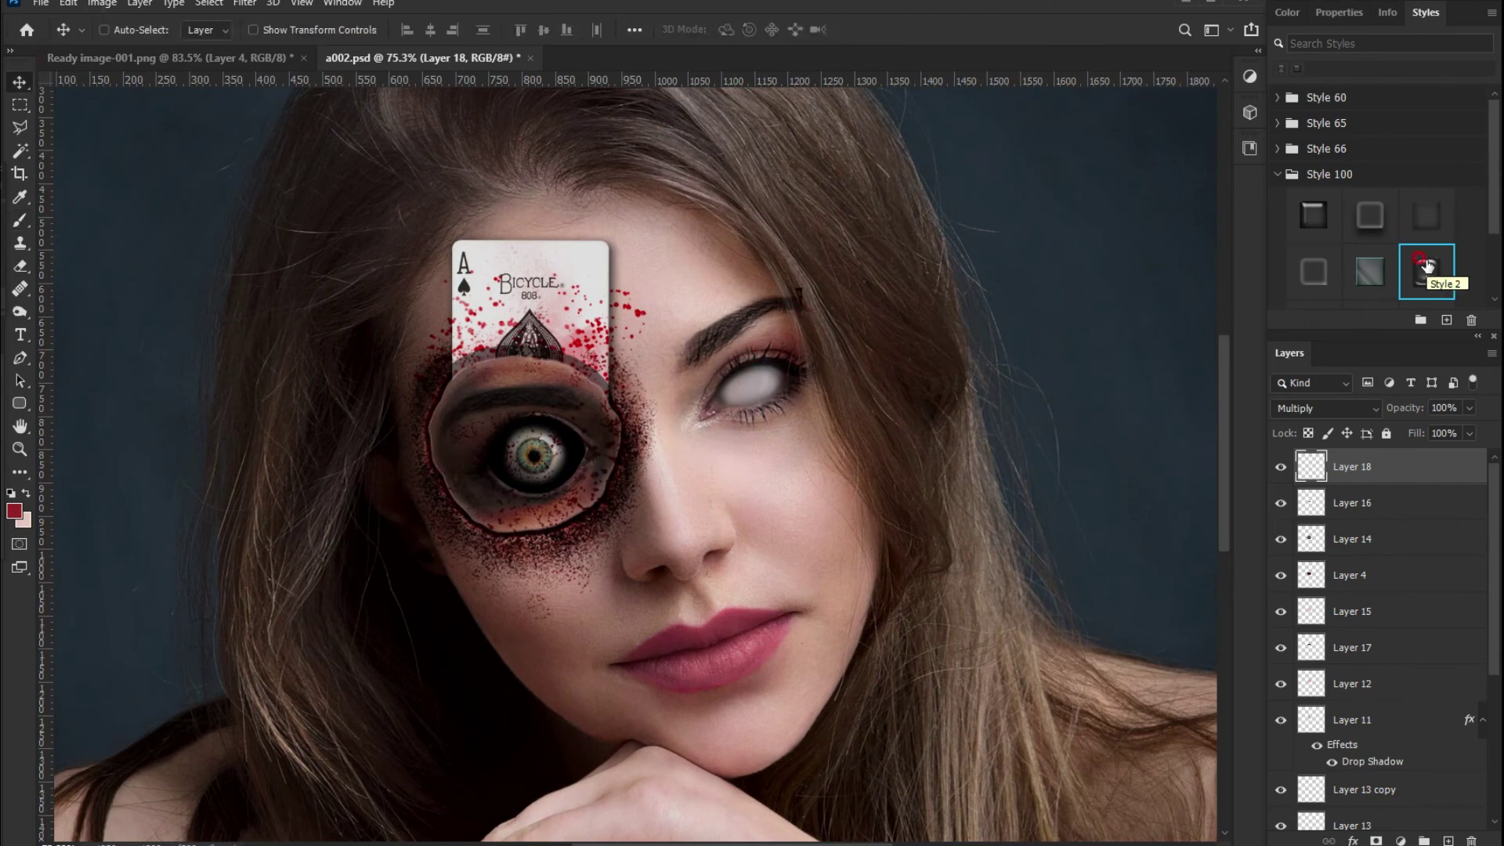